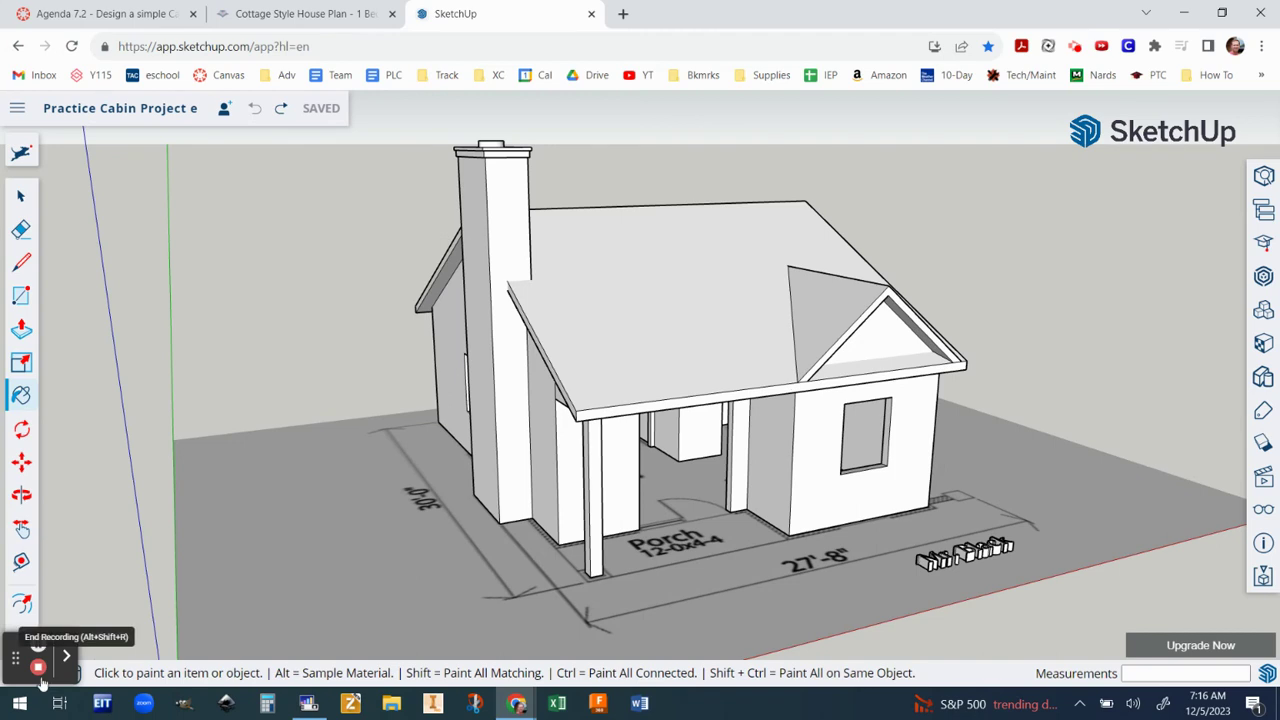
Step: Orbit the cabin and compare it with the cottage house plan reference
drag(15, 657, 710, 118)
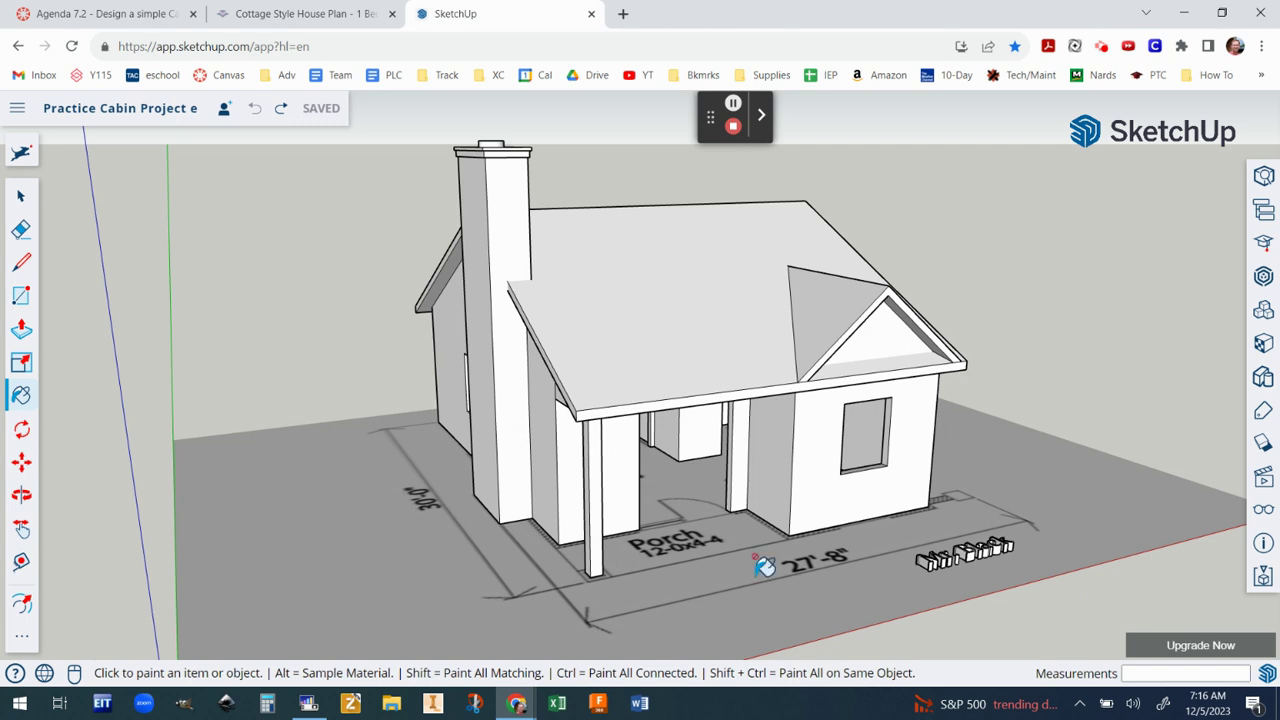
mouse_move(772, 445)
middle_down()
mouse_move(811, 380)
mouse_move(792, 403)
middle_up()
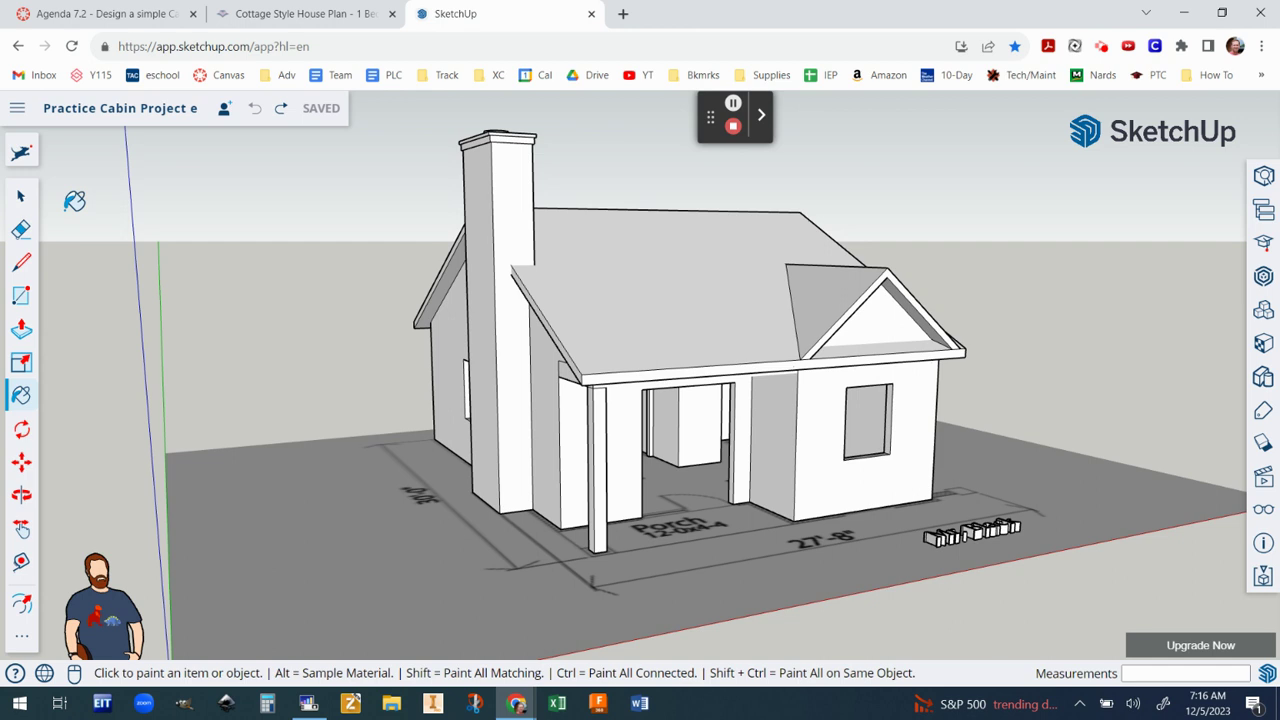
scroll(468, 420, up, 4)
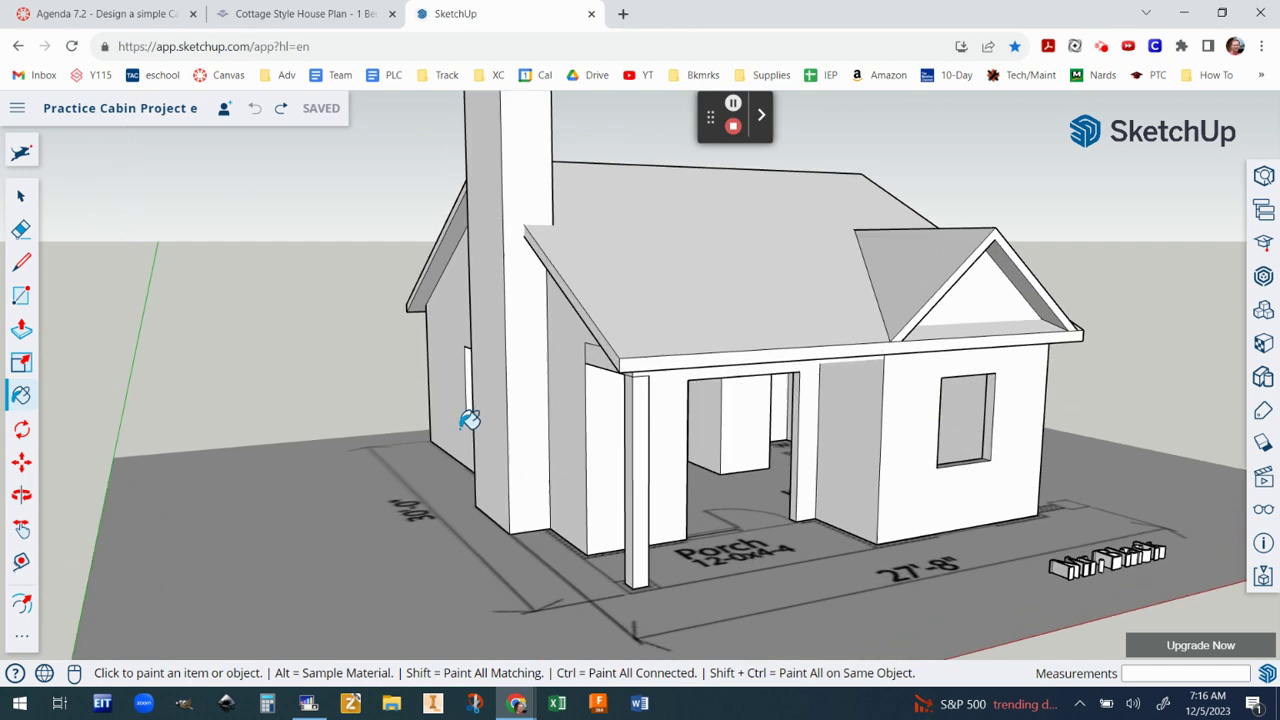
scroll(620, 480, down, 3)
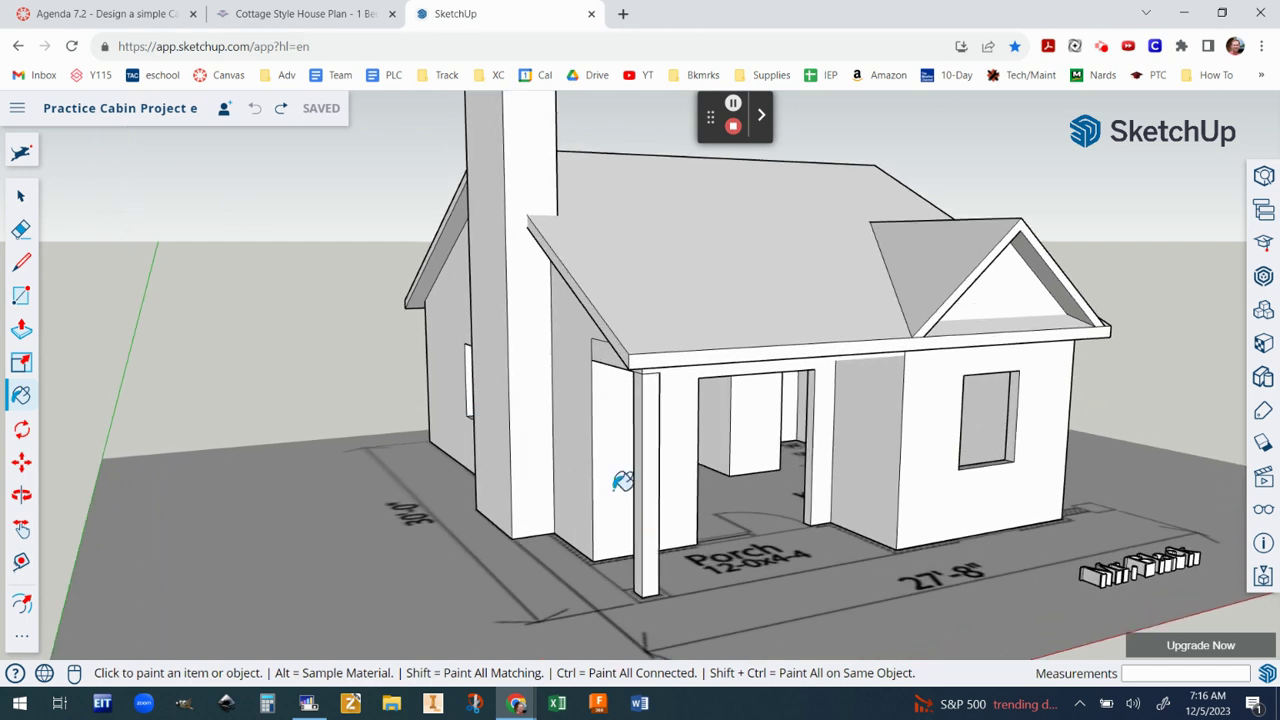
click(300, 14)
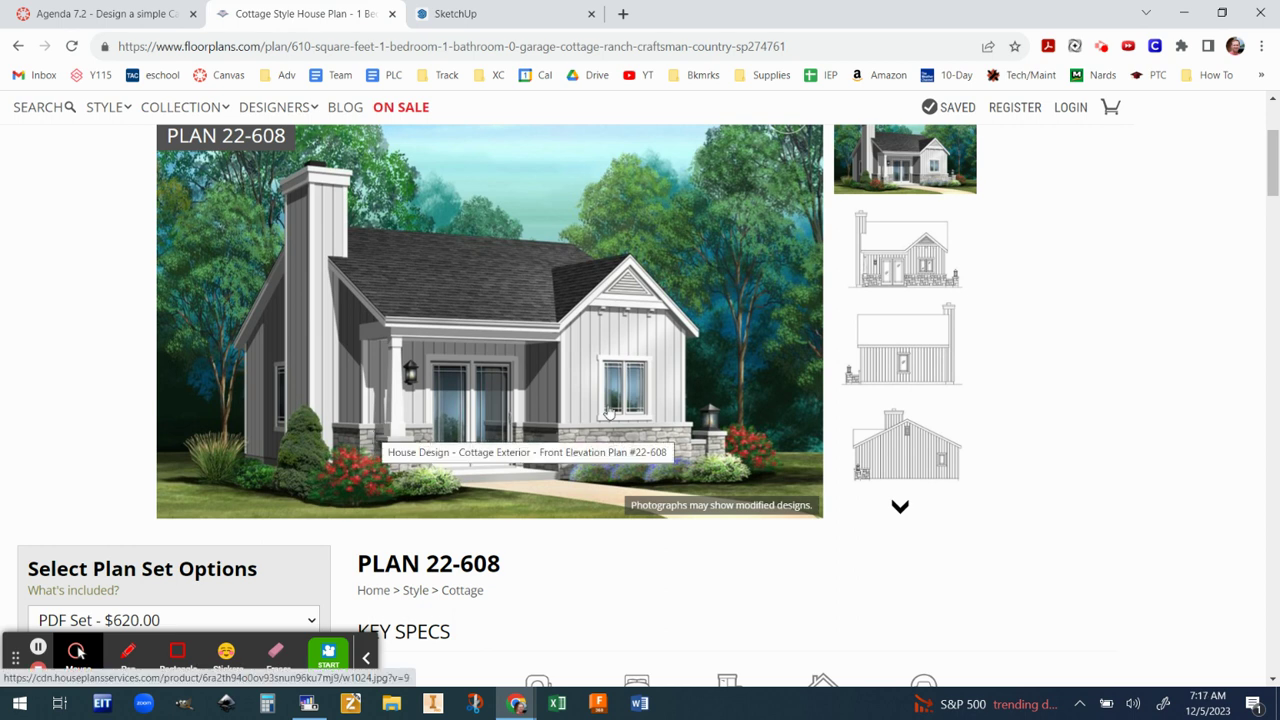
click(514, 14)
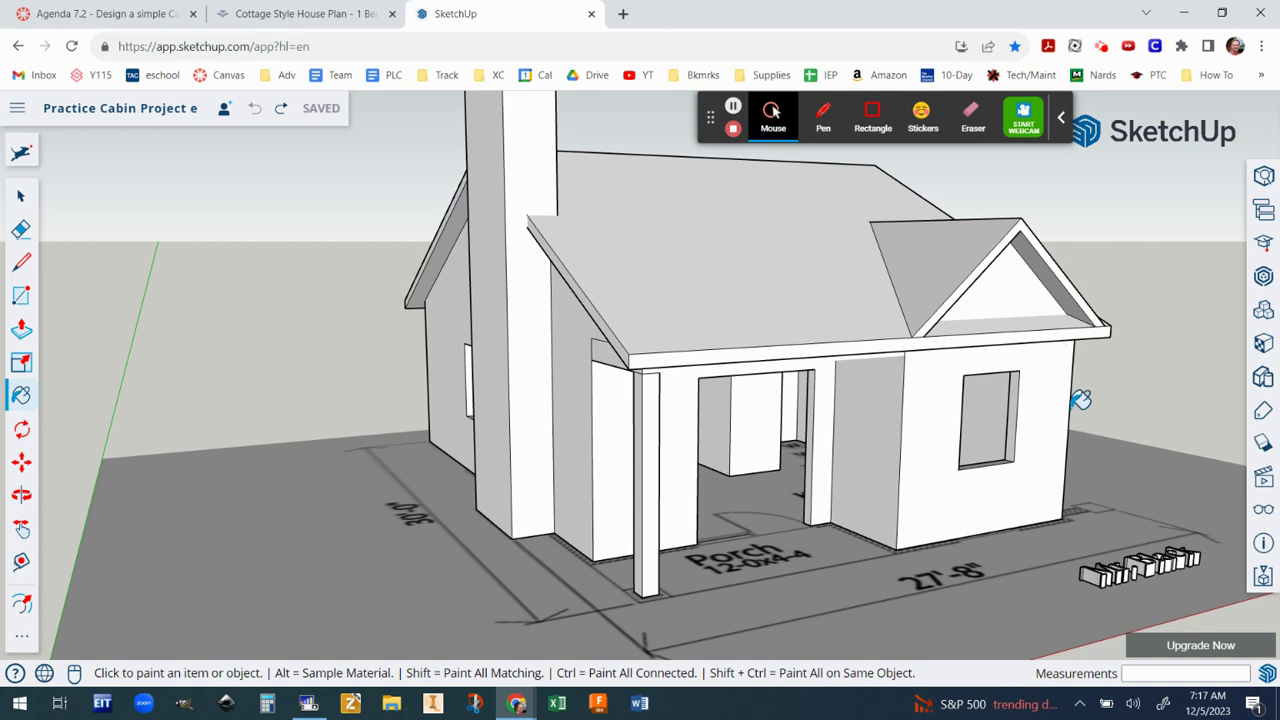
middle_drag(1080, 399, 743, 366)
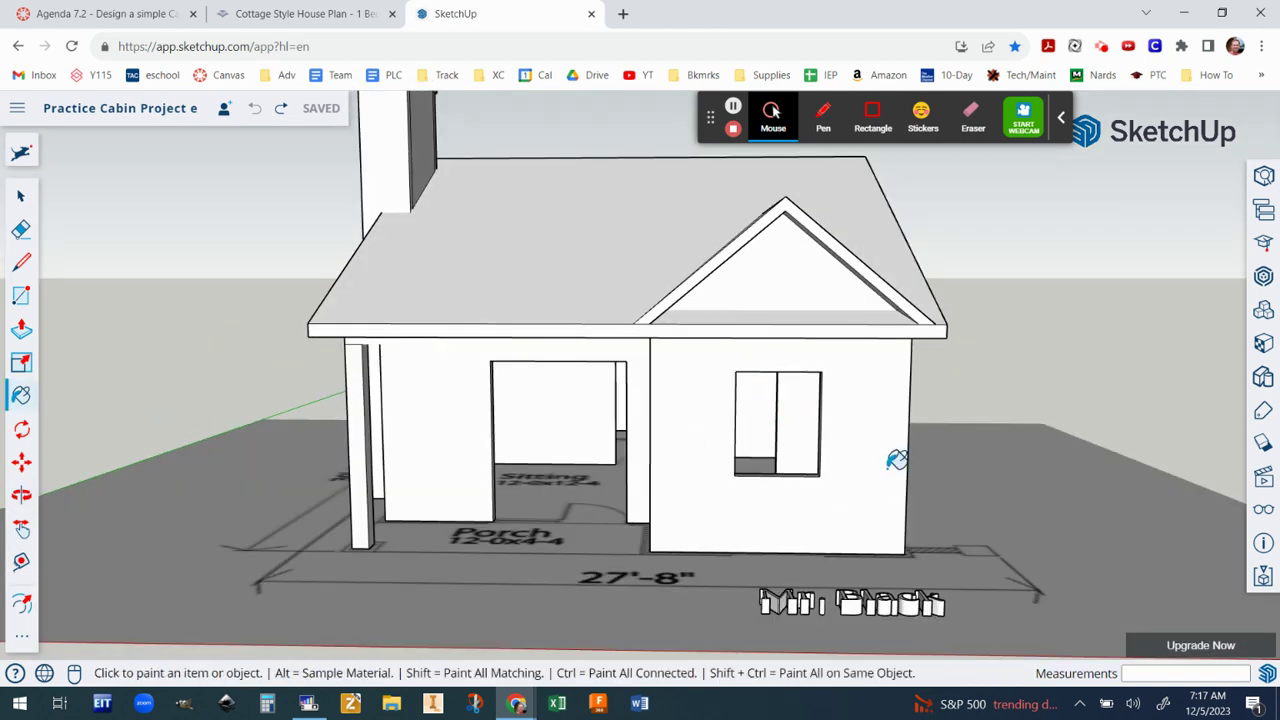
mouse_move(894, 457)
middle_down()
mouse_move(934, 451)
mouse_move(760, 458)
middle_up()
Step: Select the front wall, roof and right side wall to inspect their context options
key(b)
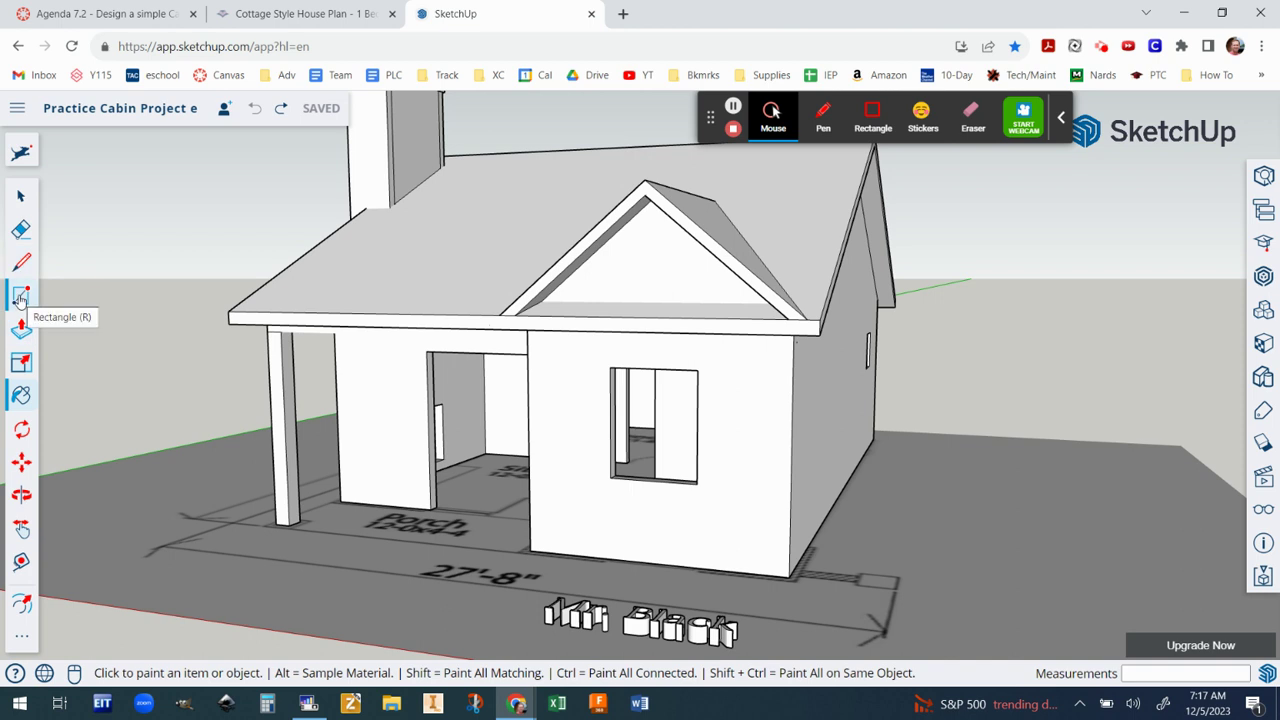
click(20, 300)
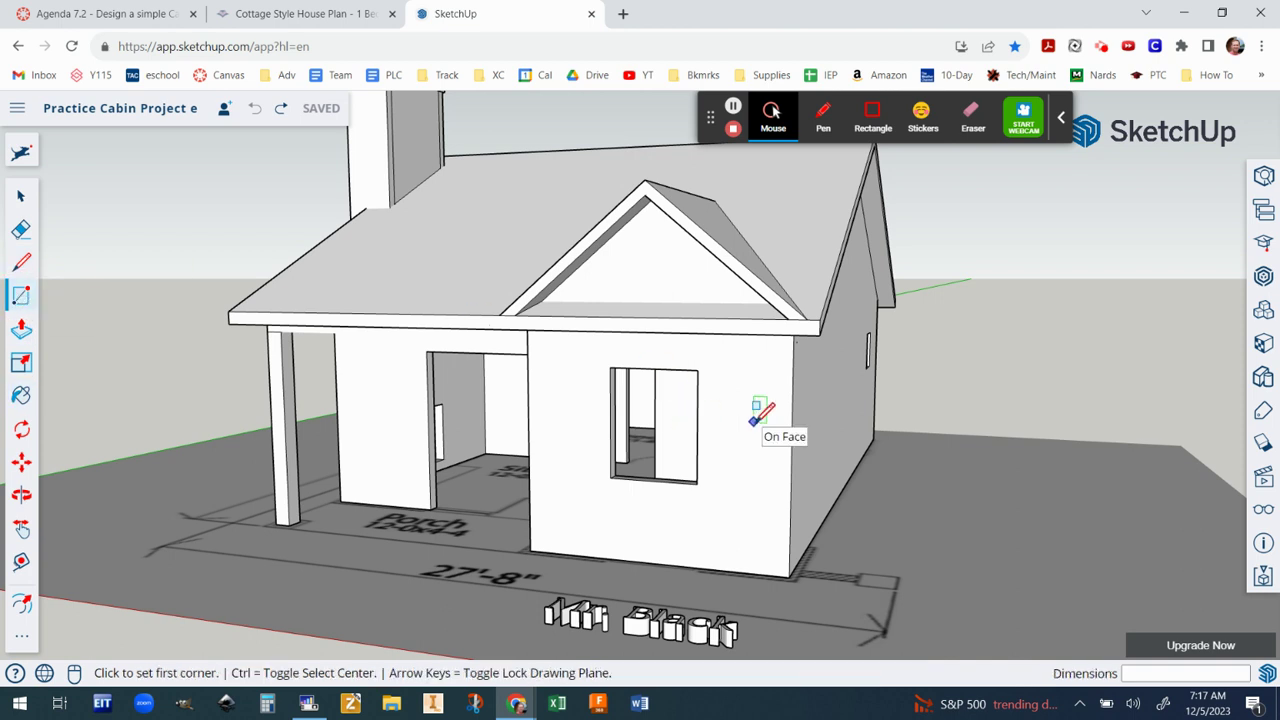
click(24, 197)
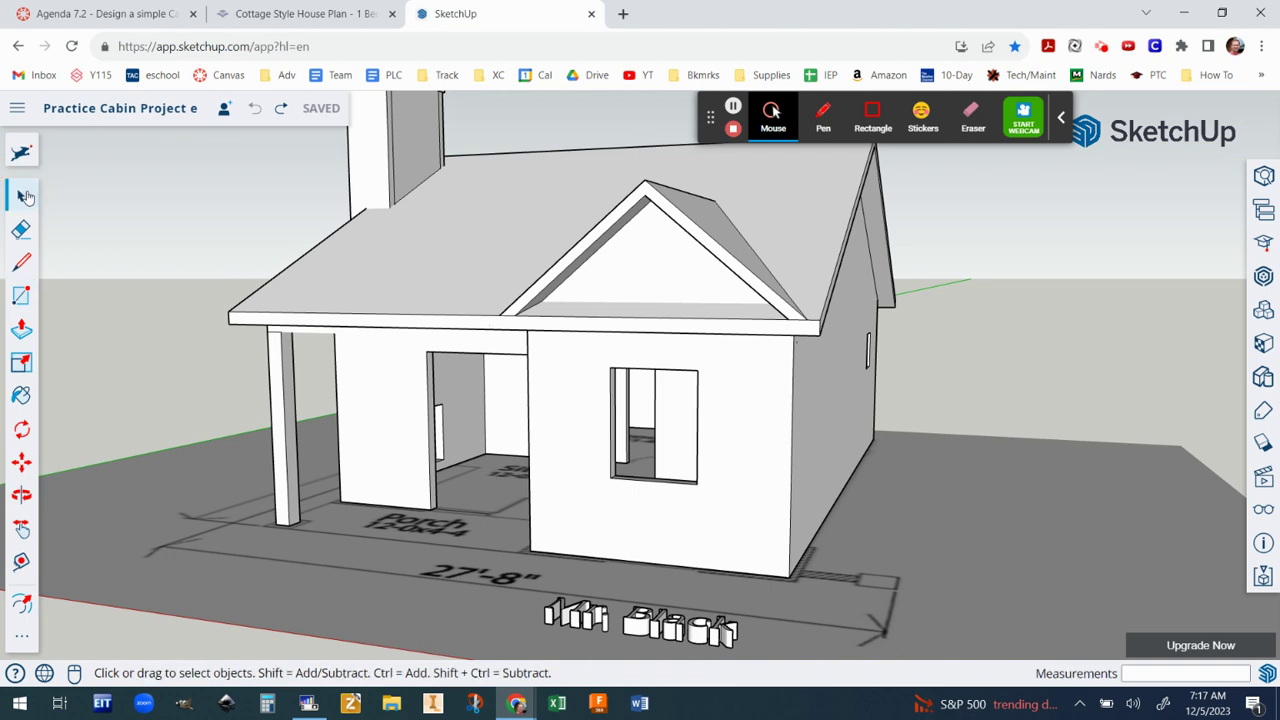
right_click(728, 423)
mouse_move(730, 424)
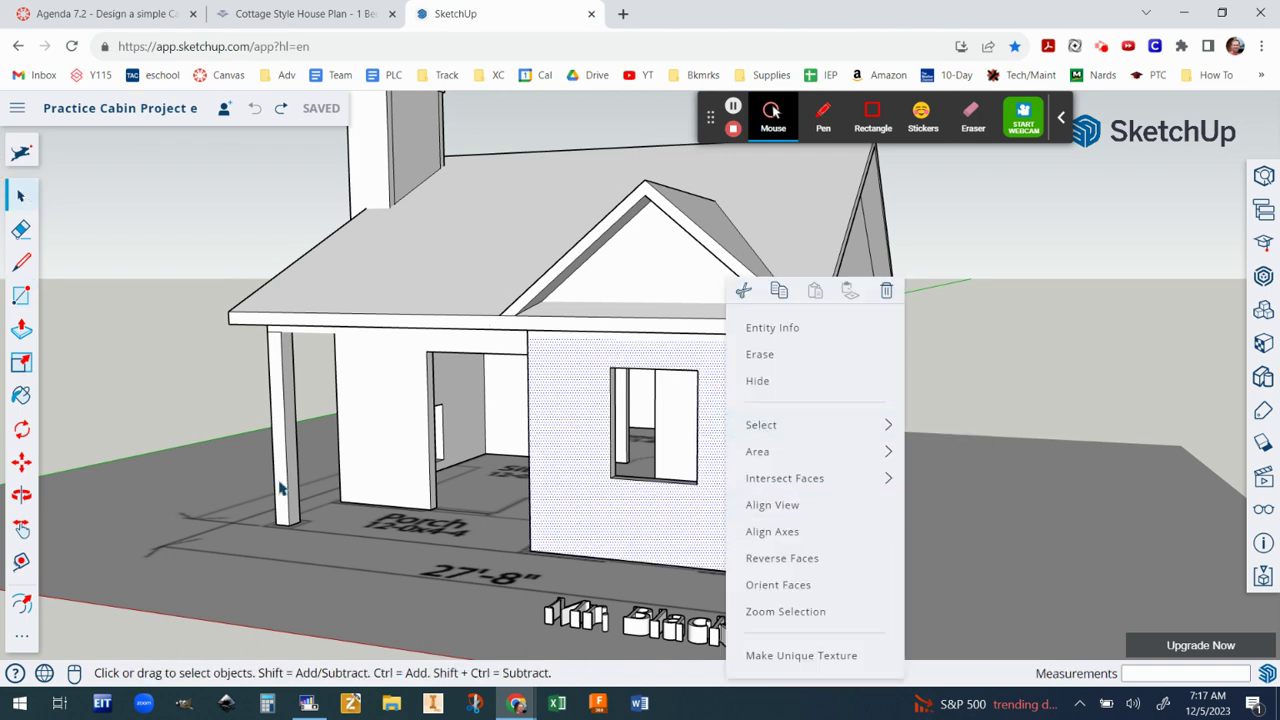
click(409, 286)
right_click(411, 283)
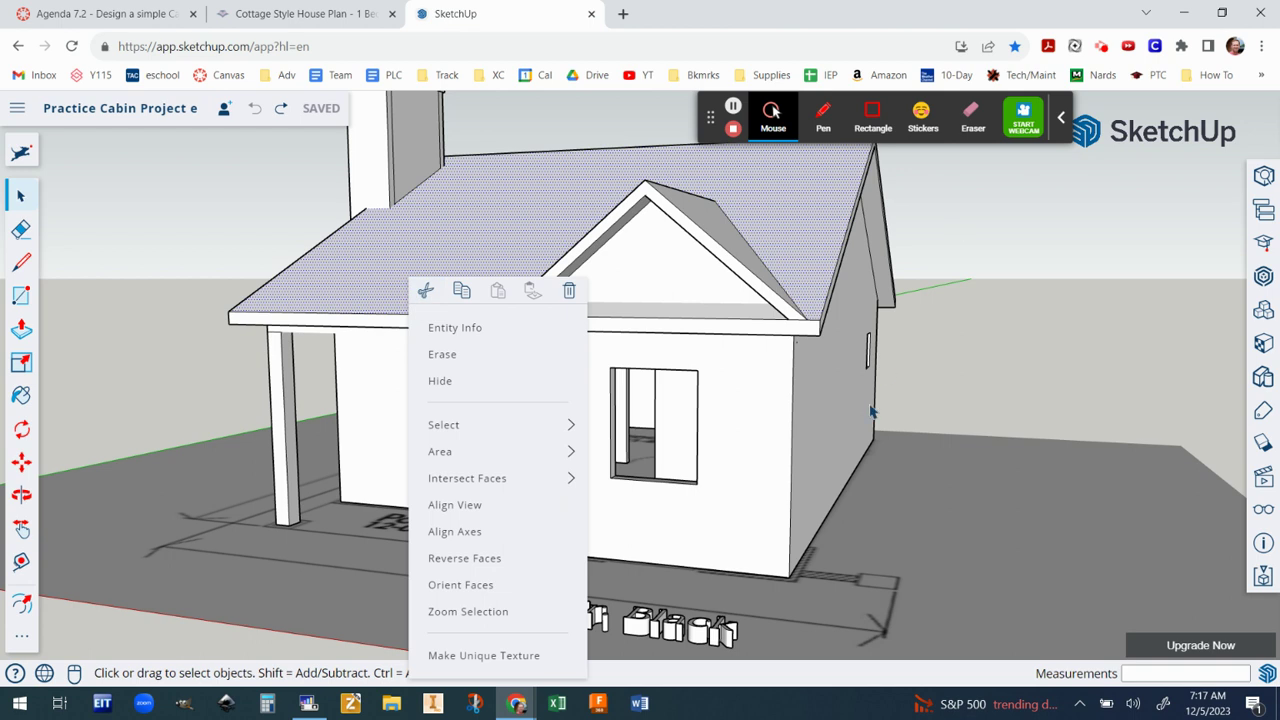
right_click(841, 386)
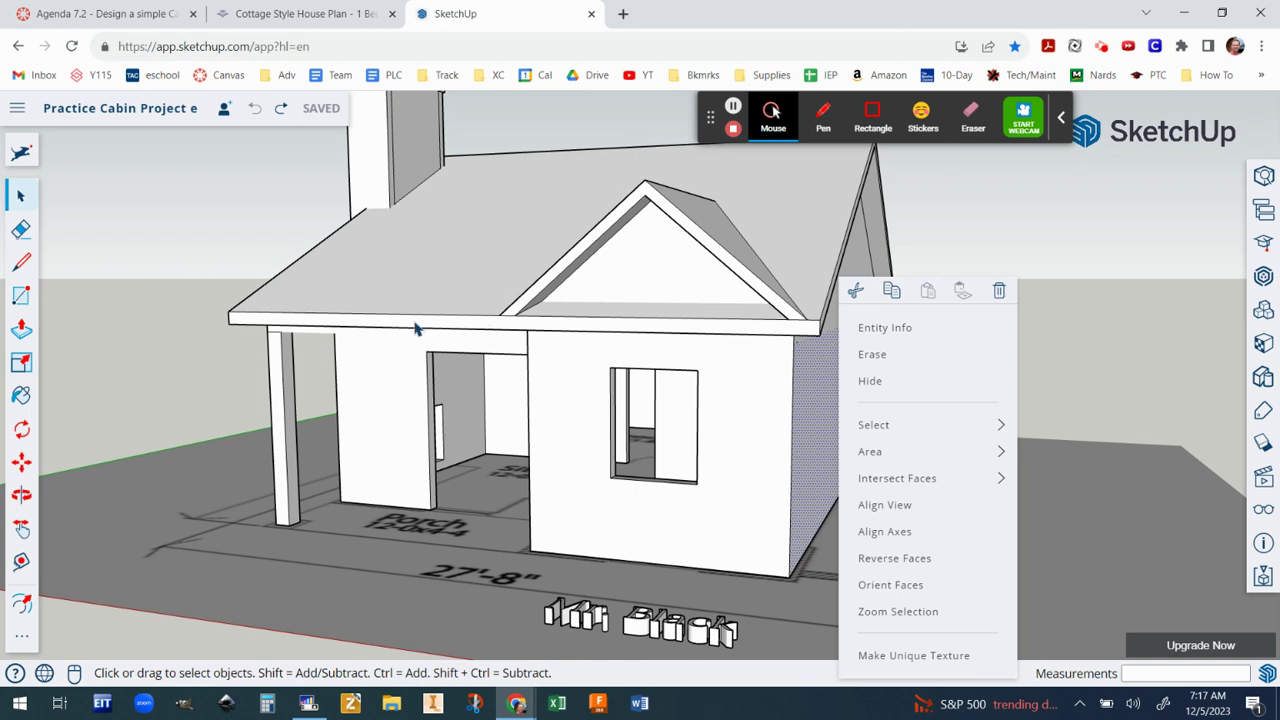
Step: Erase the two stray vertical edges on the wall, then orbit the whole house
click(21, 229)
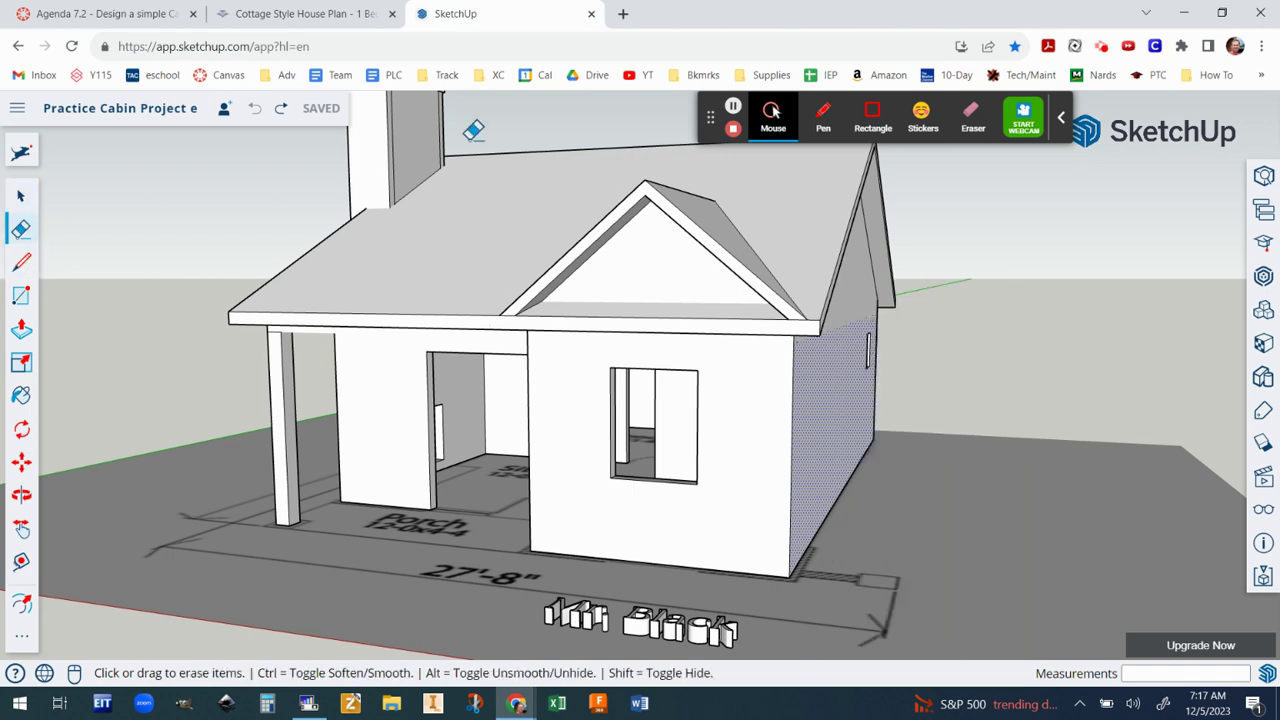
scroll(457, 126, up, 10)
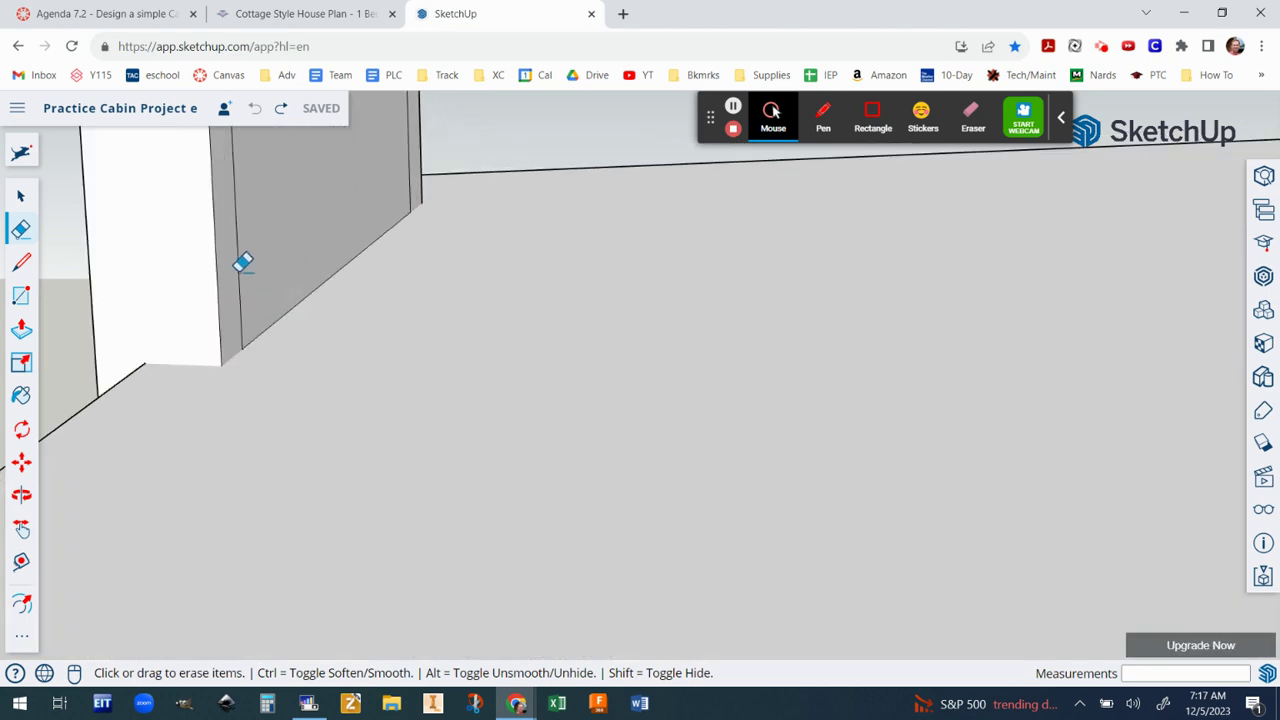
click(242, 268)
click(412, 178)
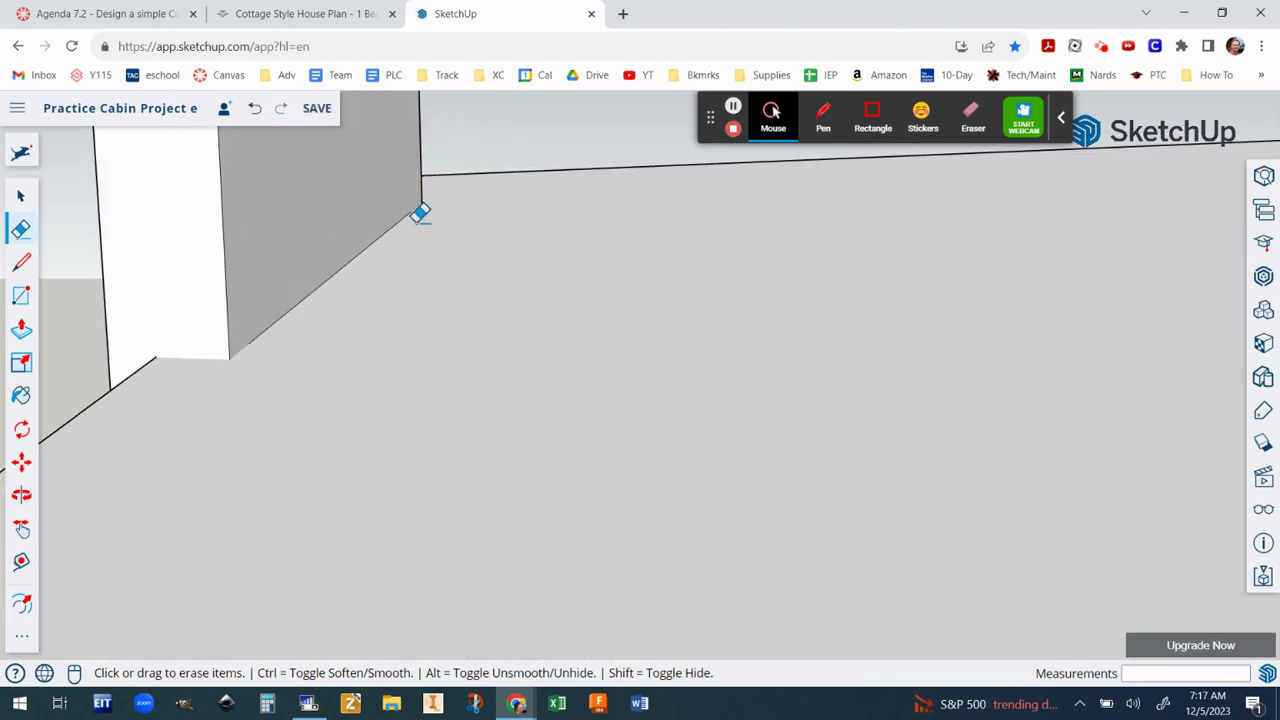
scroll(420, 213, down, 10)
mouse_move(357, 334)
middle_down()
mouse_move(745, 264)
mouse_move(875, 310)
mouse_move(780, 360)
middle_up()
scroll(640, 368, up, 5)
mouse_move(806, 457)
middle_down()
mouse_move(612, 508)
mouse_move(160, 370)
middle_up()
Step: Draw a 4' by 3' 2 3/4" rectangle corner to corner across the front window opening
click(21, 293)
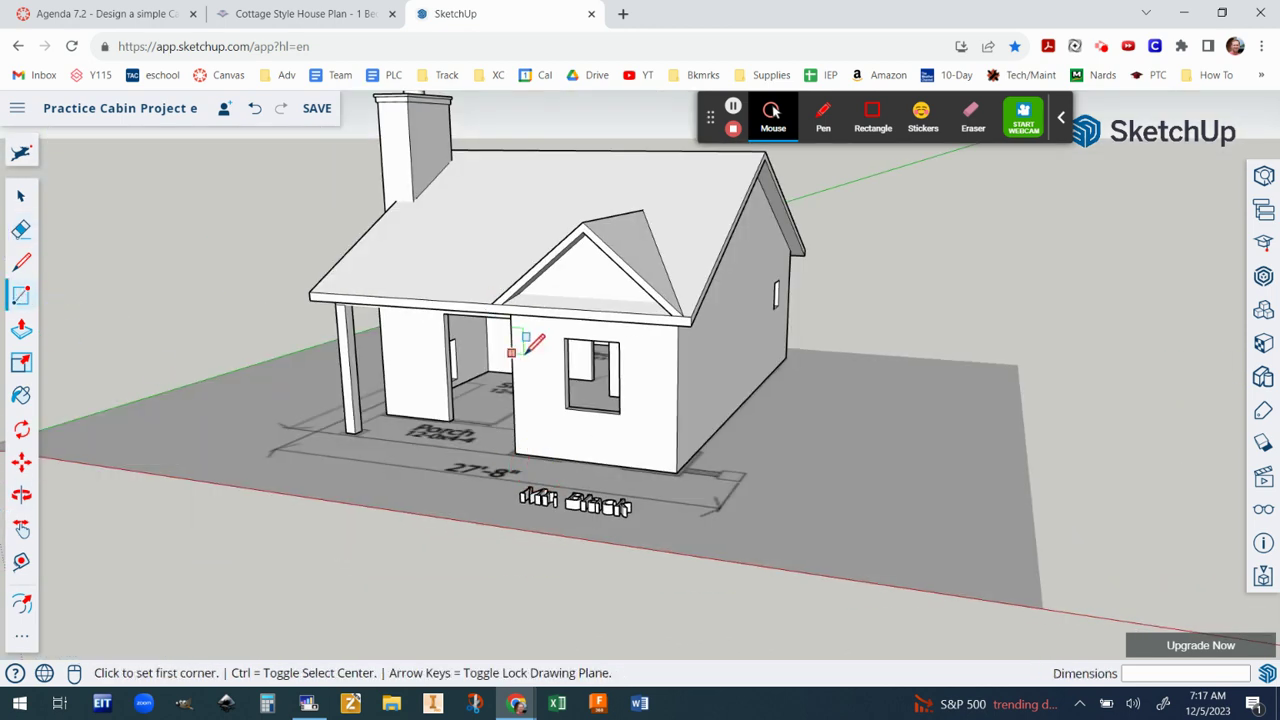
scroll(531, 337, up, 5)
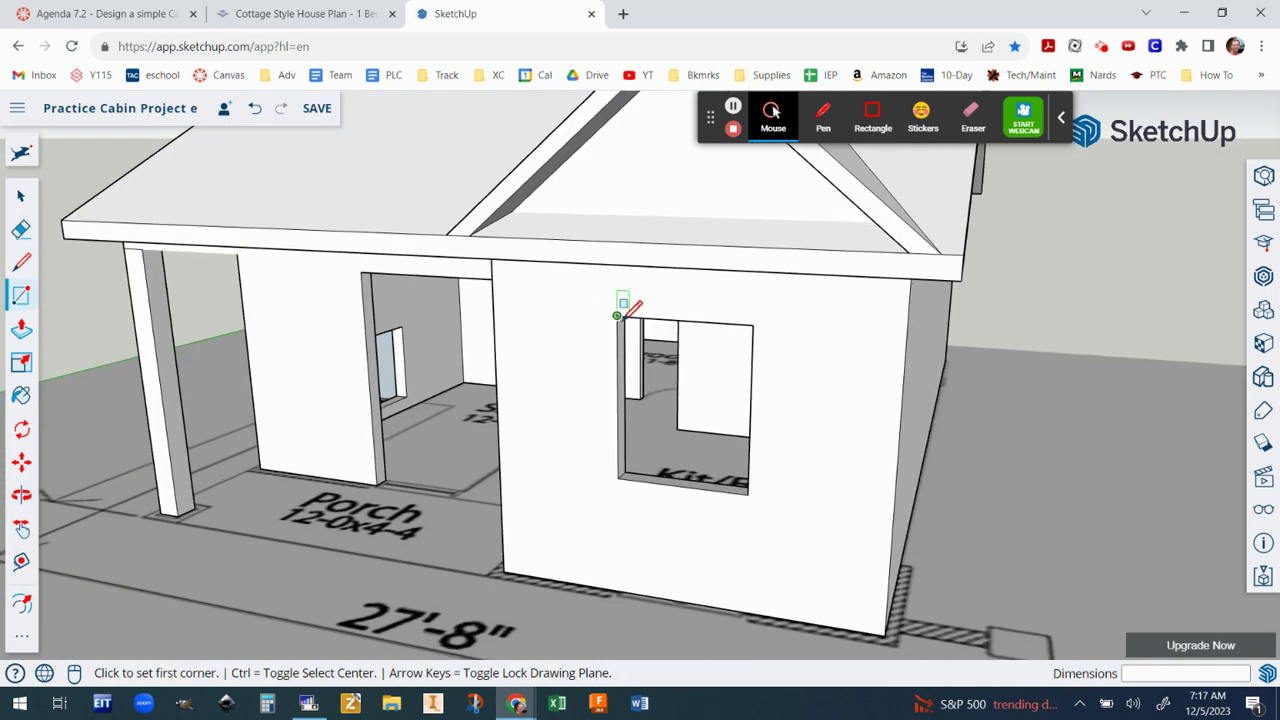
scroll(620, 312, up, 4)
scroll(632, 300, down, 5)
scroll(636, 302, up, 2)
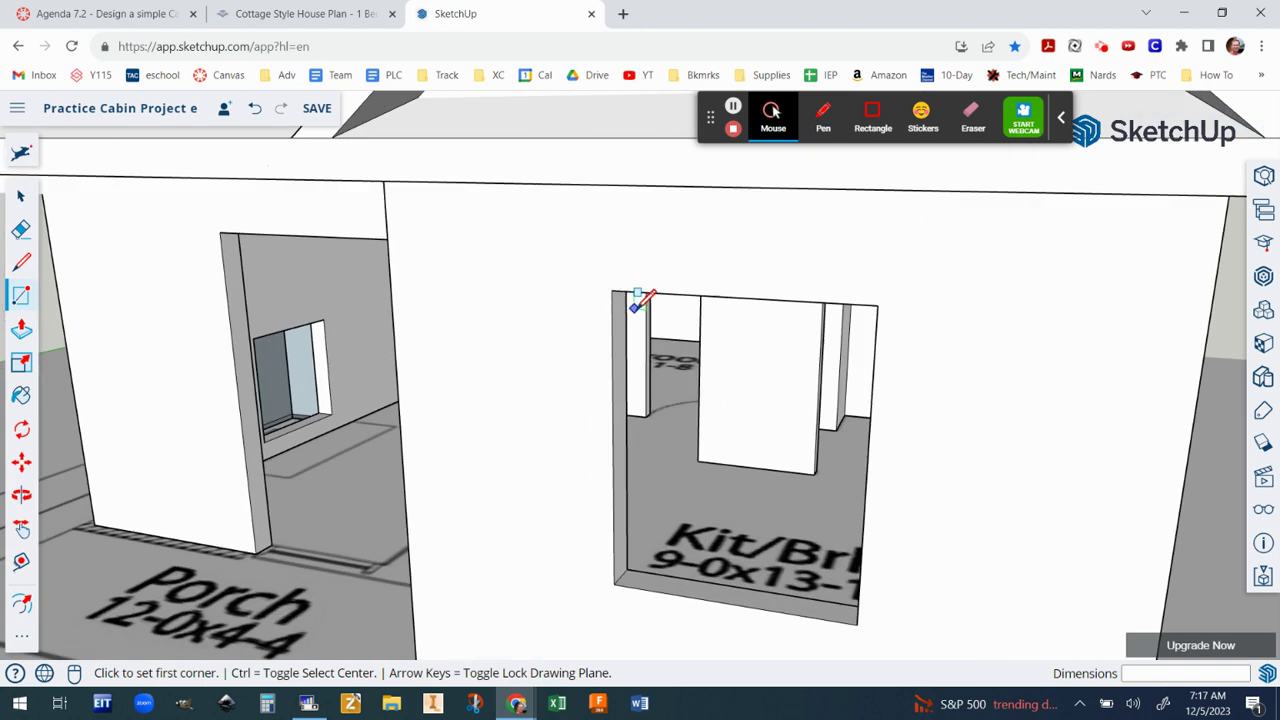
click(612, 290)
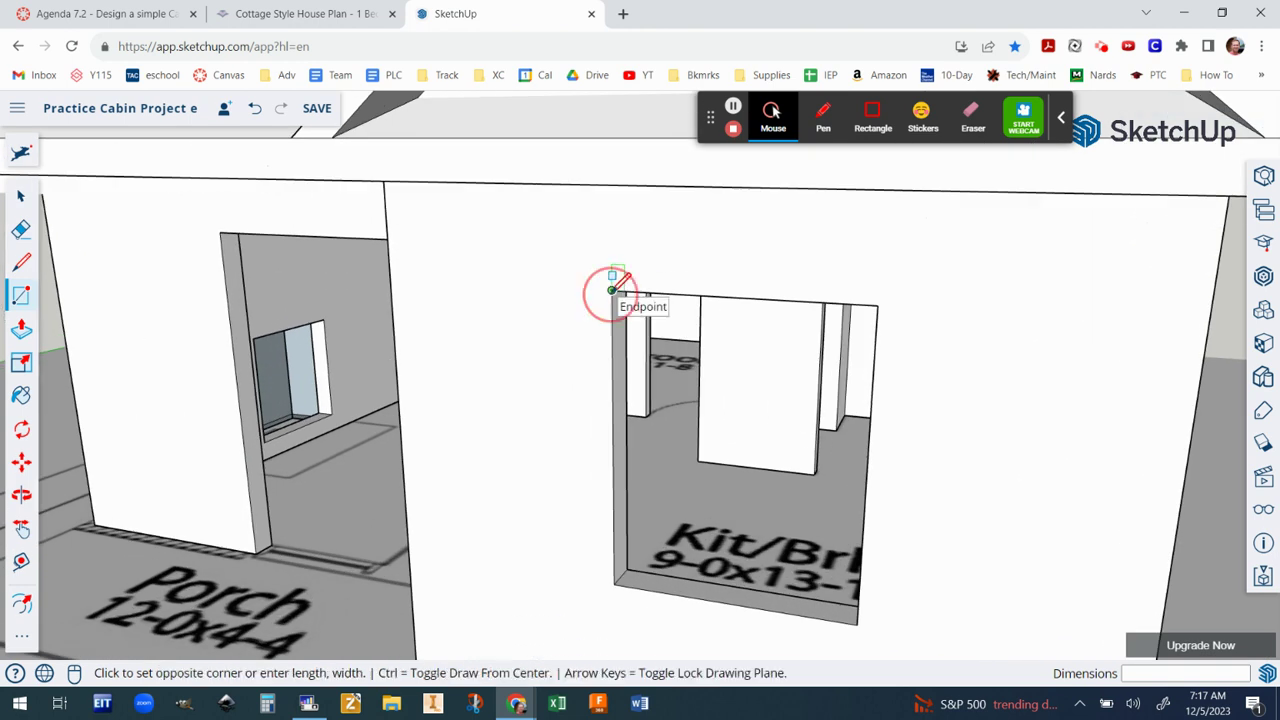
click(857, 623)
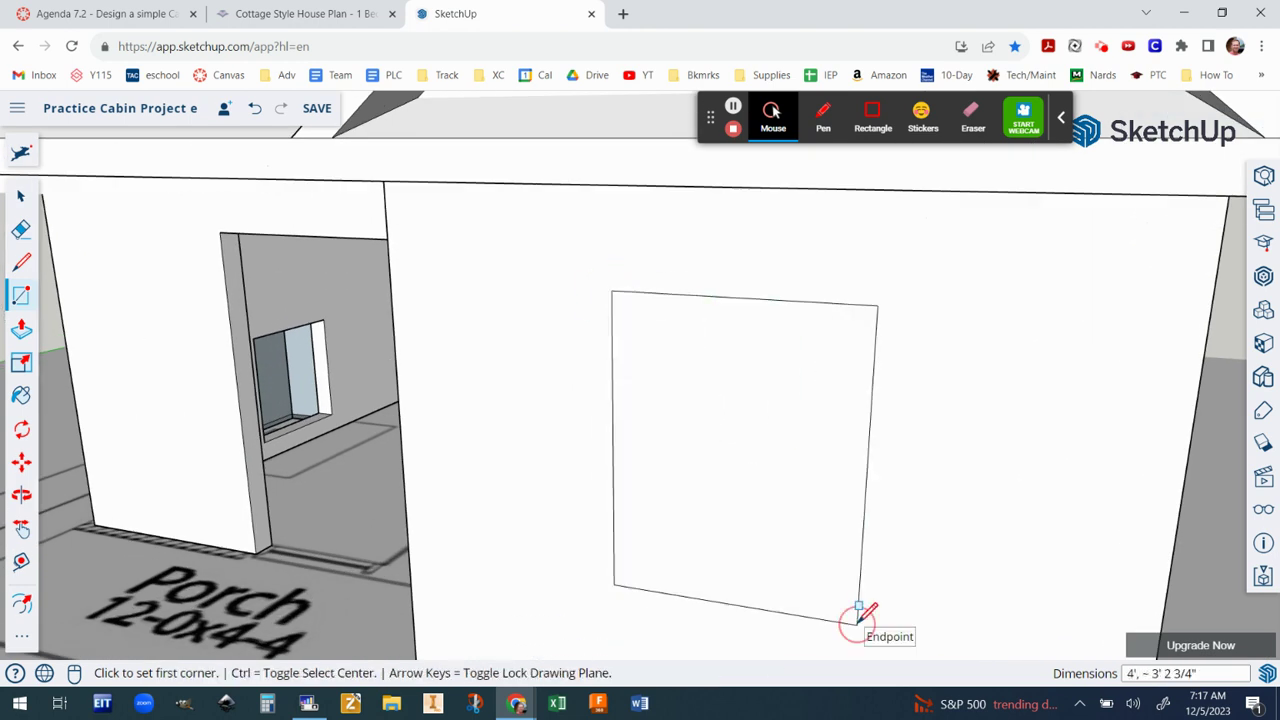
Step: Paint the front window face with Translucent Glass Sky Reflection from Glass and Mirrors
click(21, 397)
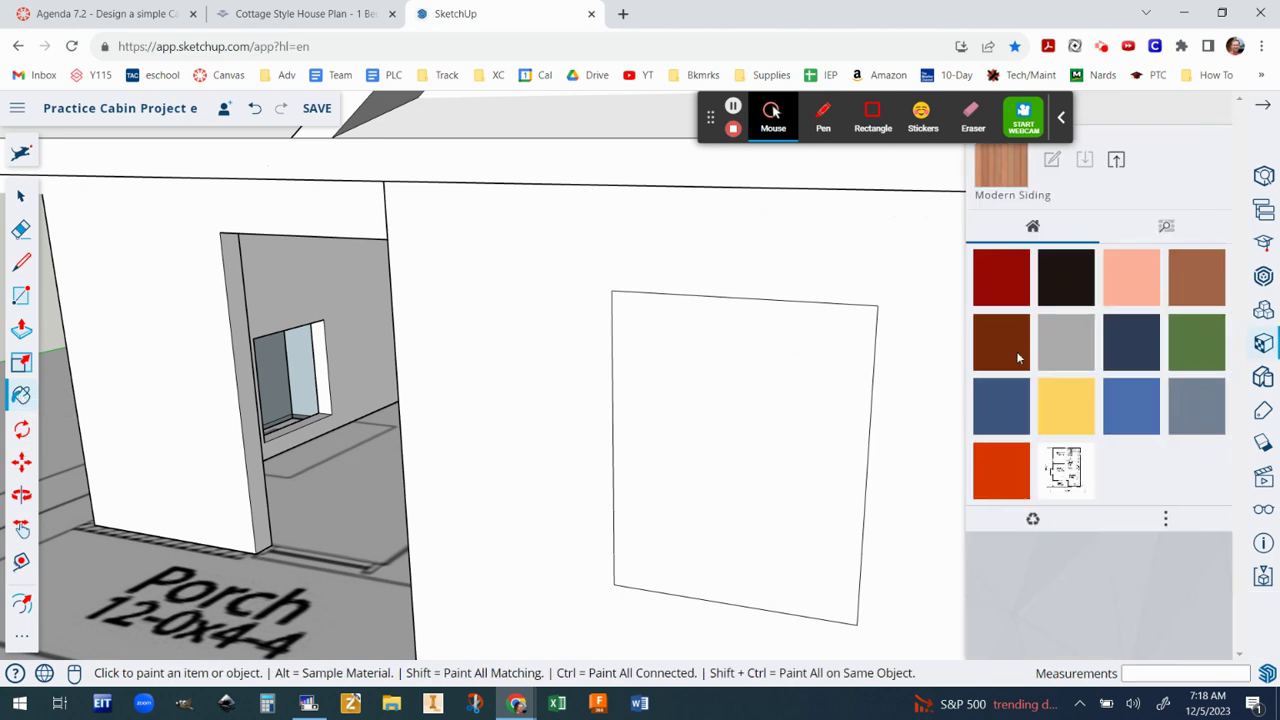
click(1168, 227)
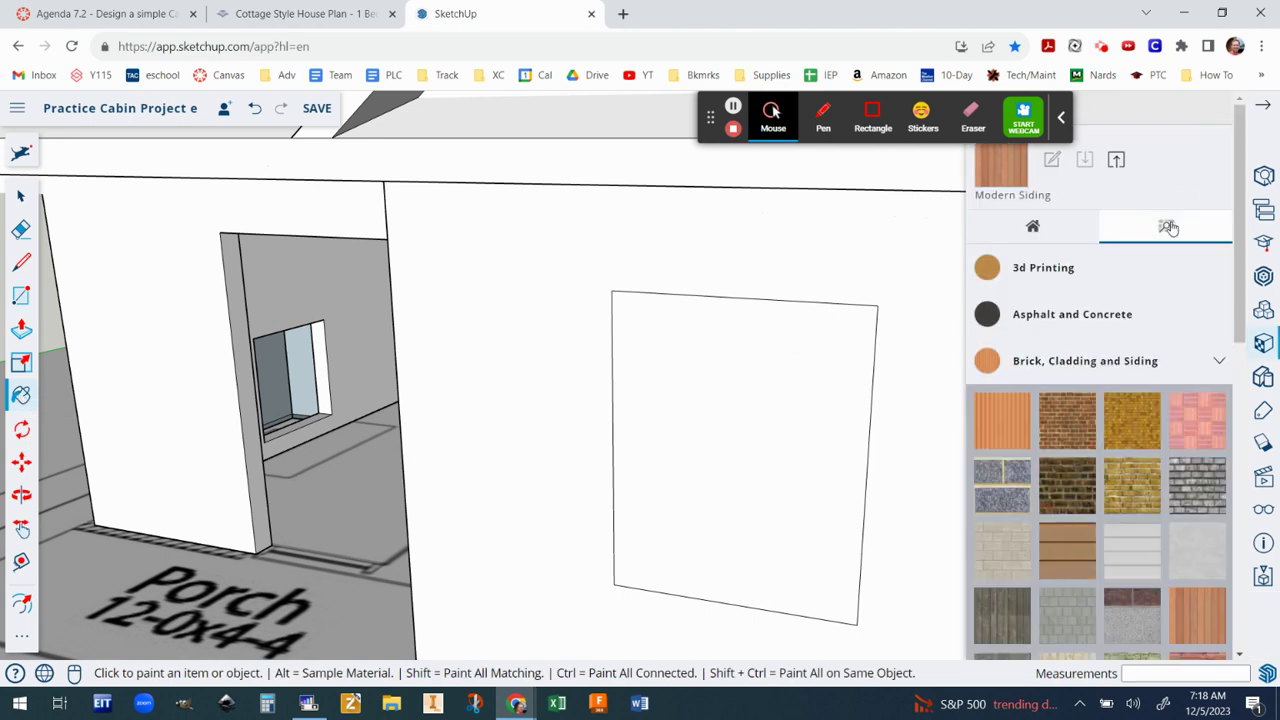
click(1218, 361)
scroll(1208, 377, down, 2)
scroll(1208, 377, down, 3)
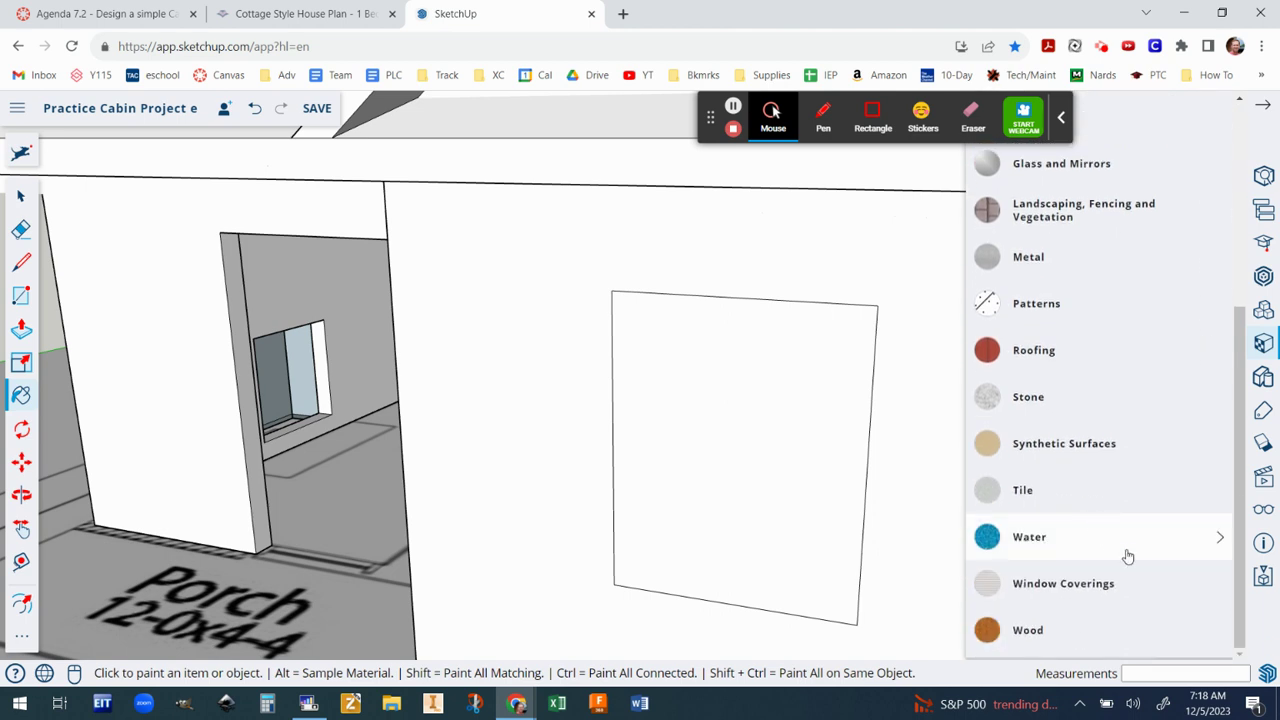
scroll(1128, 556, up, 3)
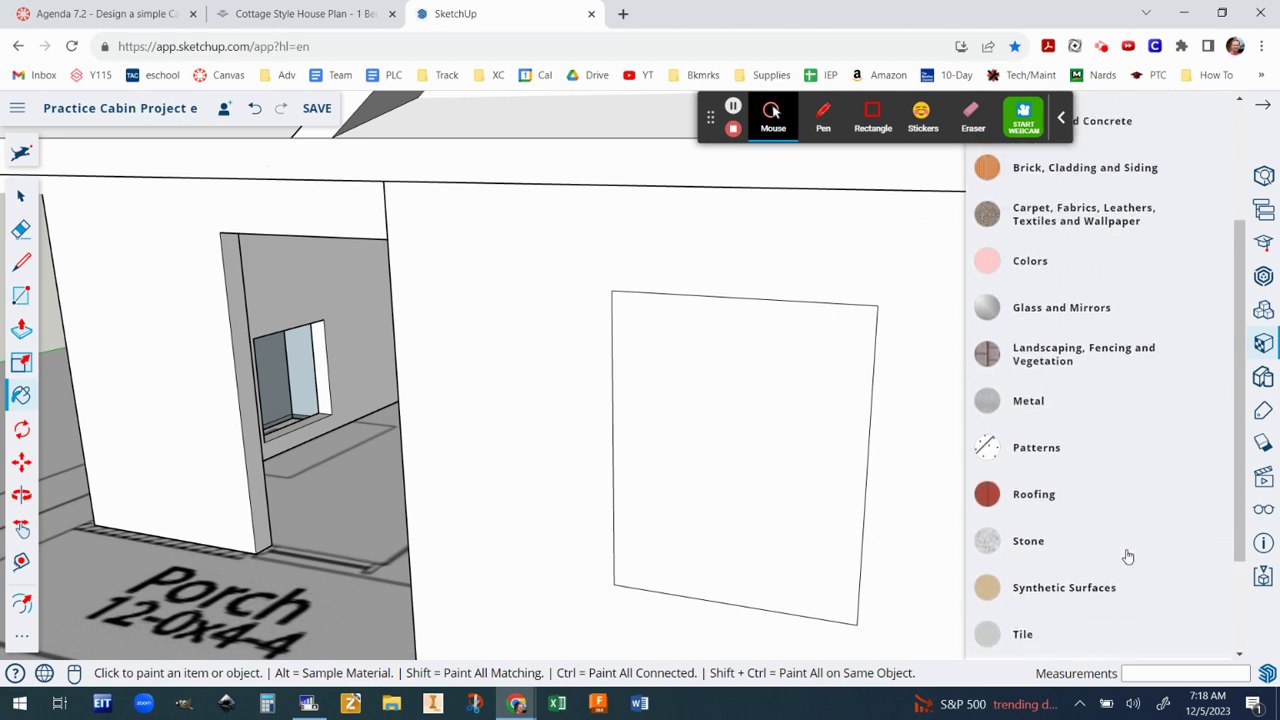
click(1136, 313)
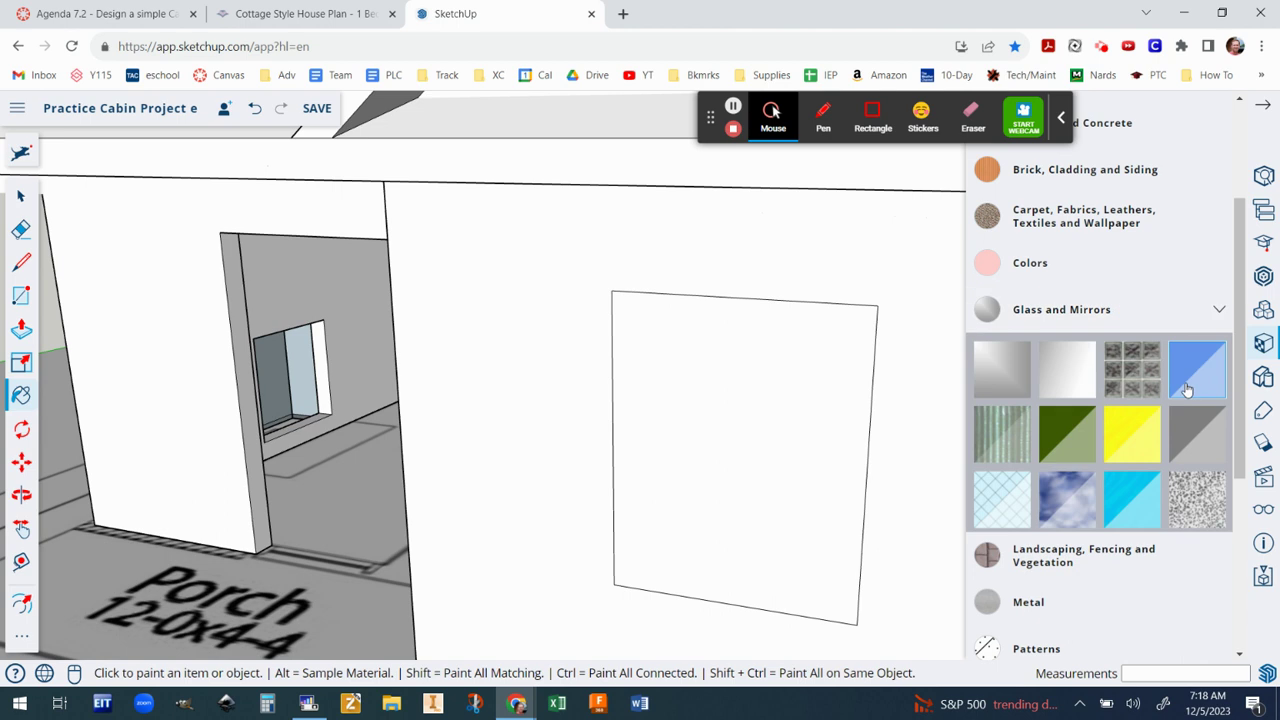
click(1065, 507)
click(820, 450)
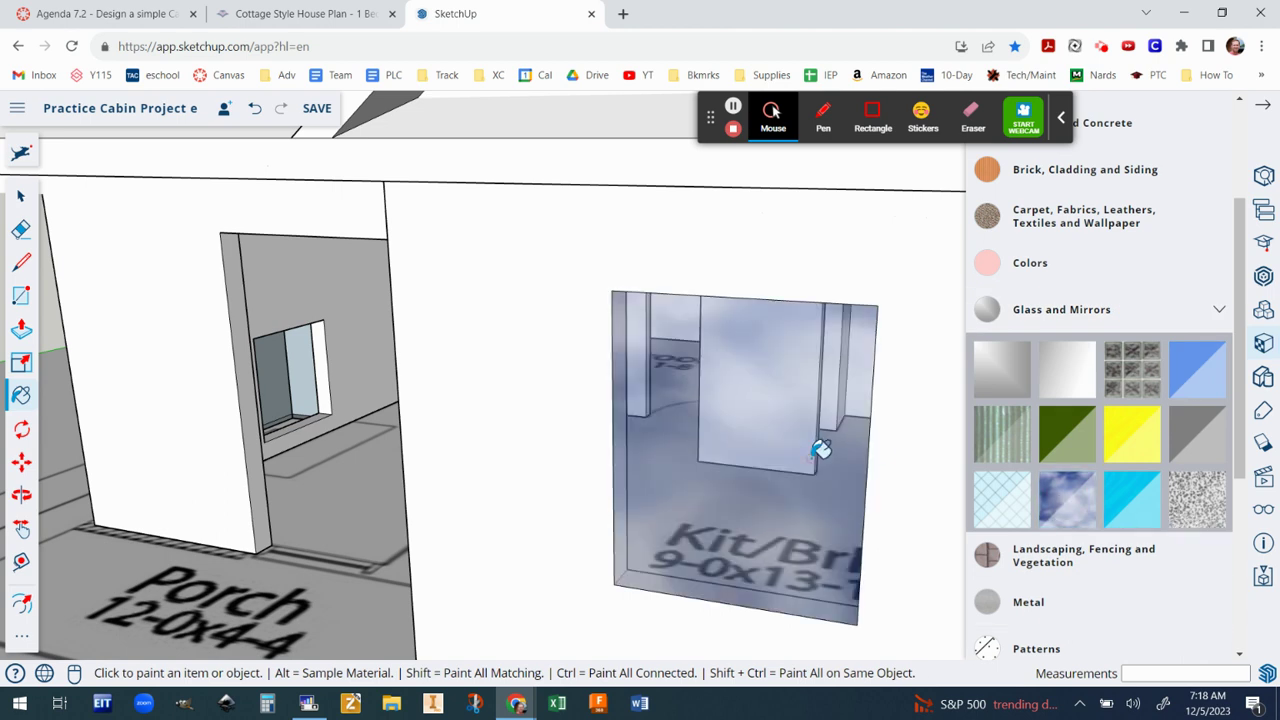
scroll(820, 450, down, 5)
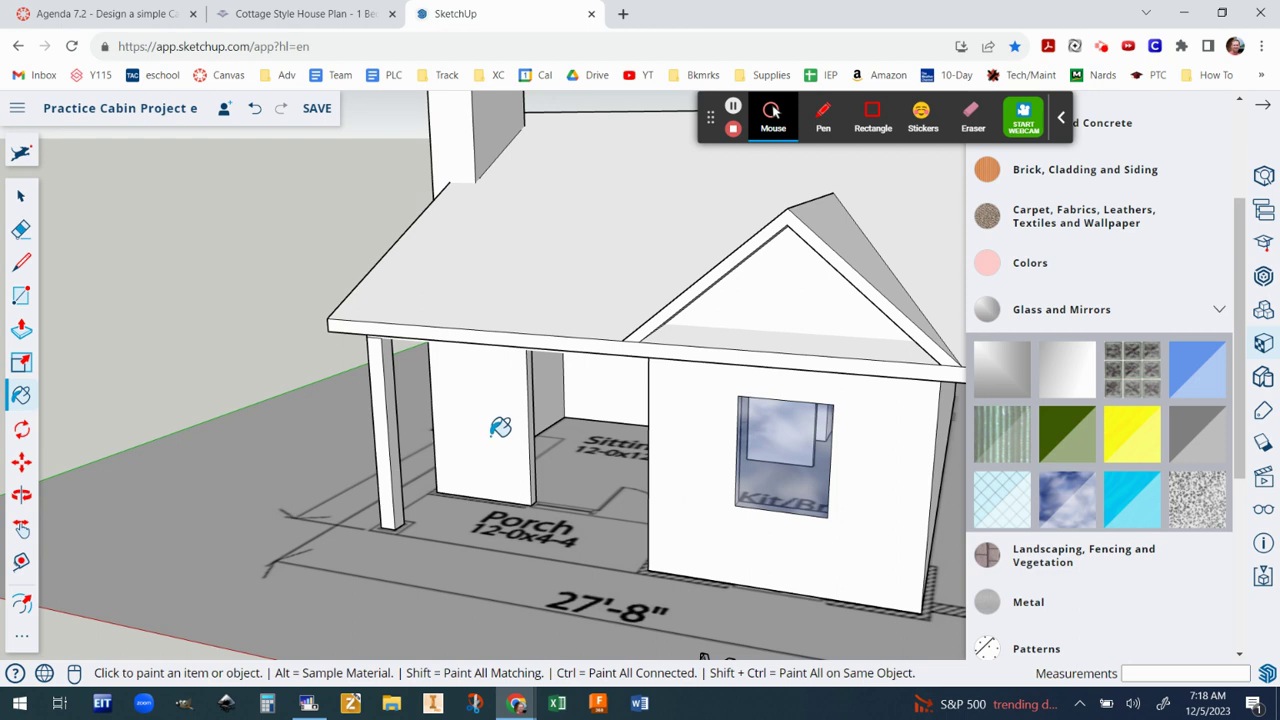
Step: Close the side wall's small window with a rectangle and paint it with sky glass
middle_drag(500, 423, 1065, 480)
middle_drag(877, 466, 491, 294)
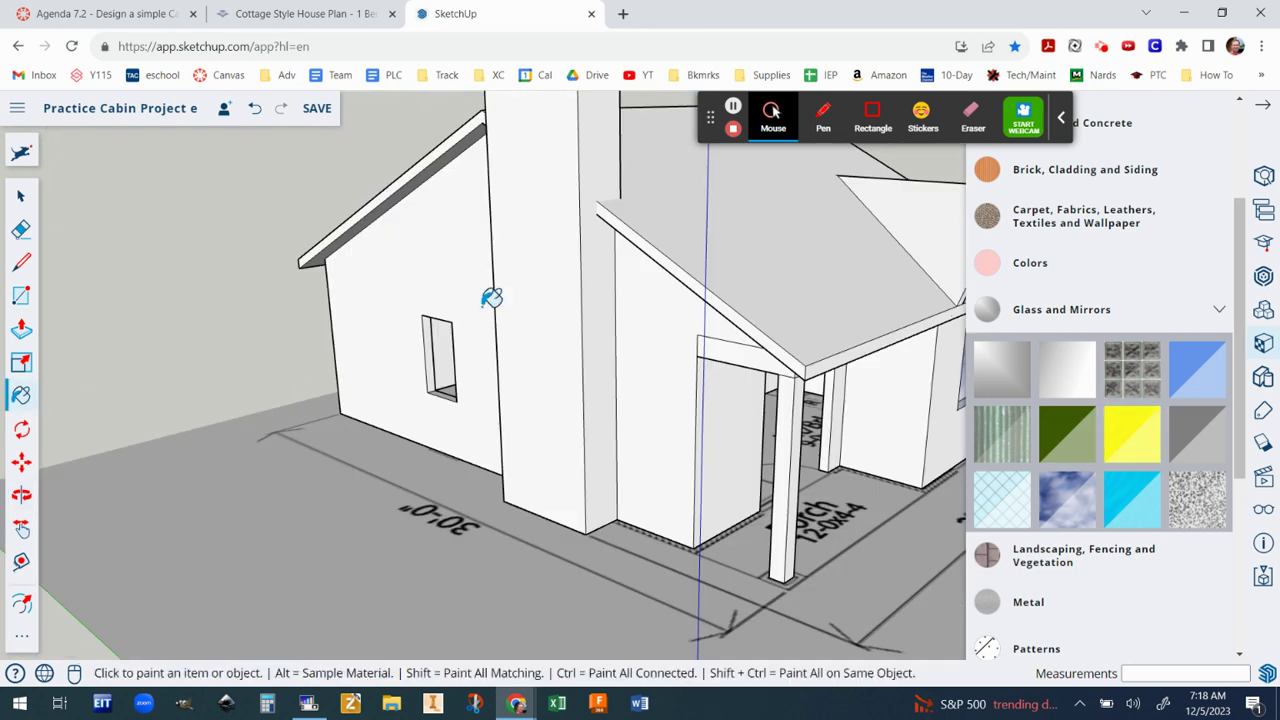
scroll(455, 317, up, 5)
click(21, 295)
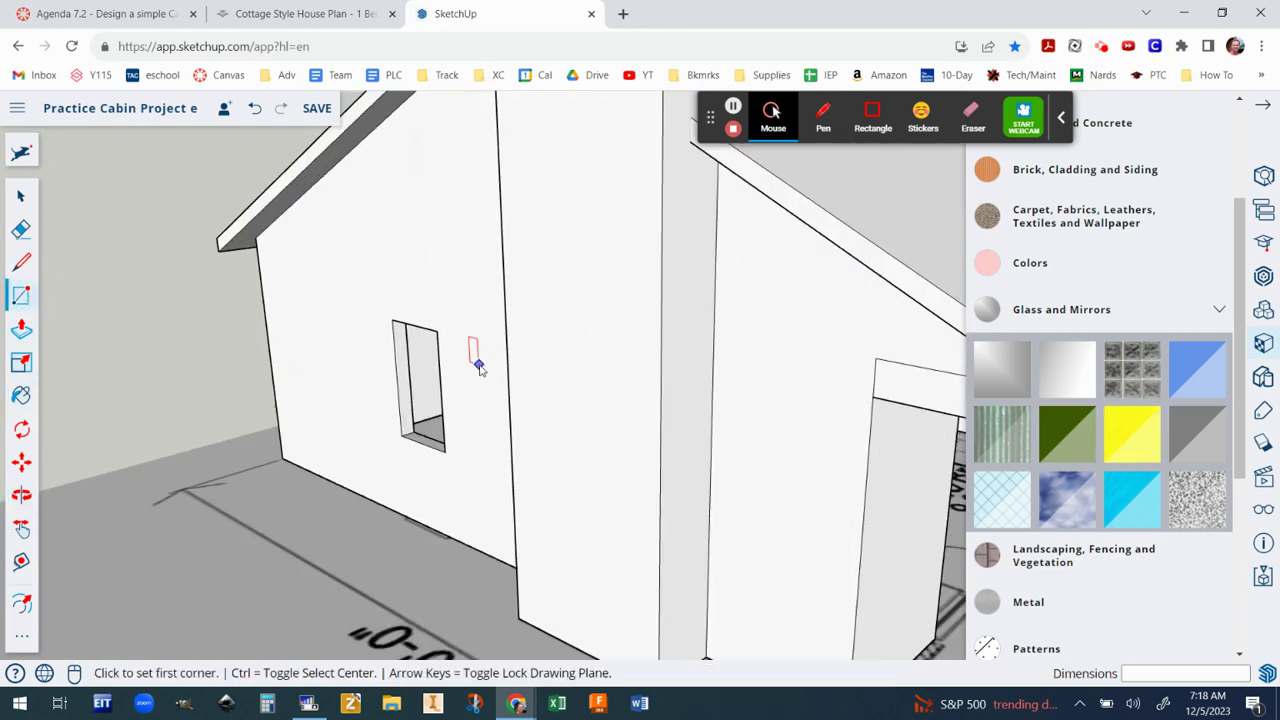
click(392, 320)
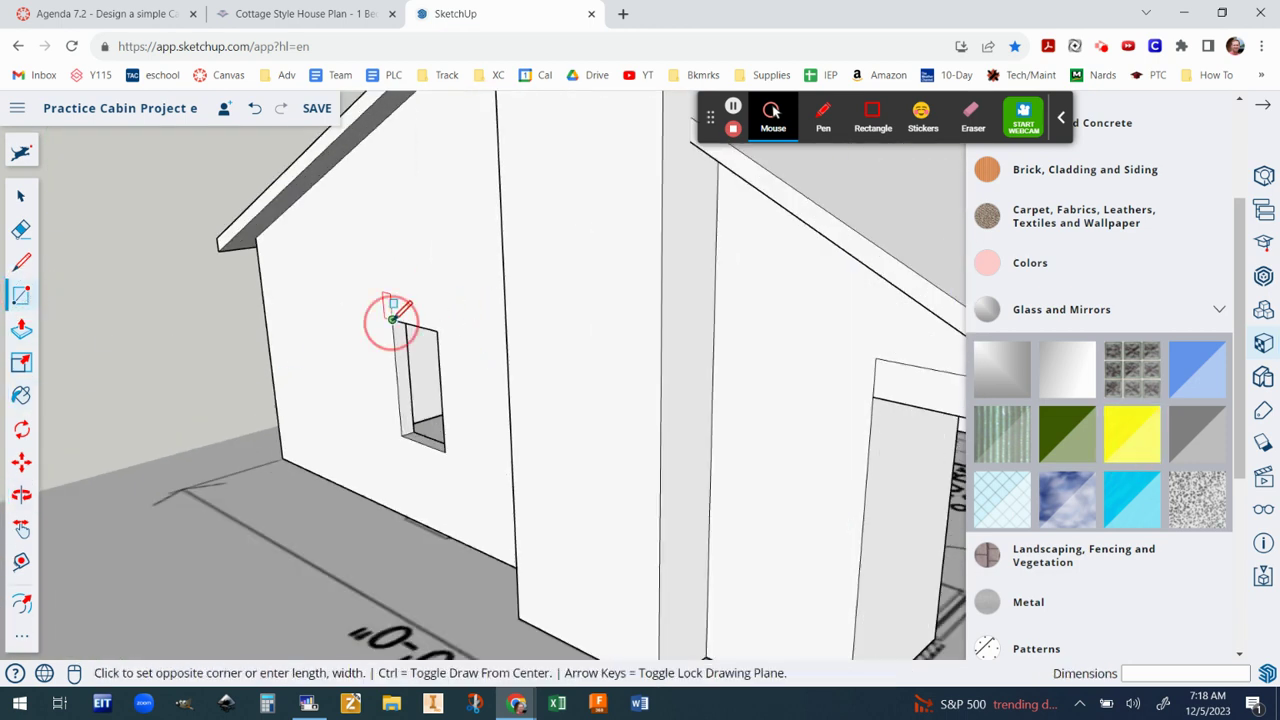
click(446, 450)
click(21, 395)
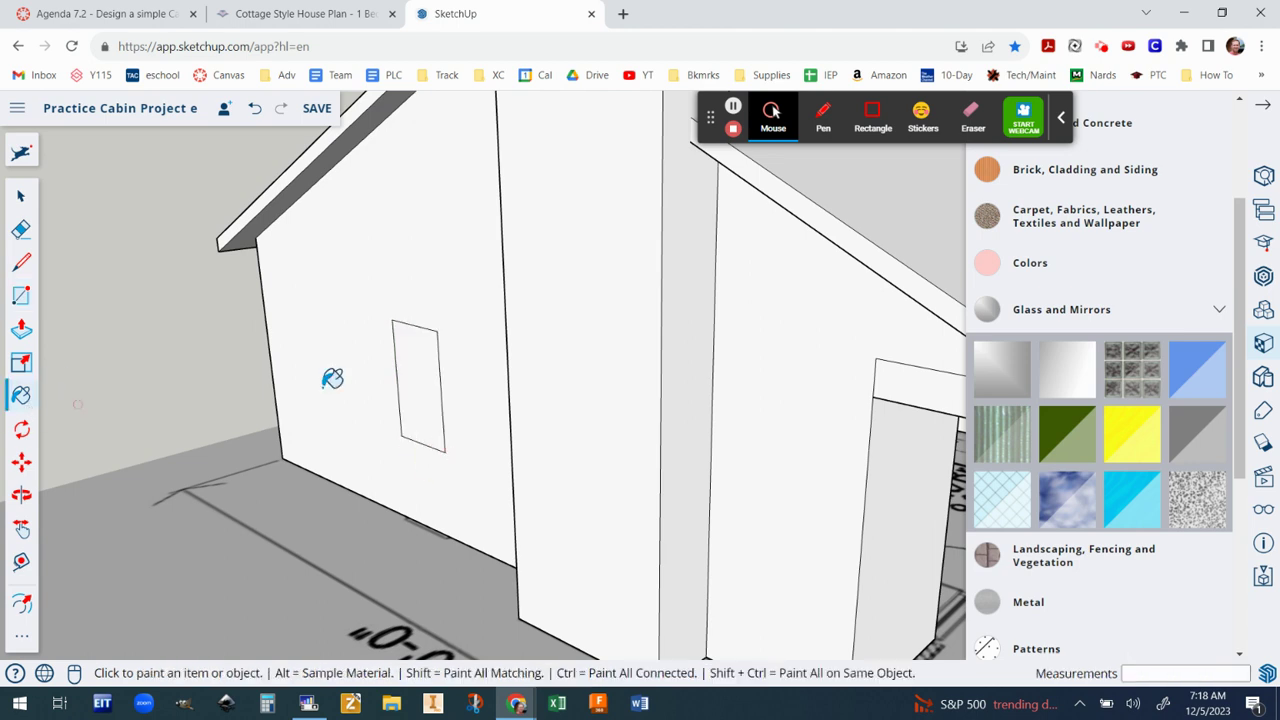
click(419, 384)
scroll(423, 371, down, 5)
Step: From a rear view, fill the gable window with a rectangle pane painted sky glass
mouse_move(423, 371)
middle_down()
mouse_move(737, 409)
mouse_move(12, 372)
mouse_move(931, 316)
middle_up()
middle_drag(488, 345, 211, 340)
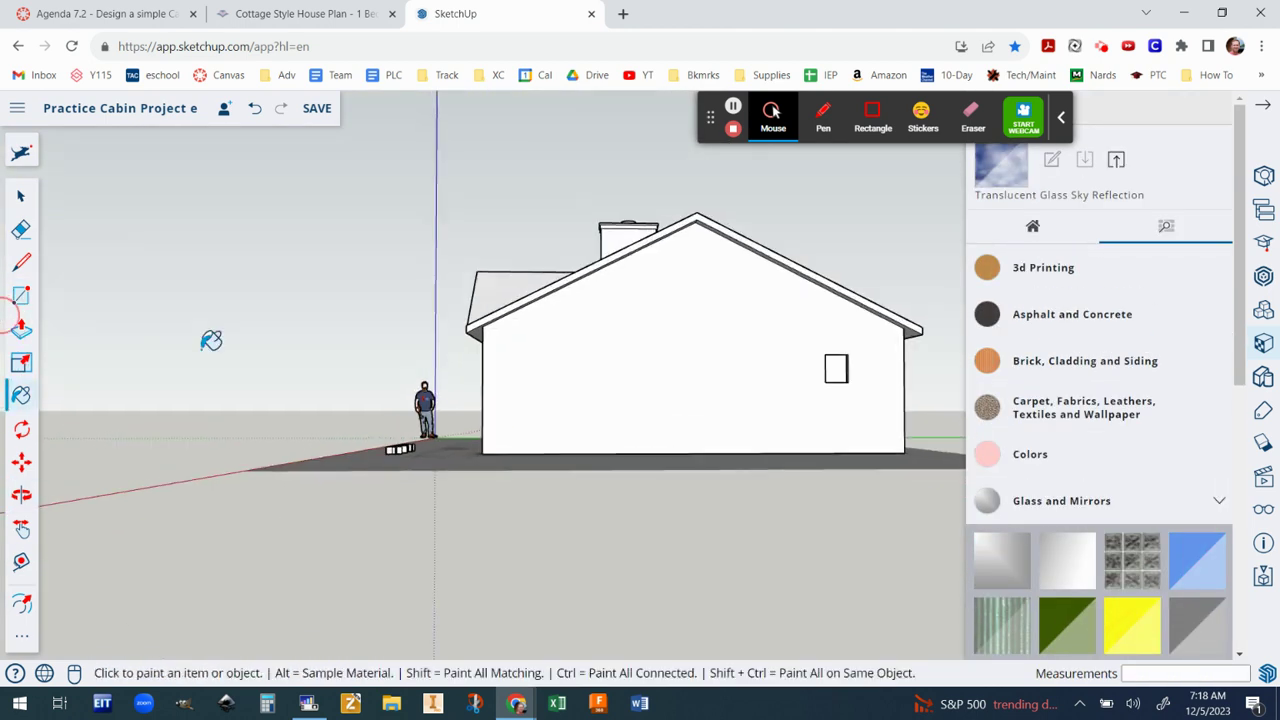
mouse_move(950, 356)
middle_down()
mouse_move(343, 387)
mouse_move(414, 428)
mouse_move(683, 428)
middle_up()
scroll(683, 428, up, 2)
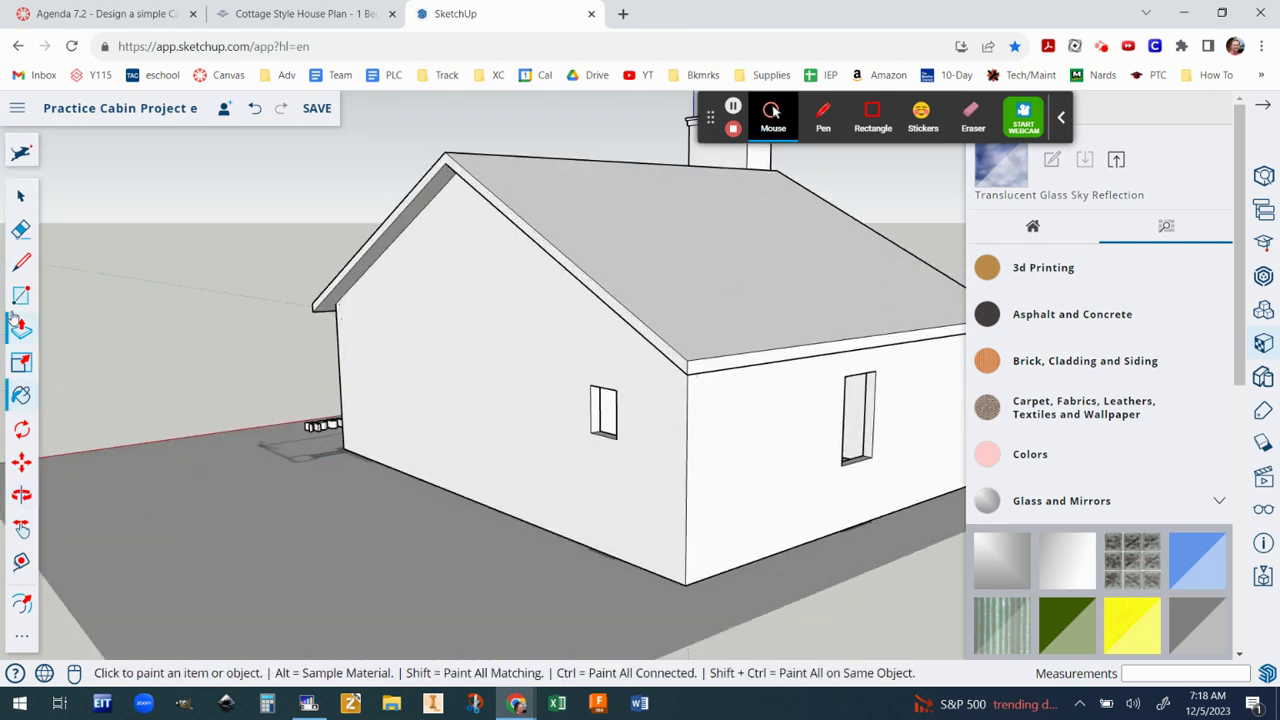
click(21, 295)
click(590, 385)
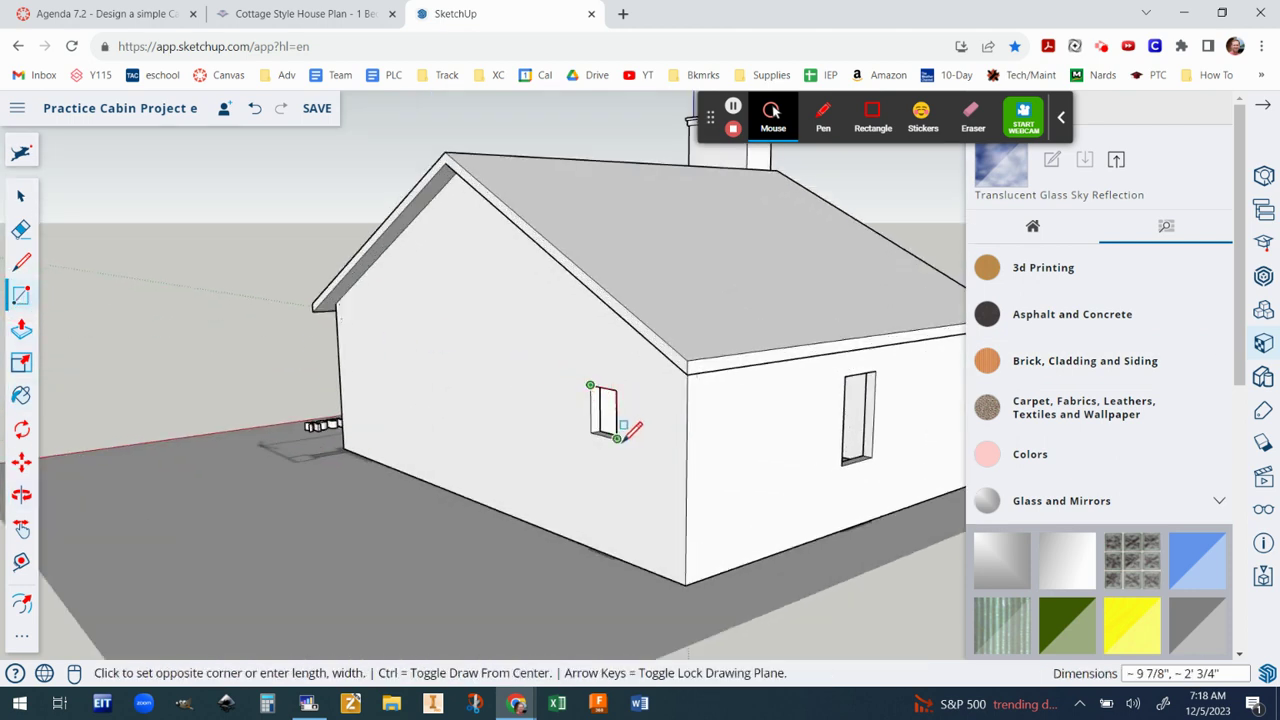
click(620, 438)
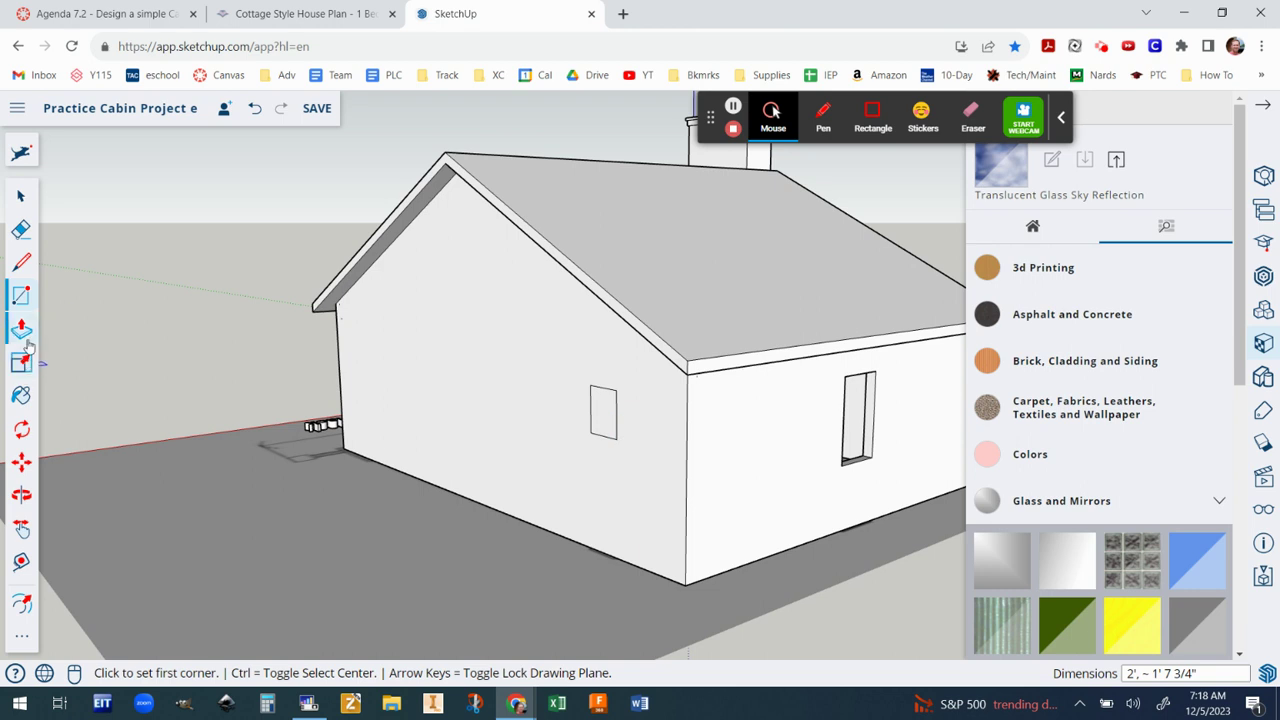
click(21, 395)
click(608, 404)
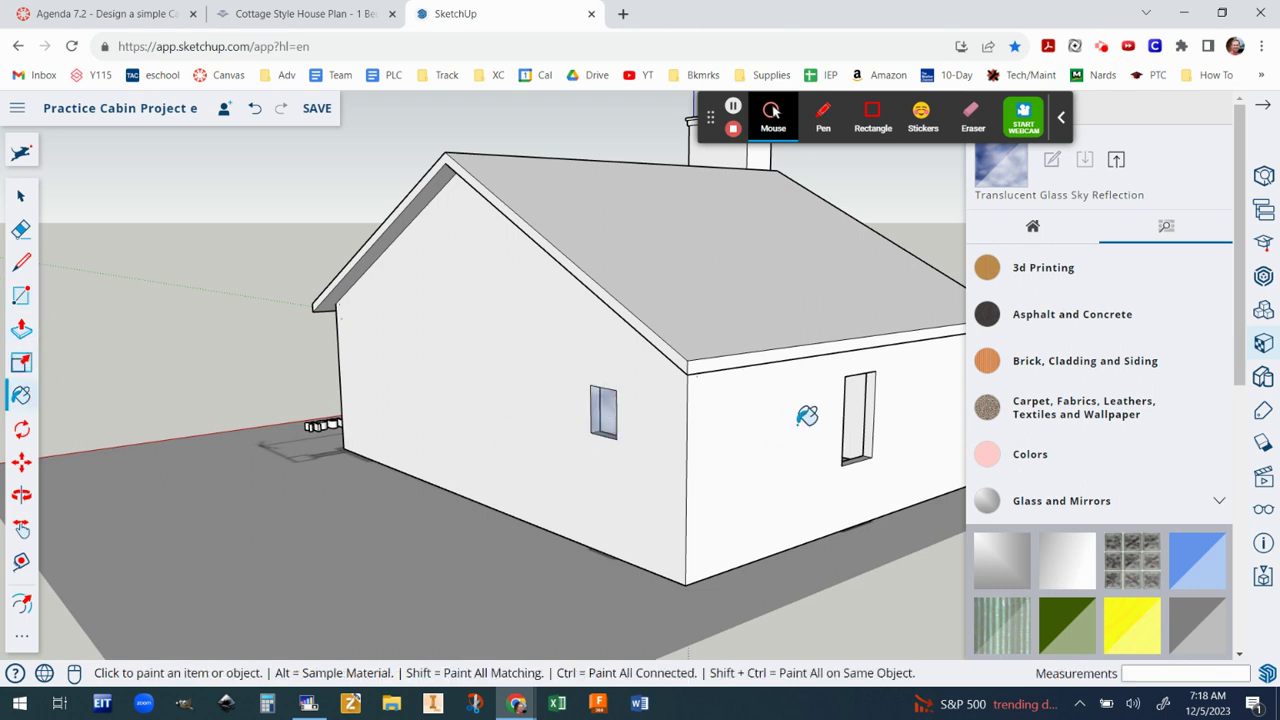
Step: Add a rectangle pane to the right wall window and paint it sky glass
click(22, 294)
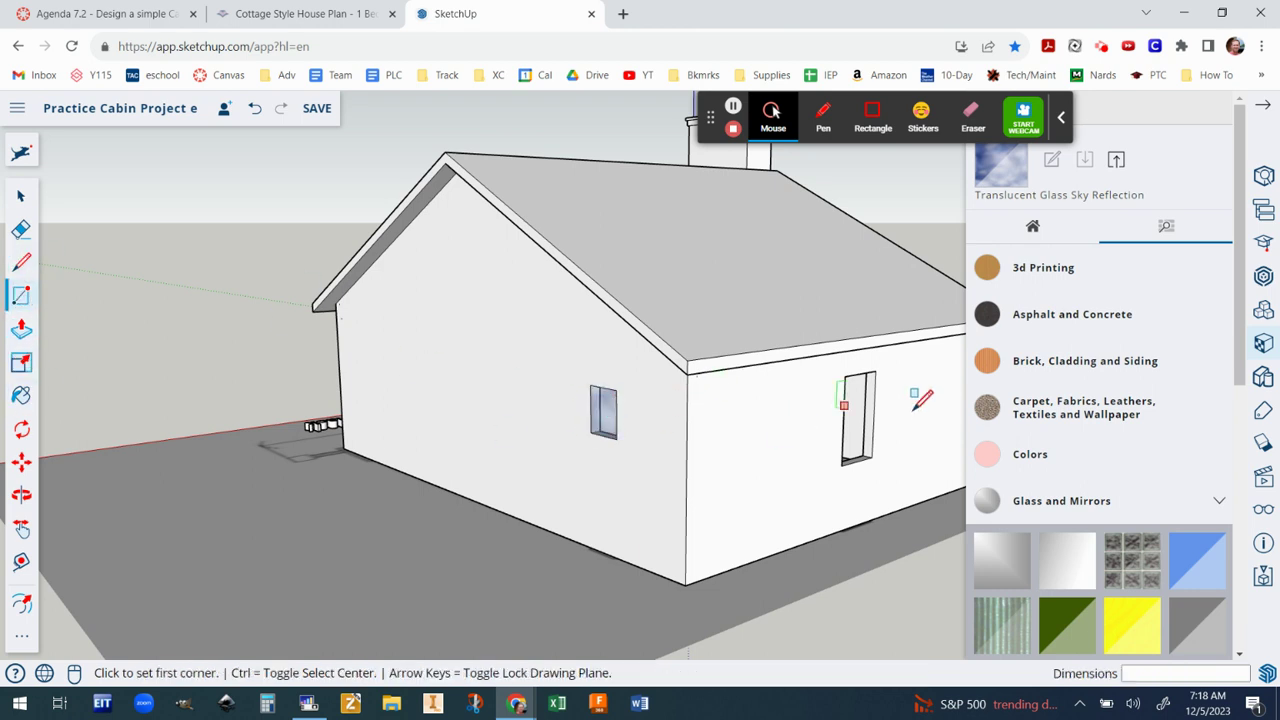
click(845, 377)
click(875, 461)
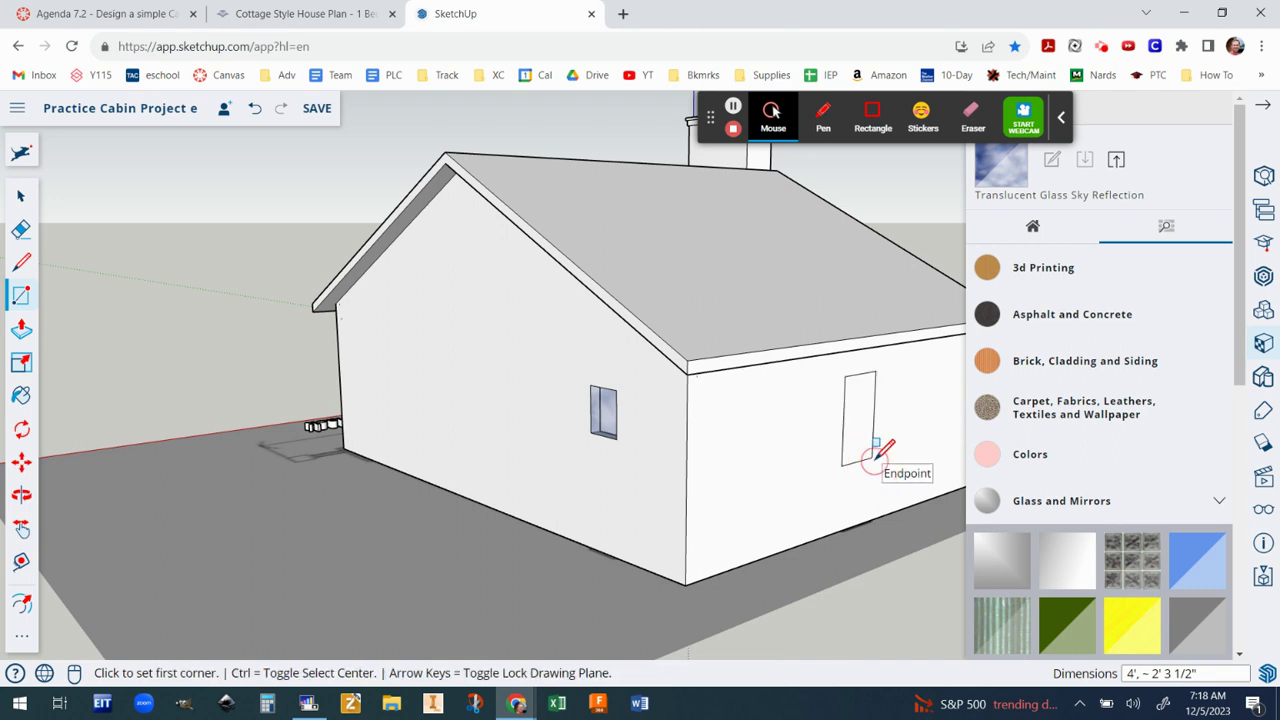
click(21, 395)
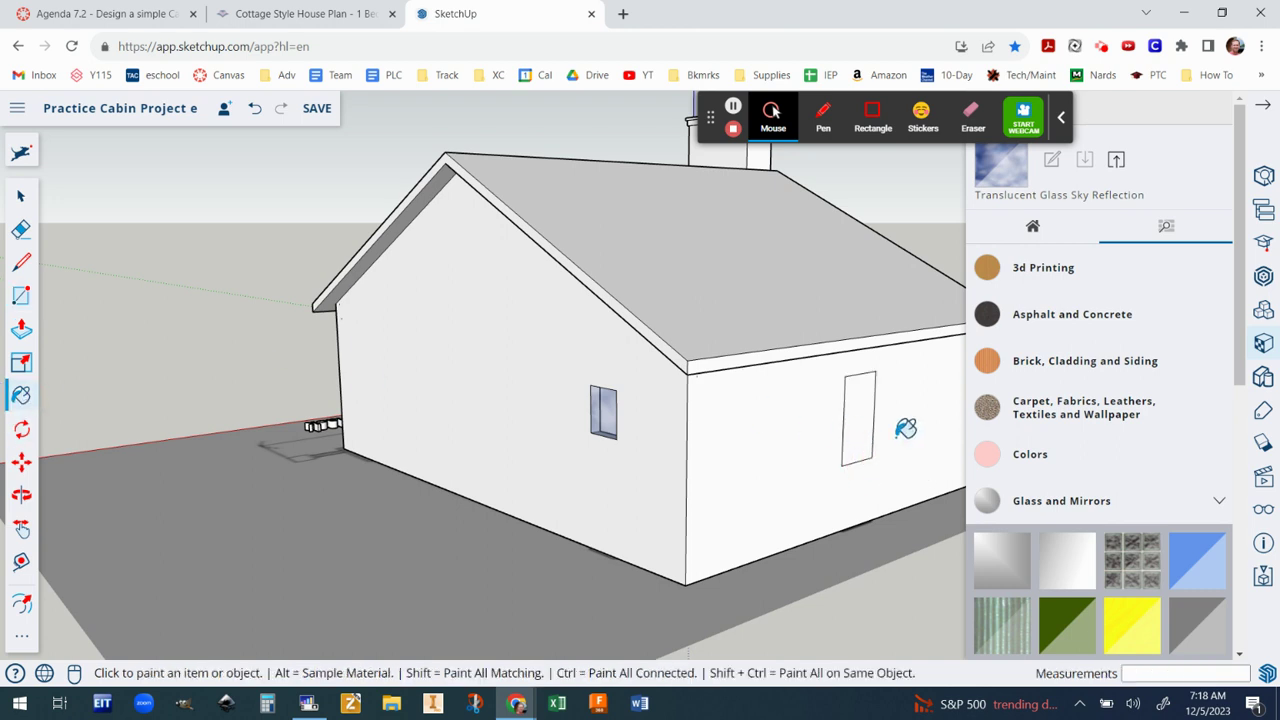
click(870, 432)
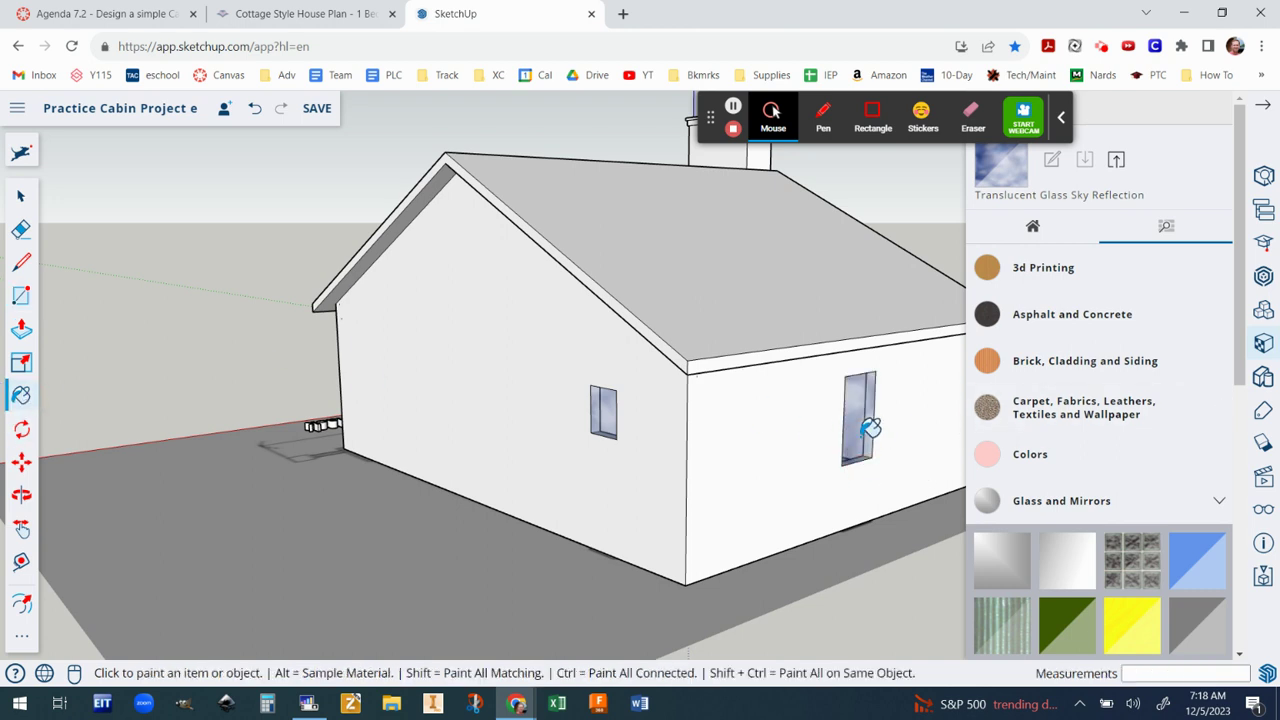
scroll(520, 325, down, 5)
Step: Collapse the Glass and Mirrors group, orbit to the porch, and check the Plan 22-608 photo
middle_drag(476, 317, 931, 431)
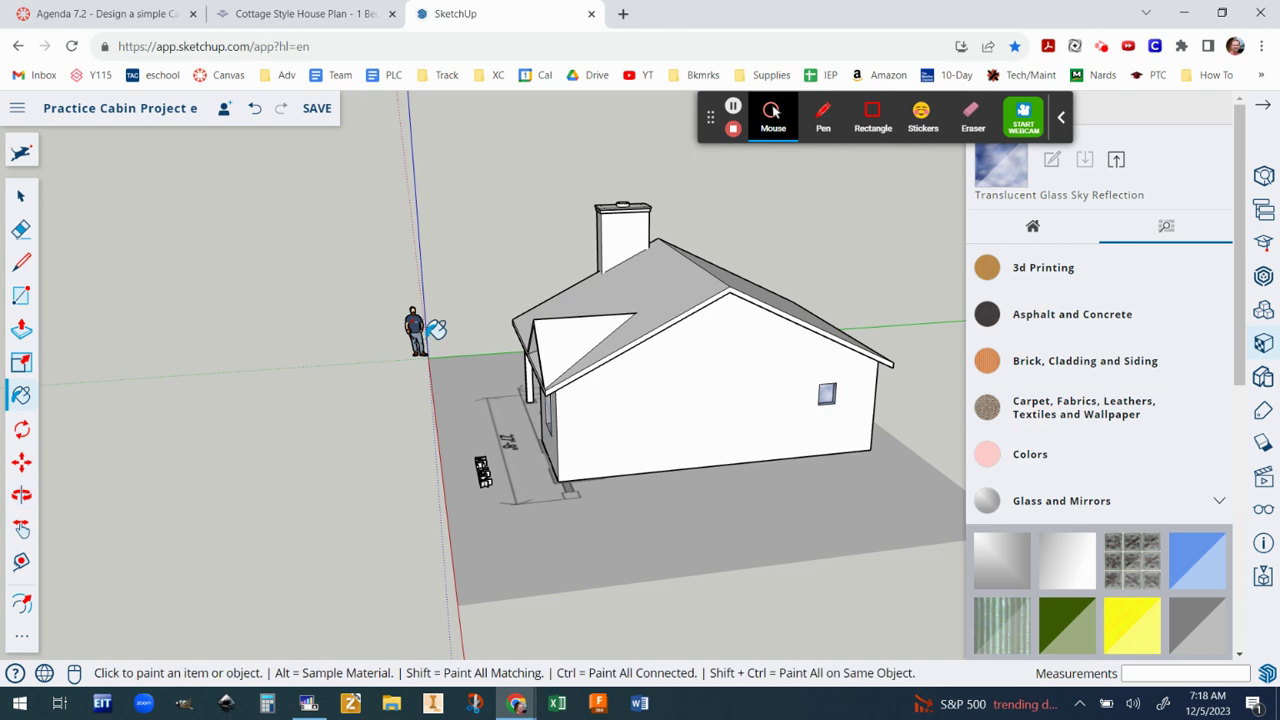
middle_drag(431, 329, 1008, 300)
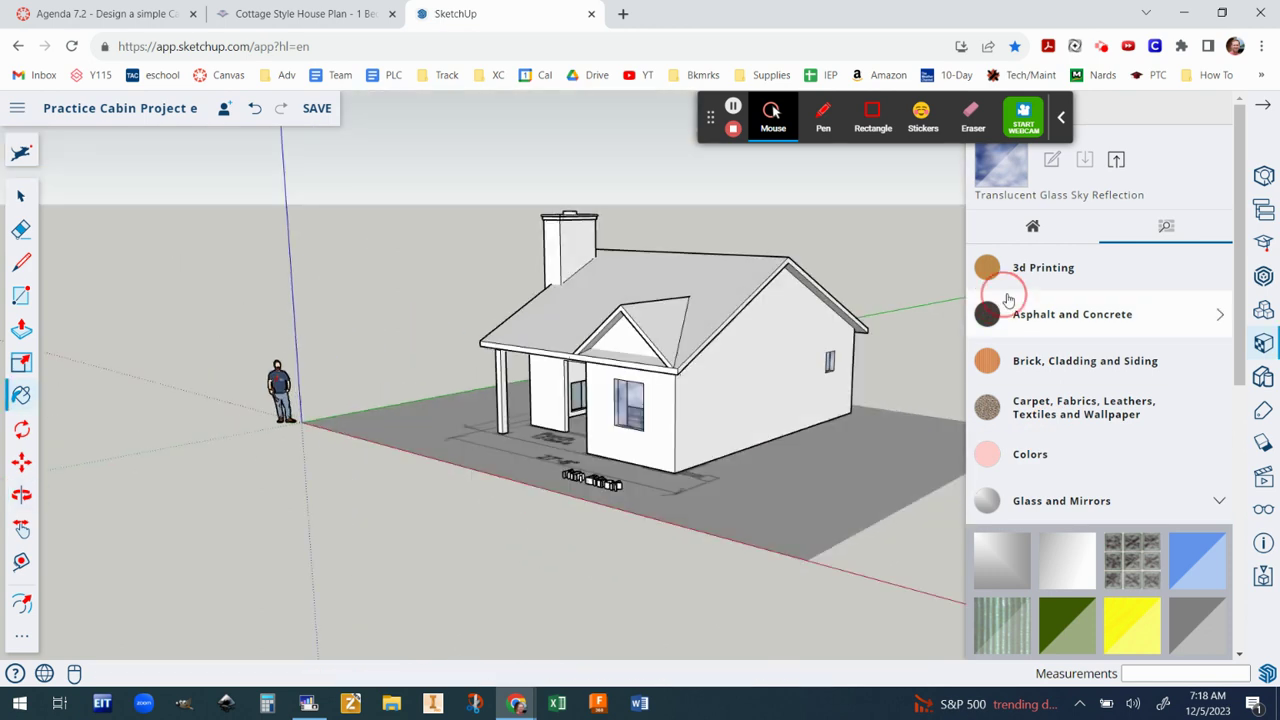
click(1221, 504)
scroll(784, 382, up, 4)
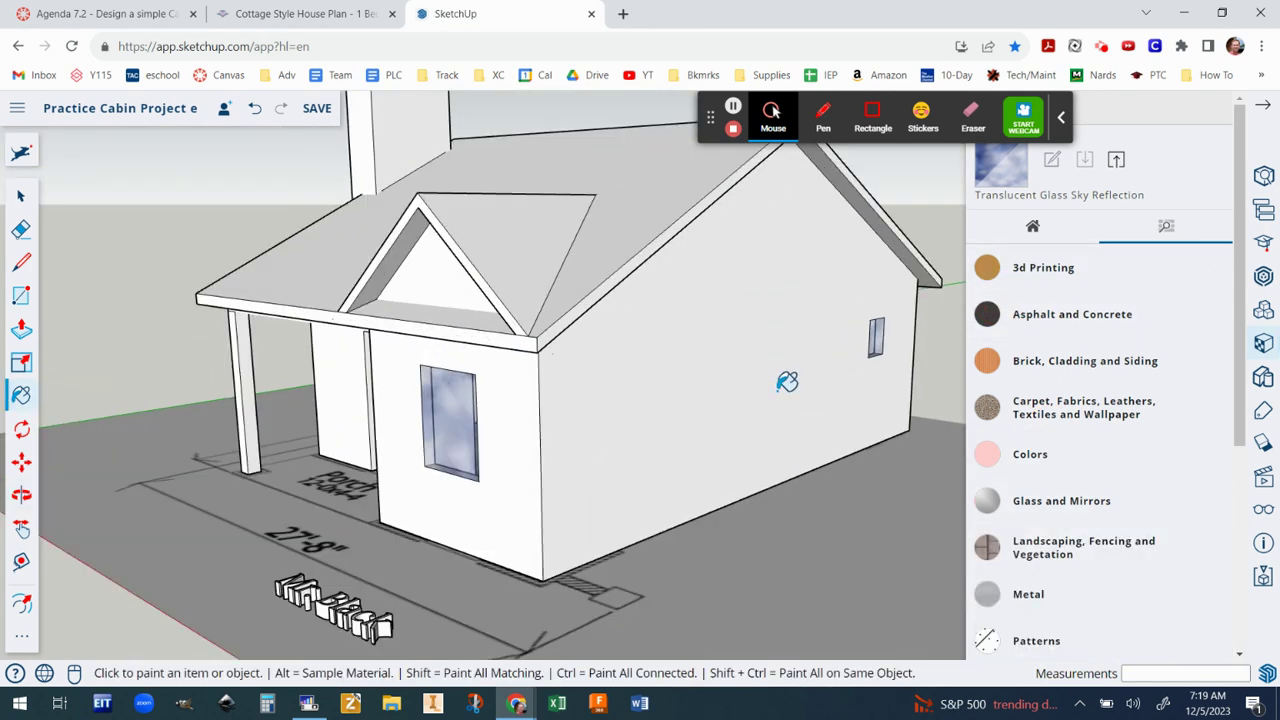
mouse_move(556, 362)
middle_down()
mouse_move(894, 391)
mouse_move(468, 312)
middle_up()
mouse_move(254, 323)
middle_down()
mouse_move(537, 400)
mouse_move(820, 377)
mouse_move(806, 423)
mouse_move(726, 420)
middle_up()
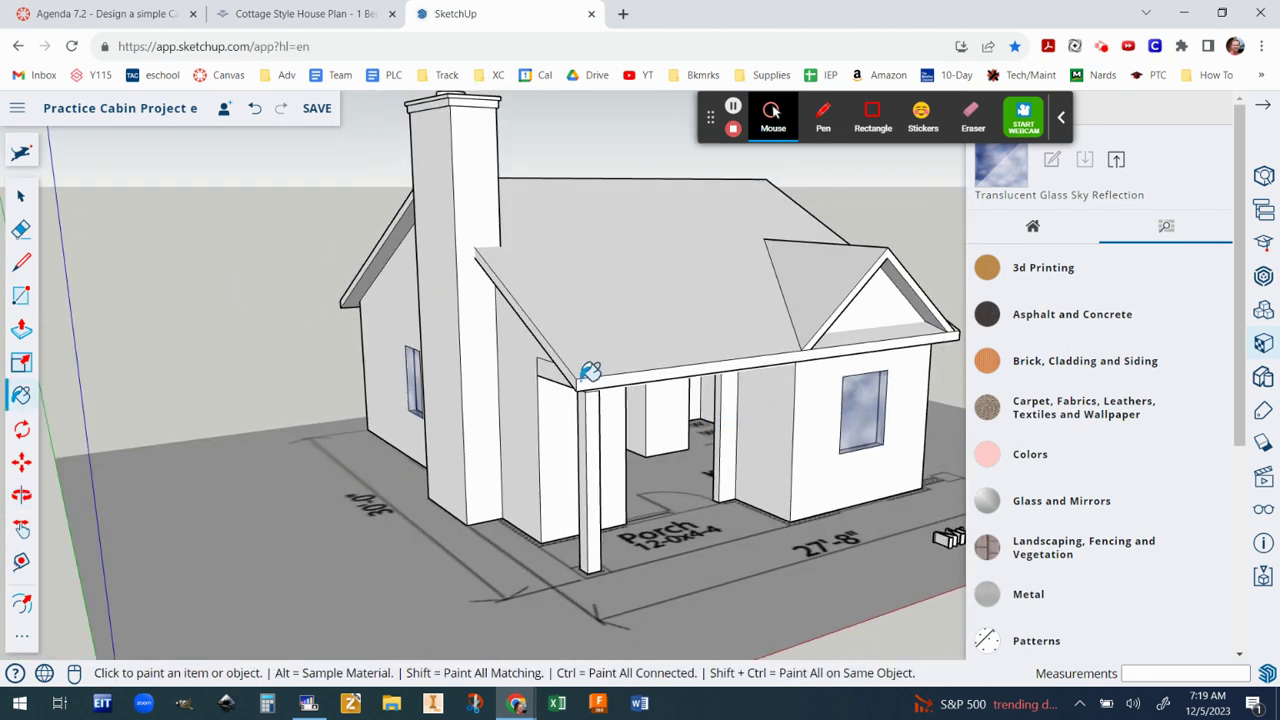
scroll(546, 420, up, 2)
scroll(548, 422, up, 2)
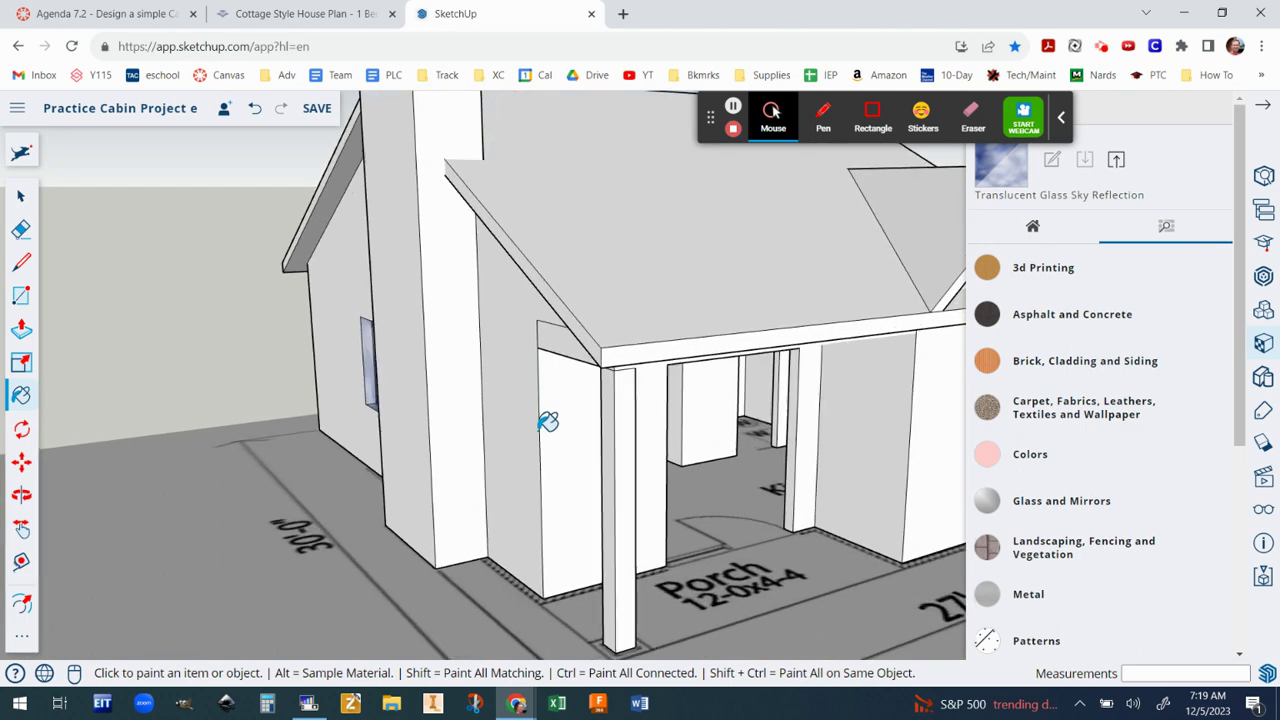
click(310, 20)
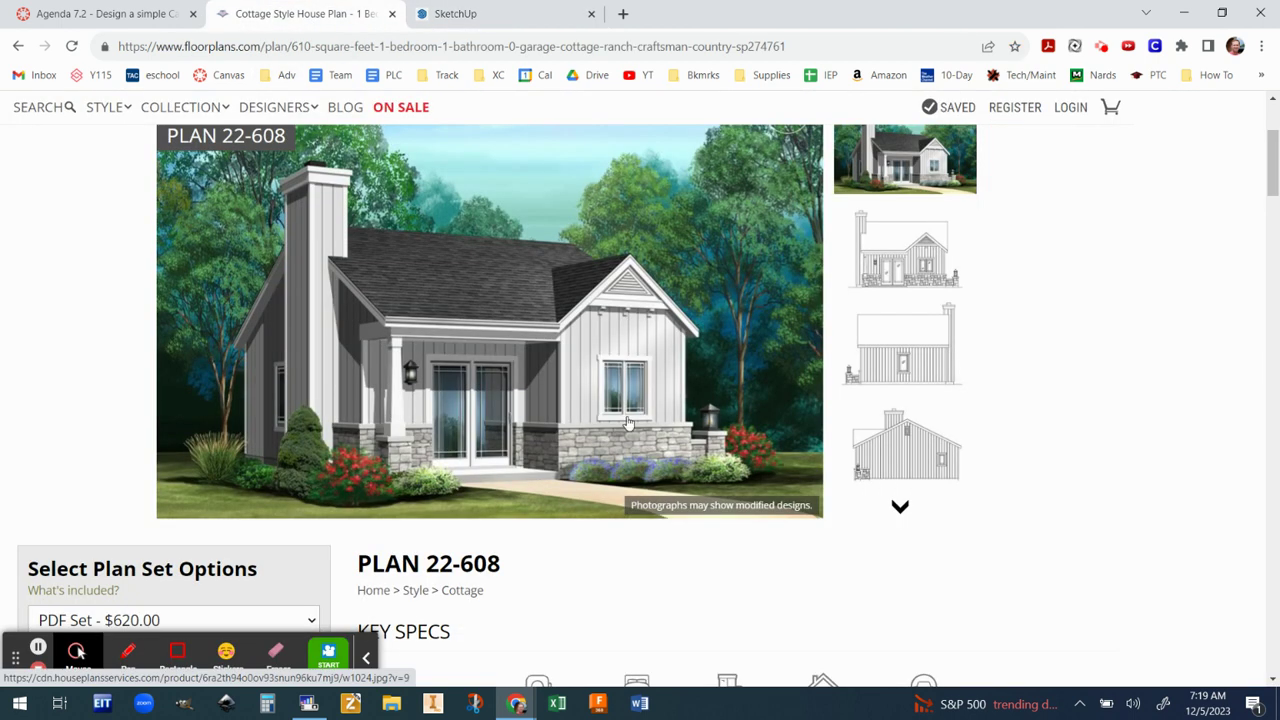
click(500, 20)
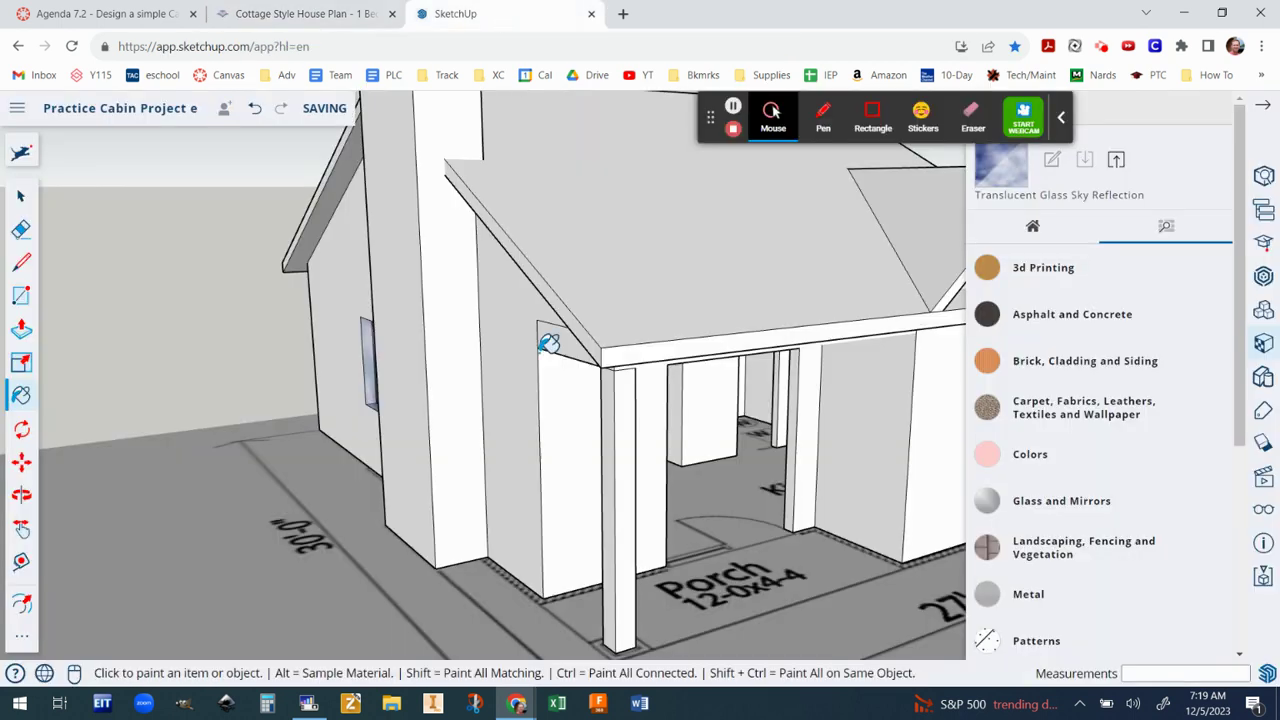
Step: Place 42-inch wainscot guides on the walls around the porch corner
middle_drag(504, 594, 597, 503)
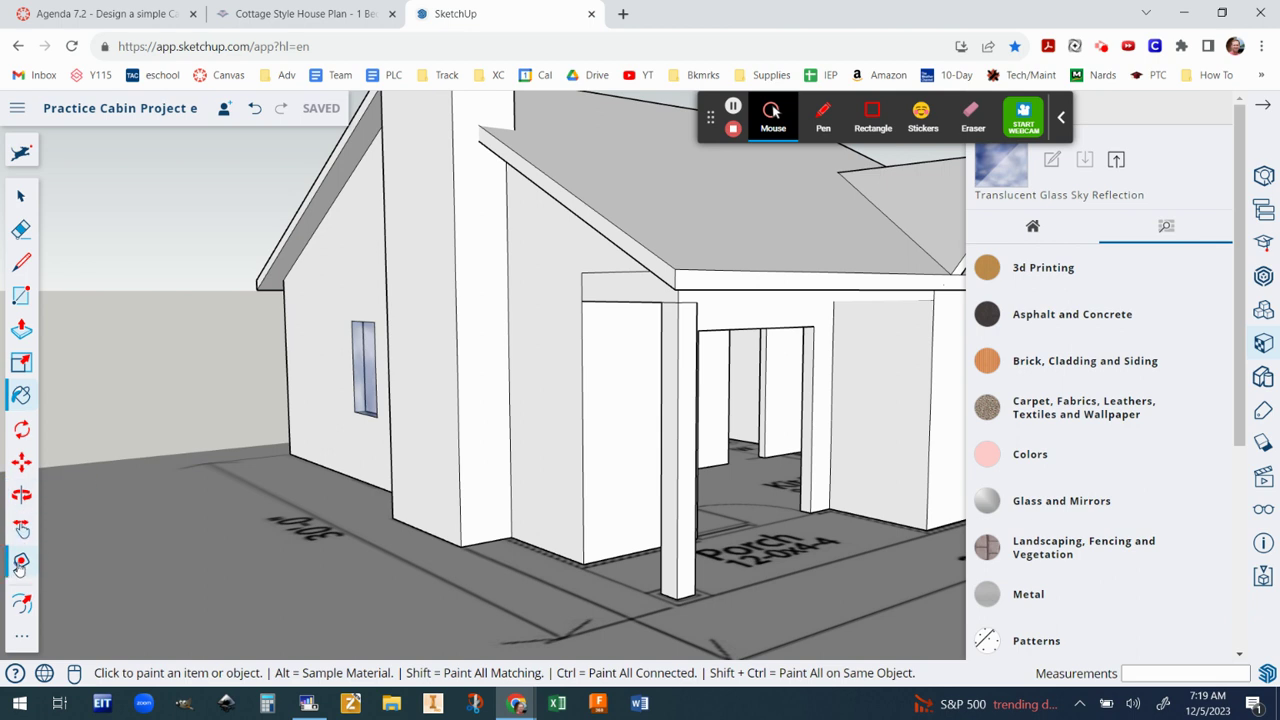
click(20, 565)
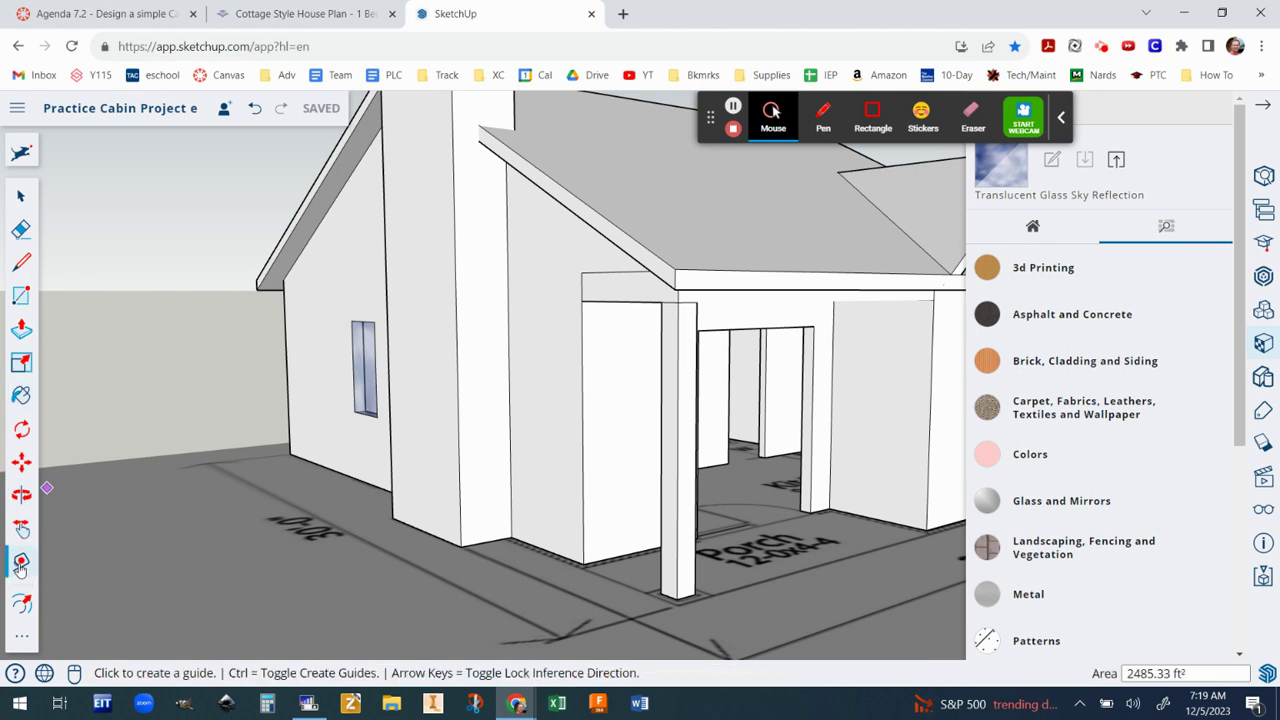
click(546, 547)
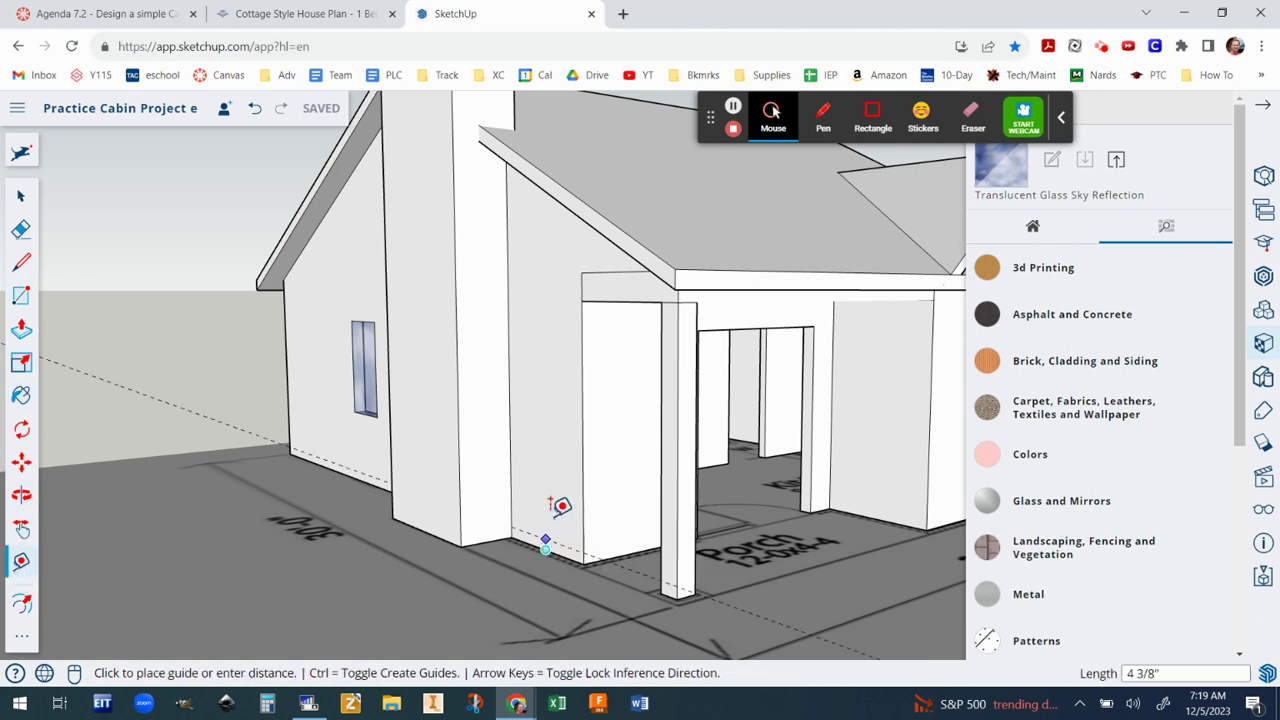
click(564, 460)
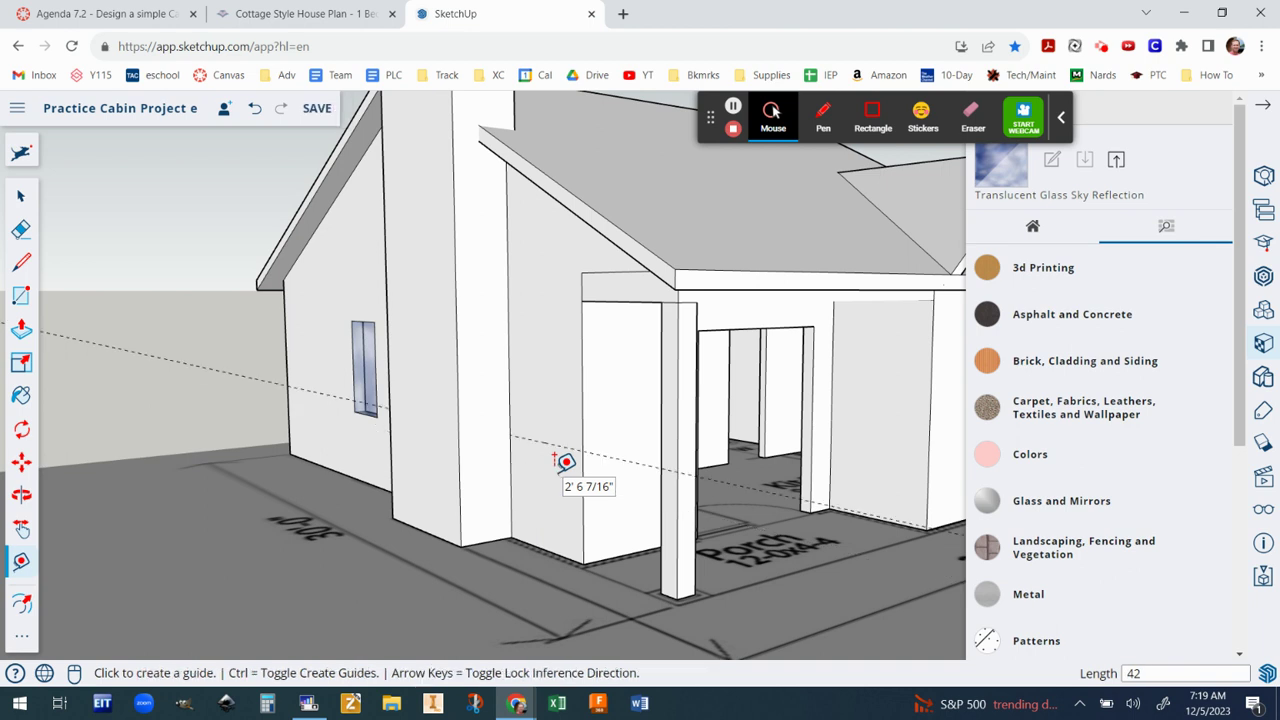
click(643, 549)
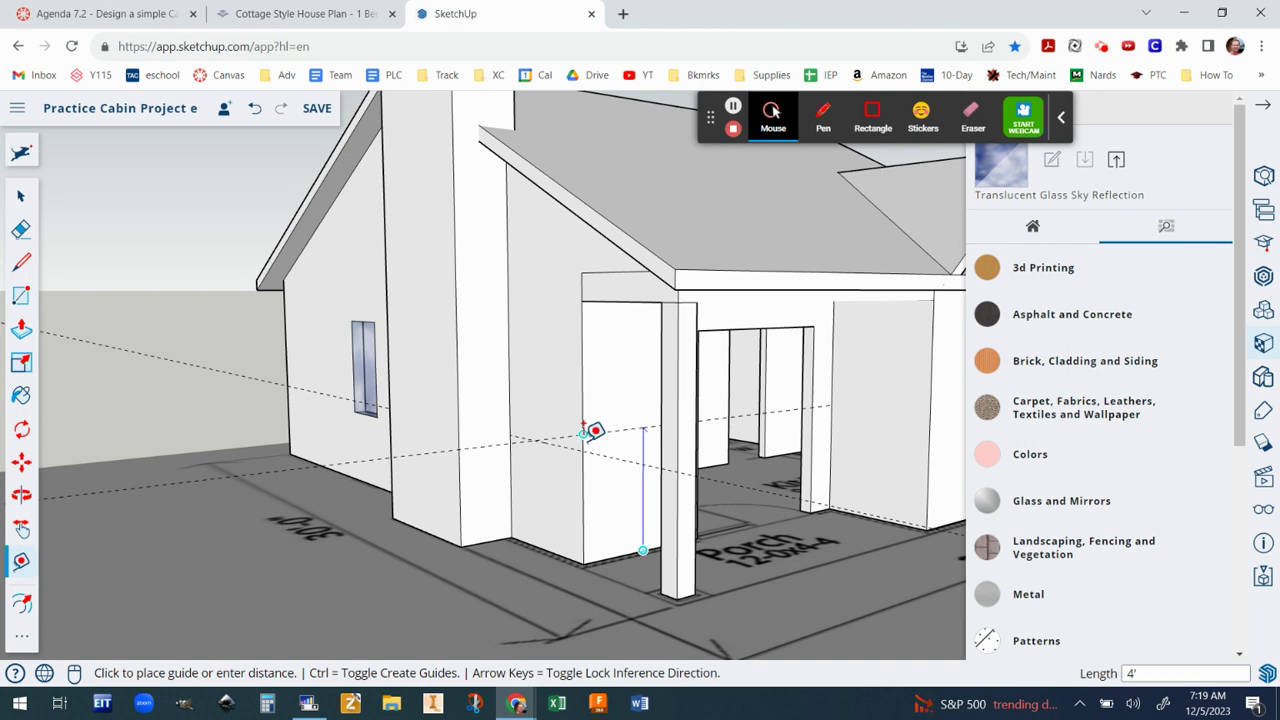
click(641, 423)
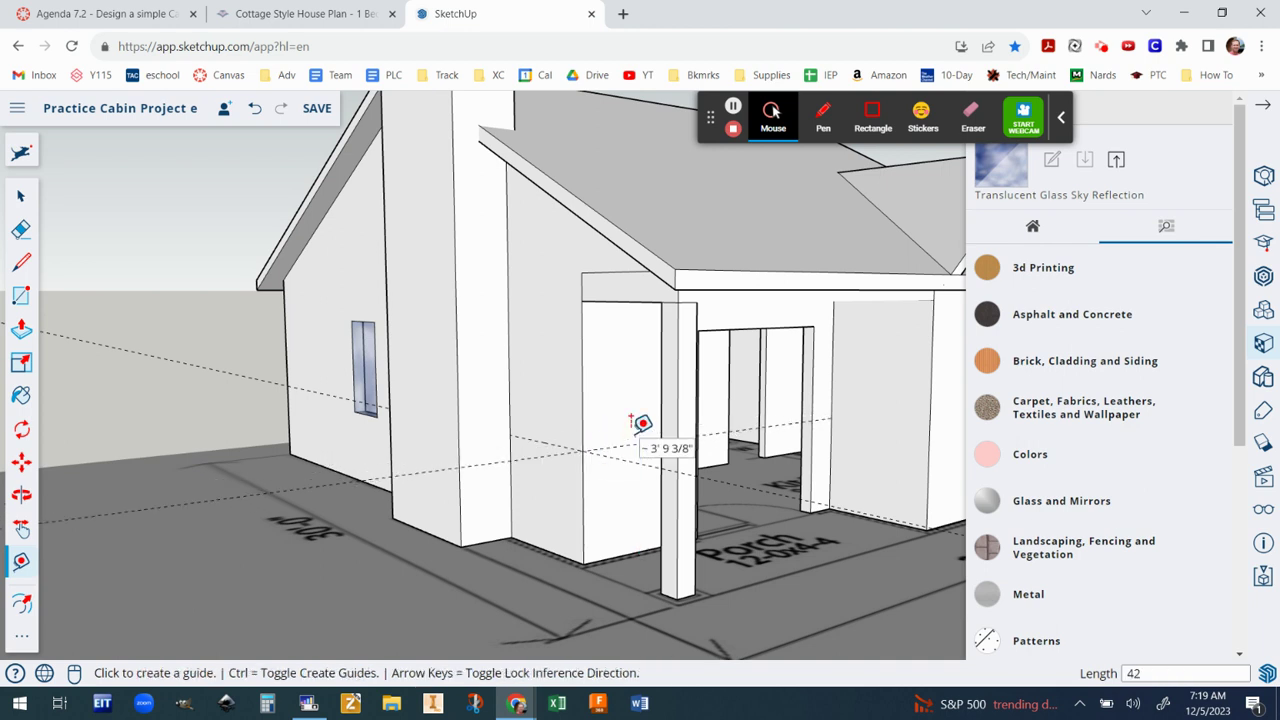
scroll(889, 517, up, 5)
click(890, 518)
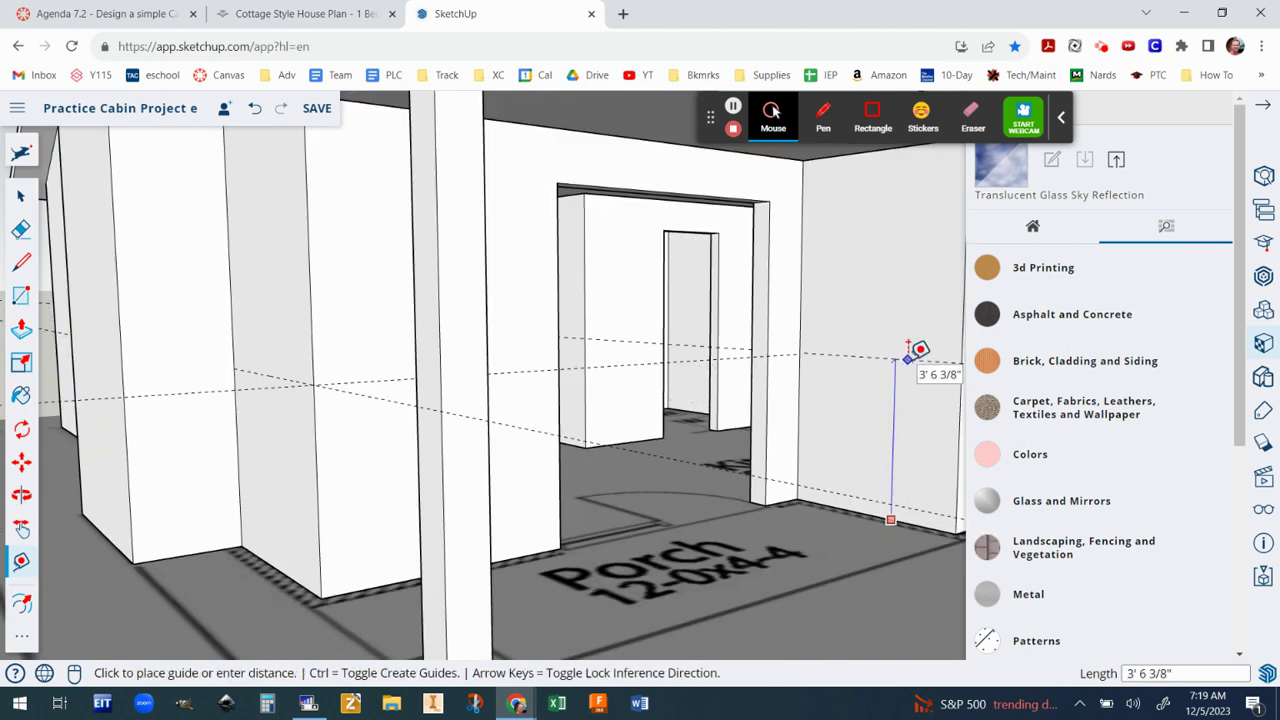
click(908, 357)
scroll(908, 360, down, 6)
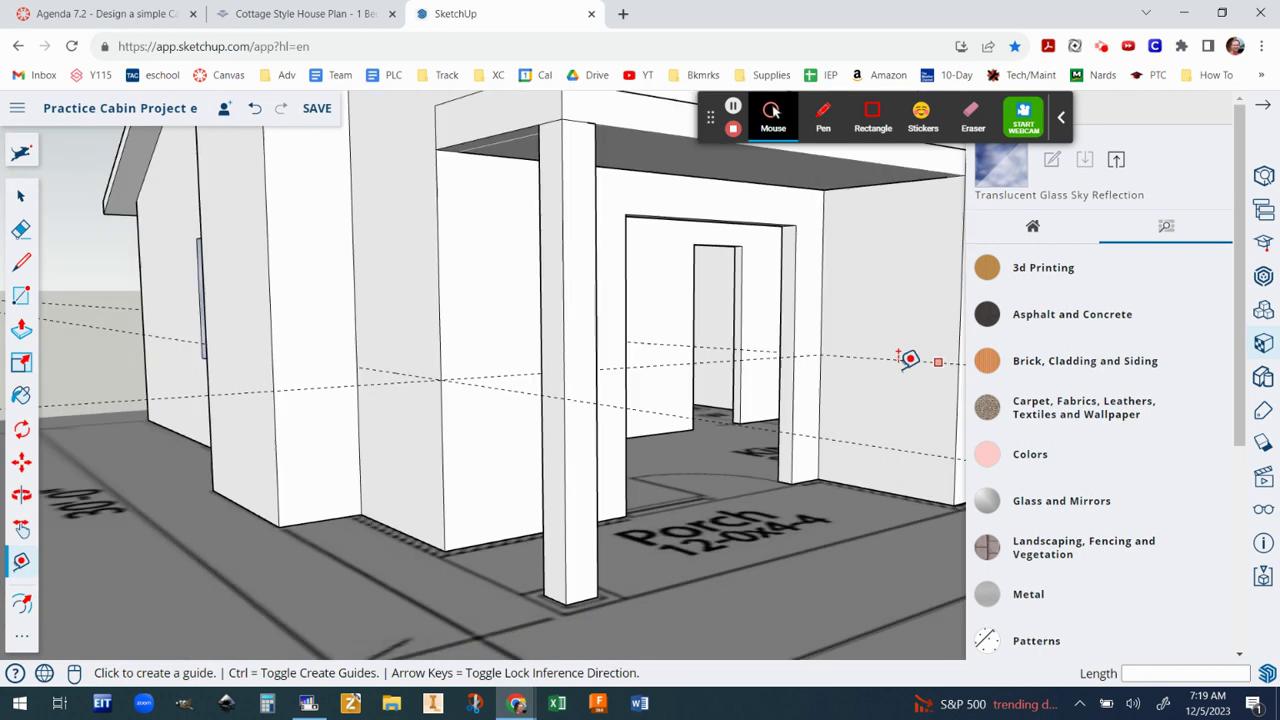
scroll(898, 386, down, 5)
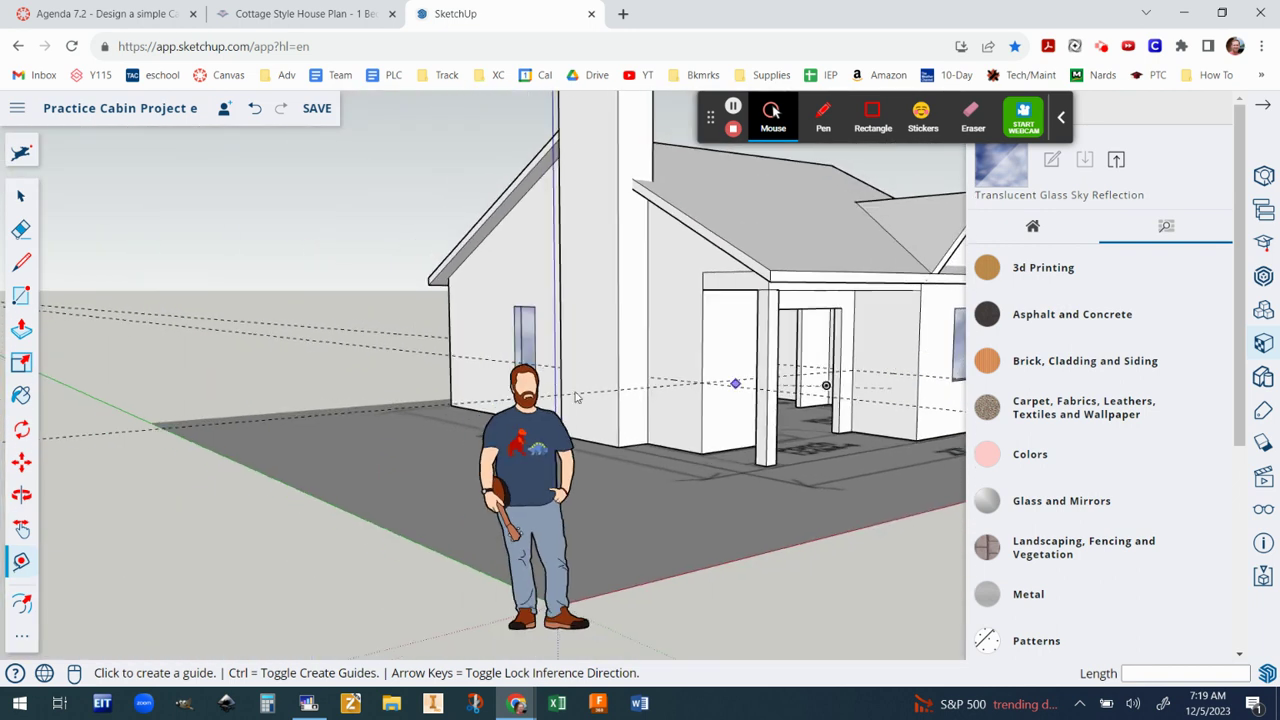
Step: Add 42-inch guides on the front wall and the building's corner wall
middle_drag(737, 380, 200, 394)
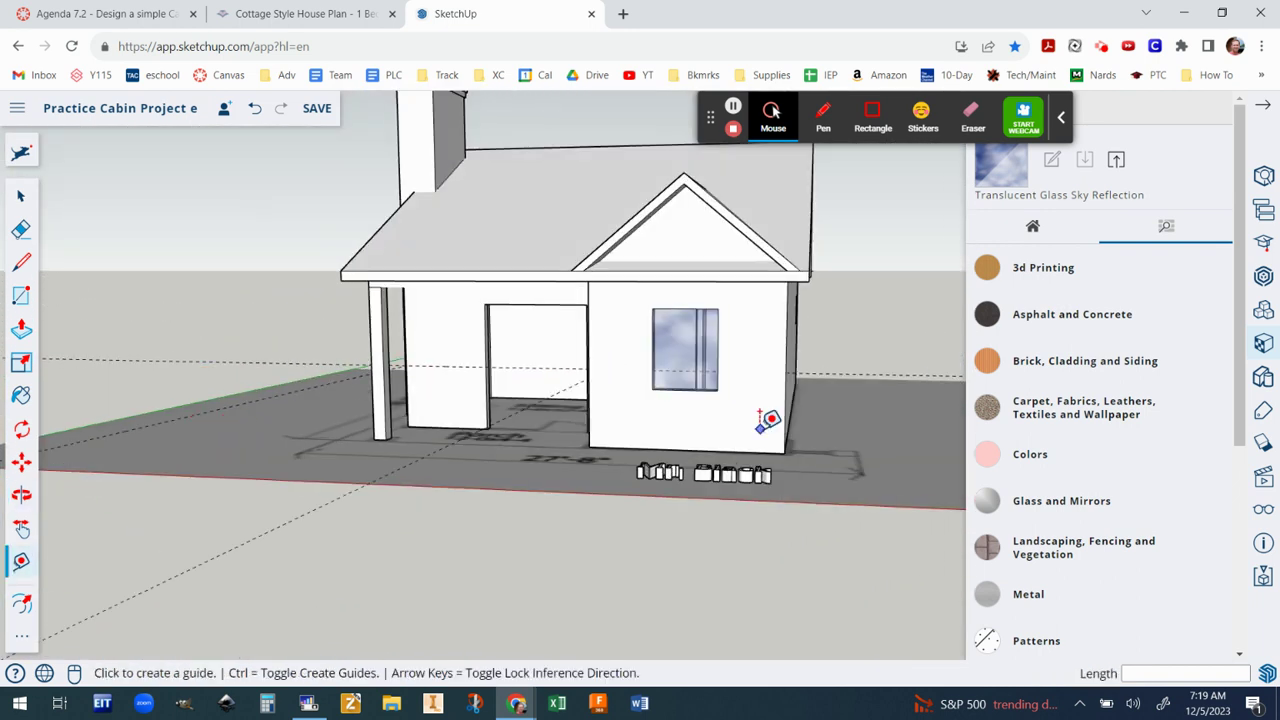
scroll(756, 424, up, 3)
middle_drag(738, 511, 718, 590)
scroll(731, 503, up, 5)
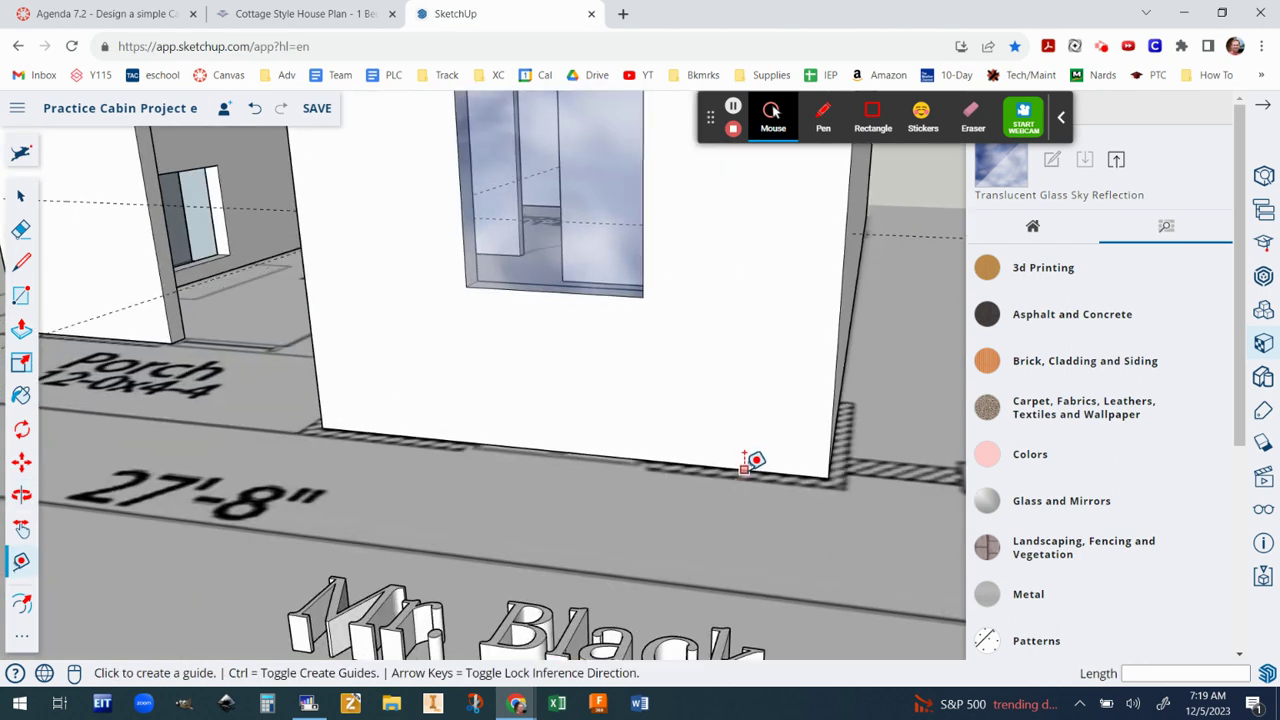
click(744, 468)
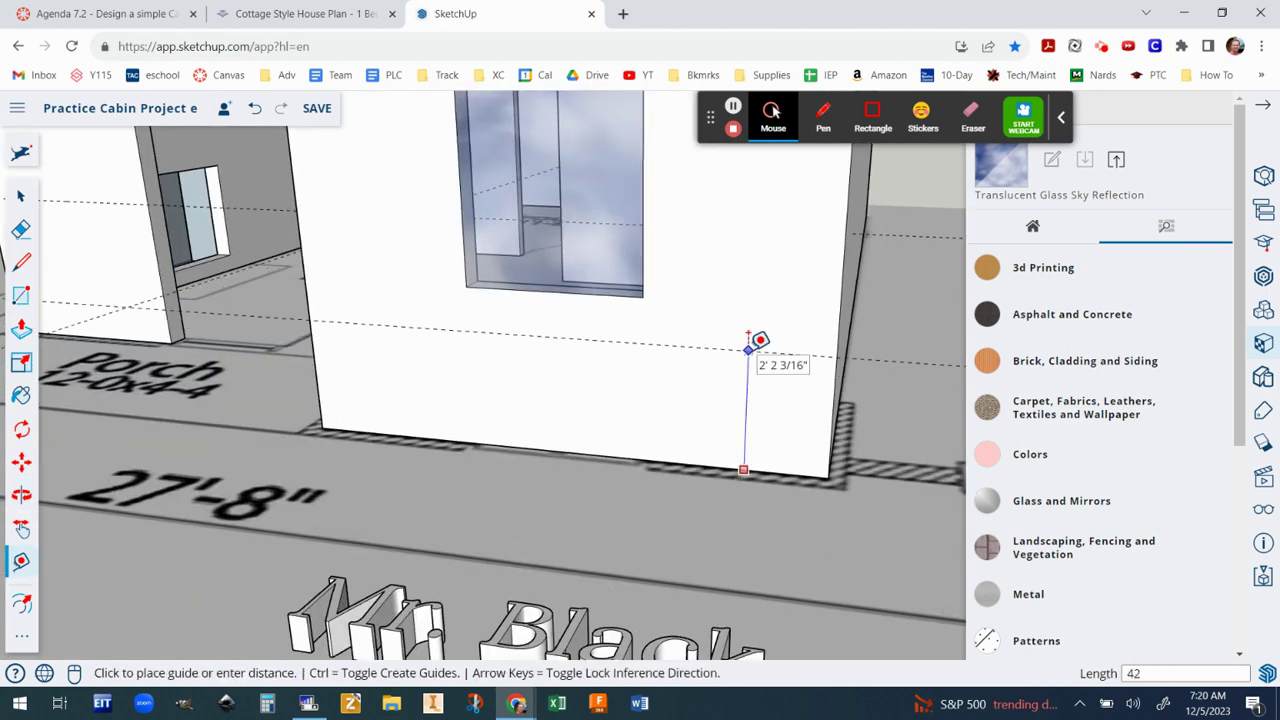
click(758, 341)
scroll(765, 352, down, 3)
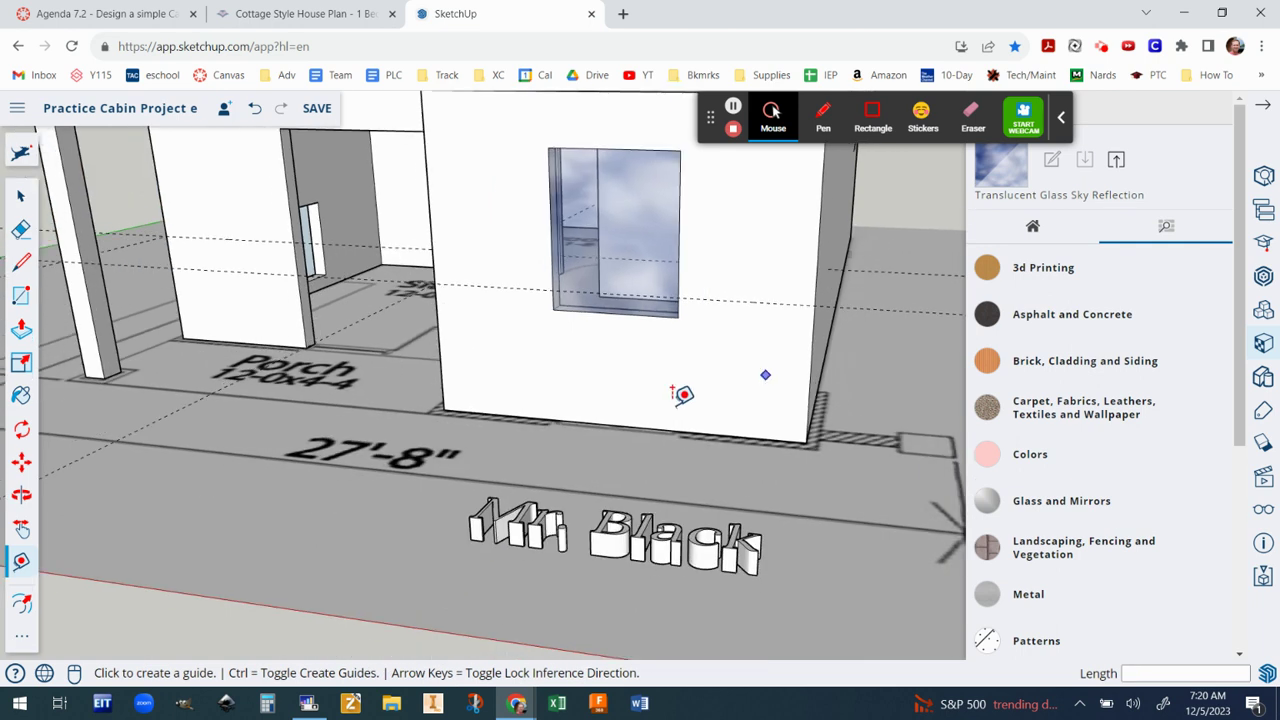
middle_drag(682, 394, 320, 394)
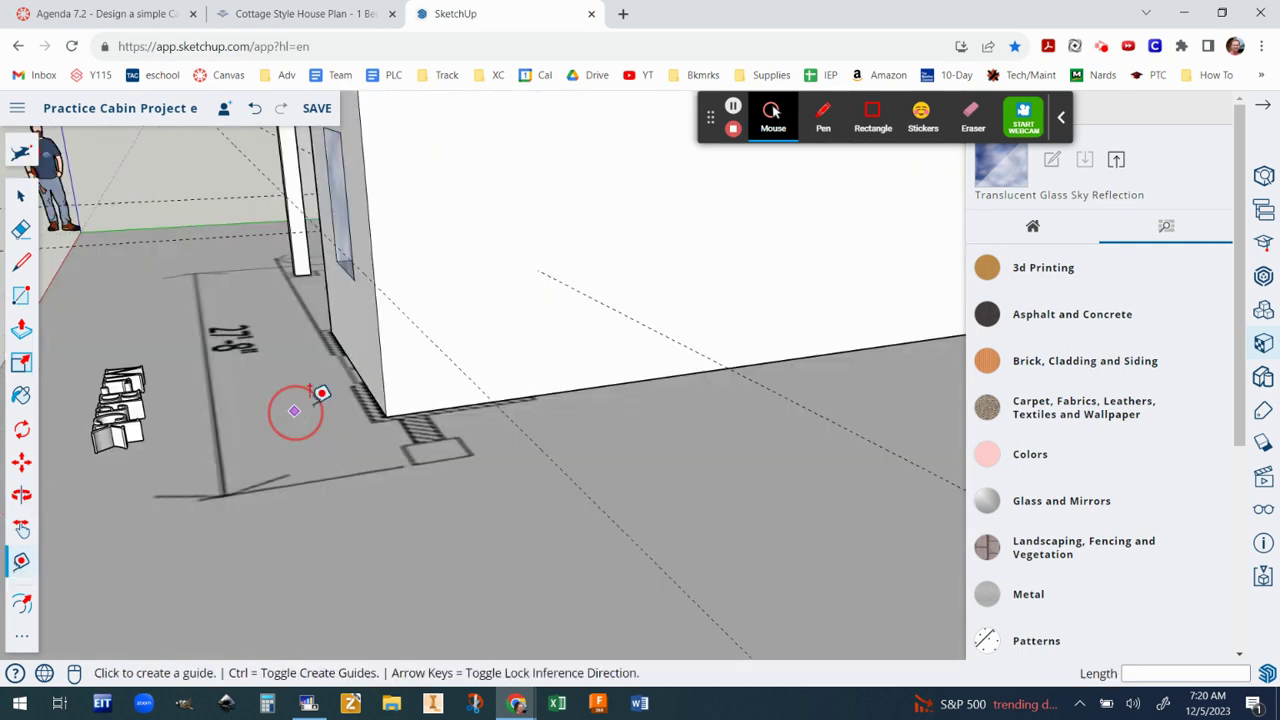
click(425, 410)
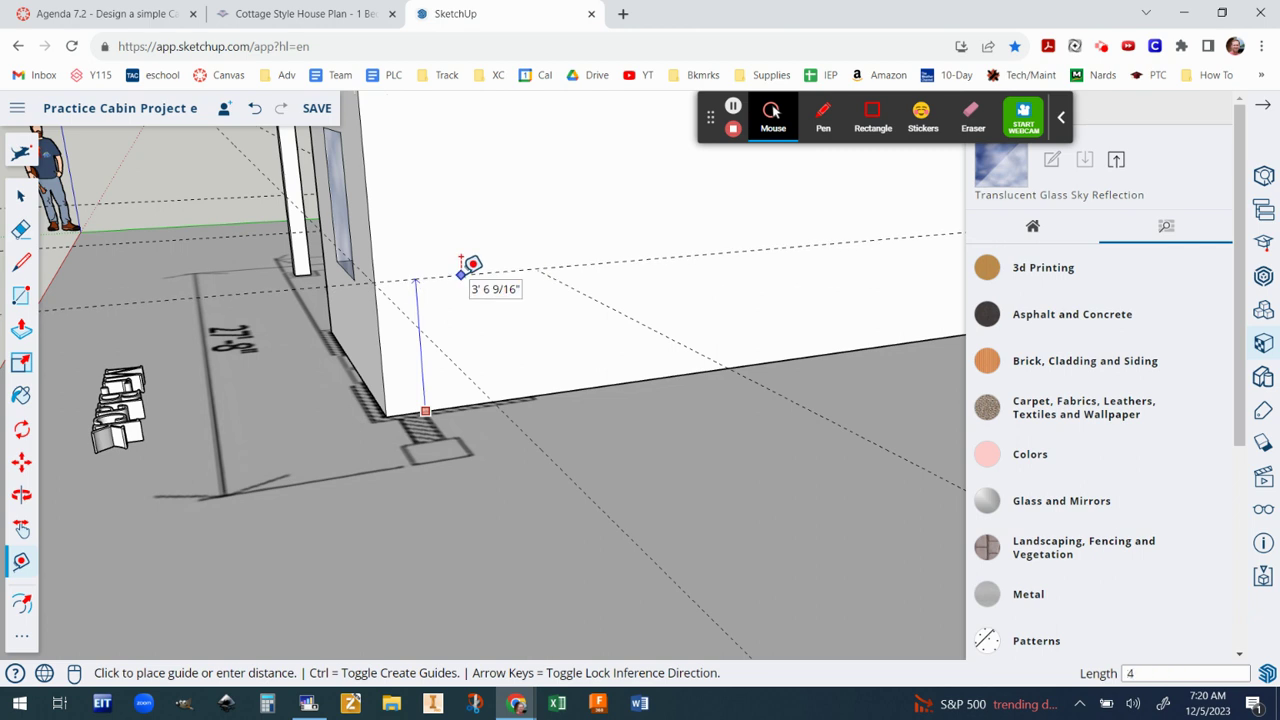
key(Return)
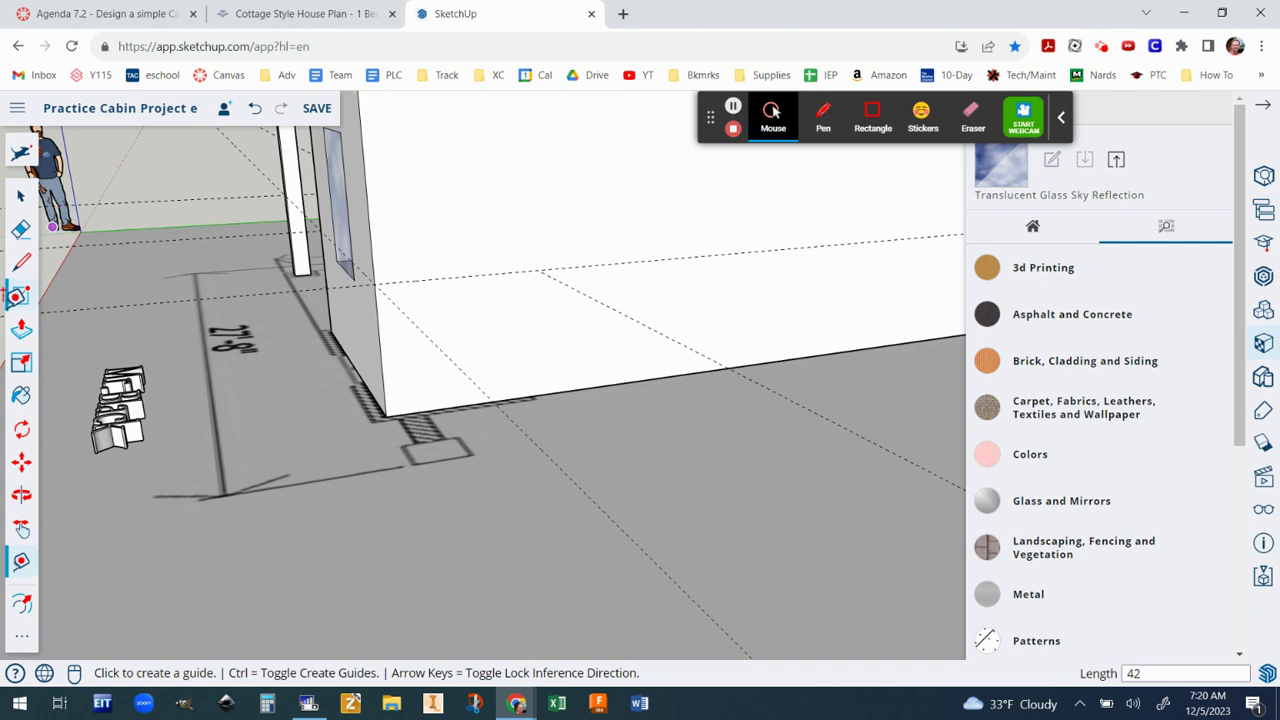
Step: Draw a vertical edge up to the 42-inch guide and a line along it to the corner
click(21, 265)
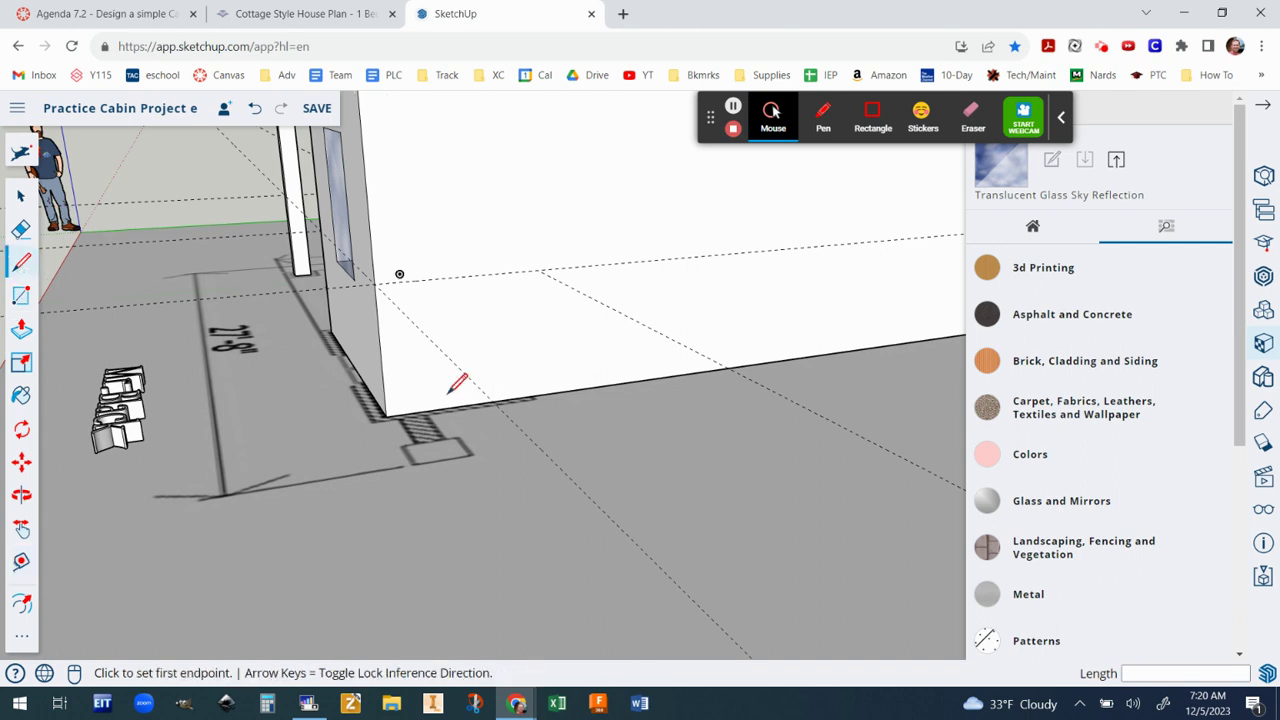
scroll(574, 402, up, 2)
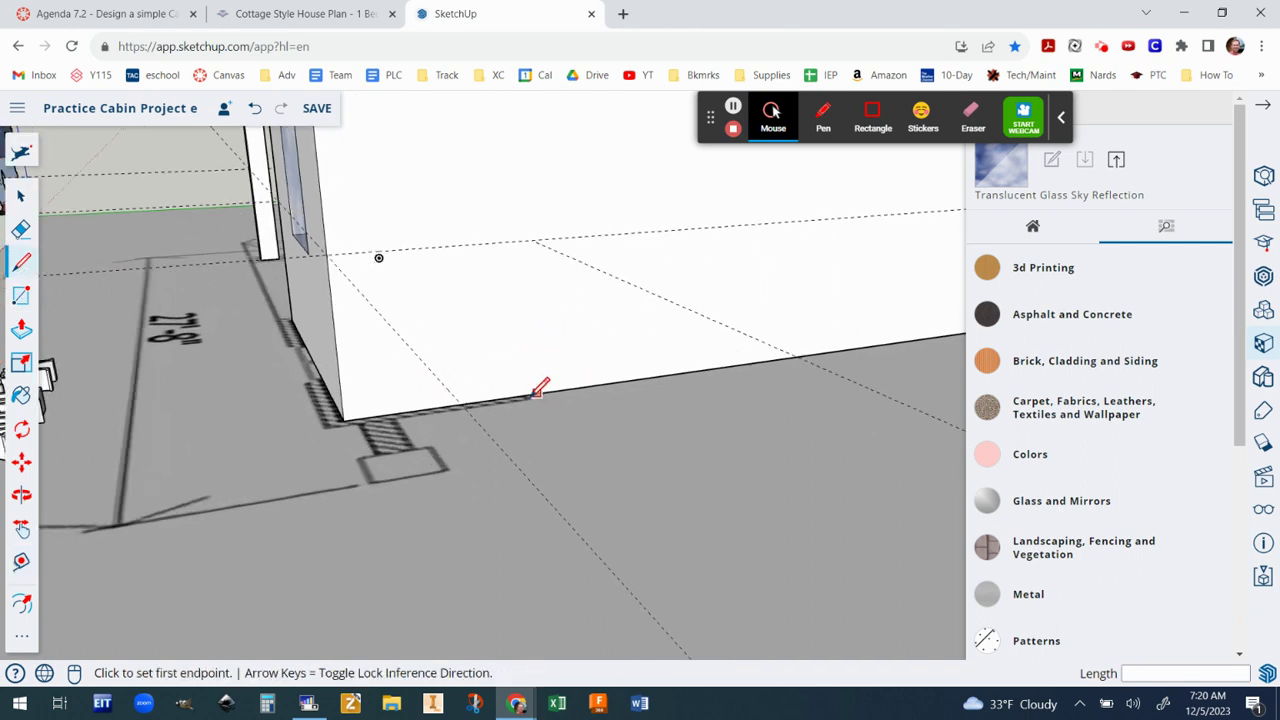
scroll(532, 395, up, 2)
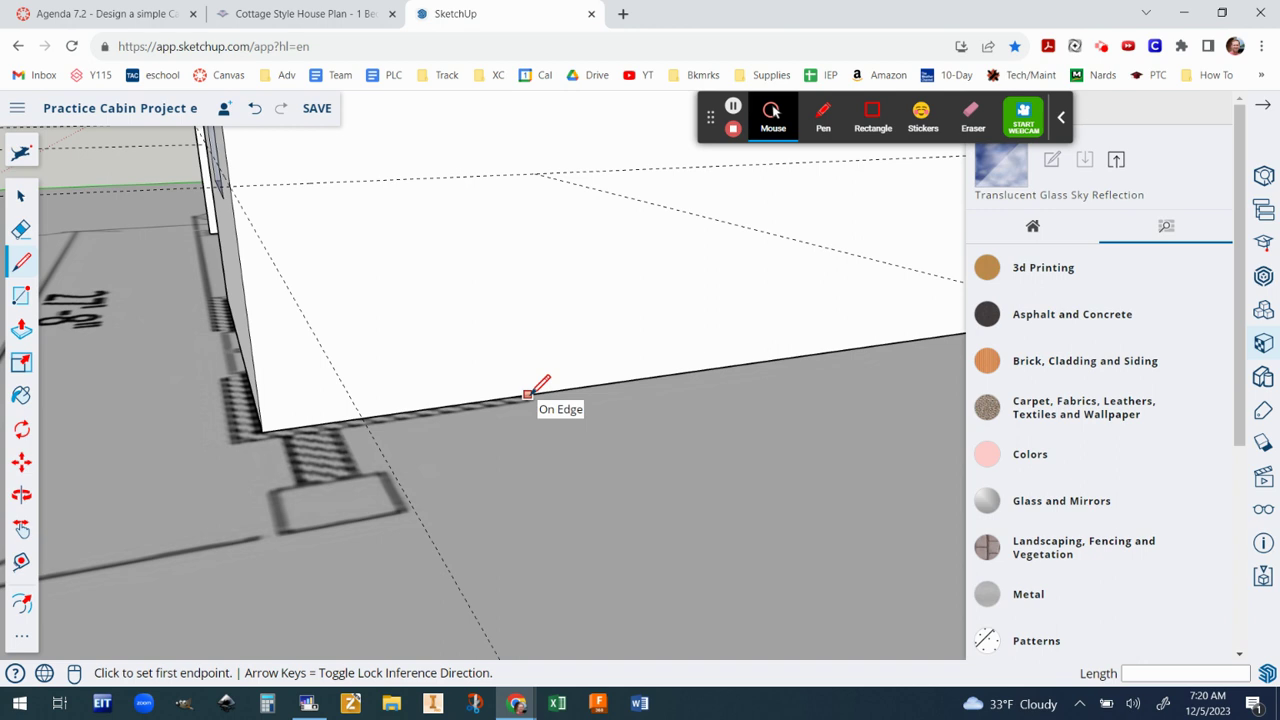
click(528, 394)
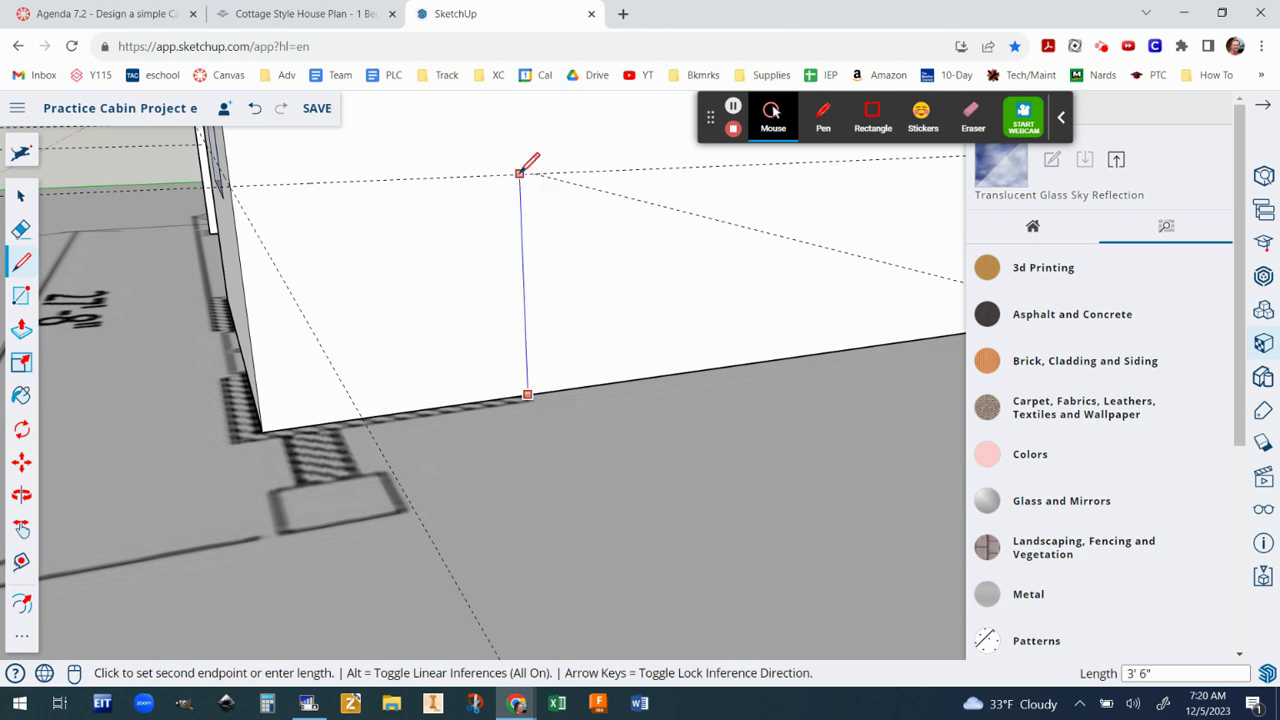
click(519, 173)
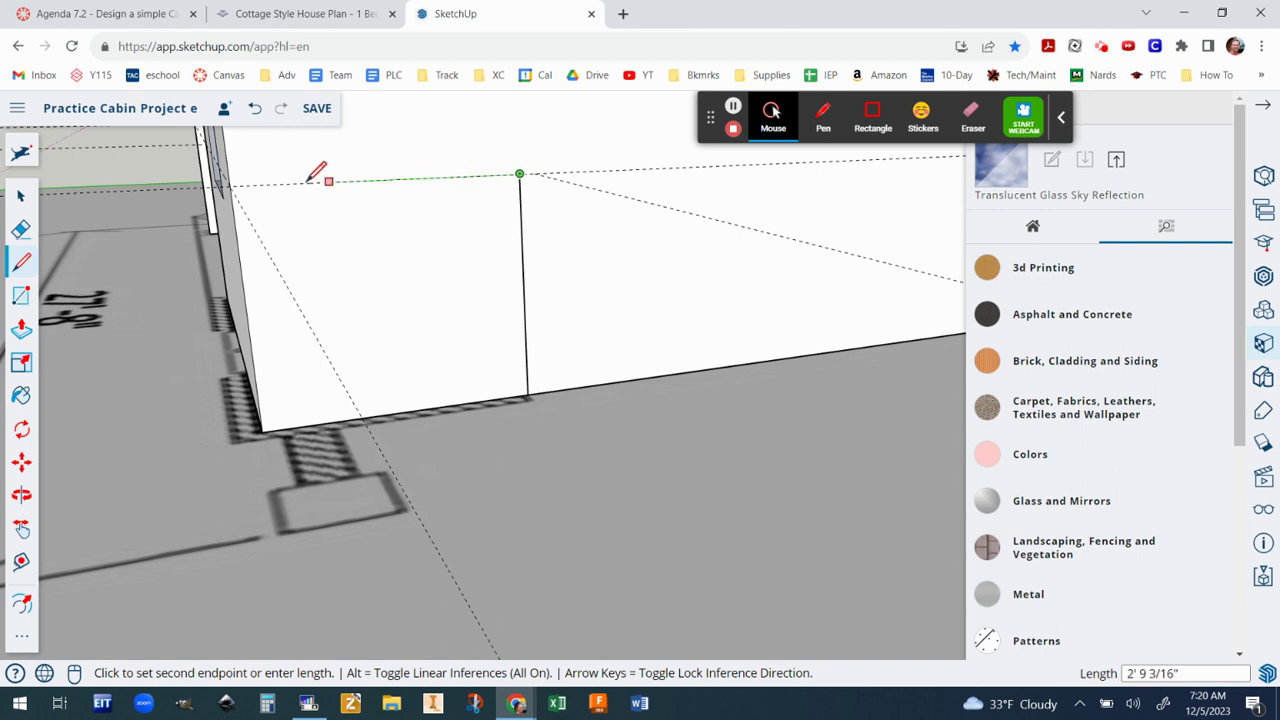
click(232, 183)
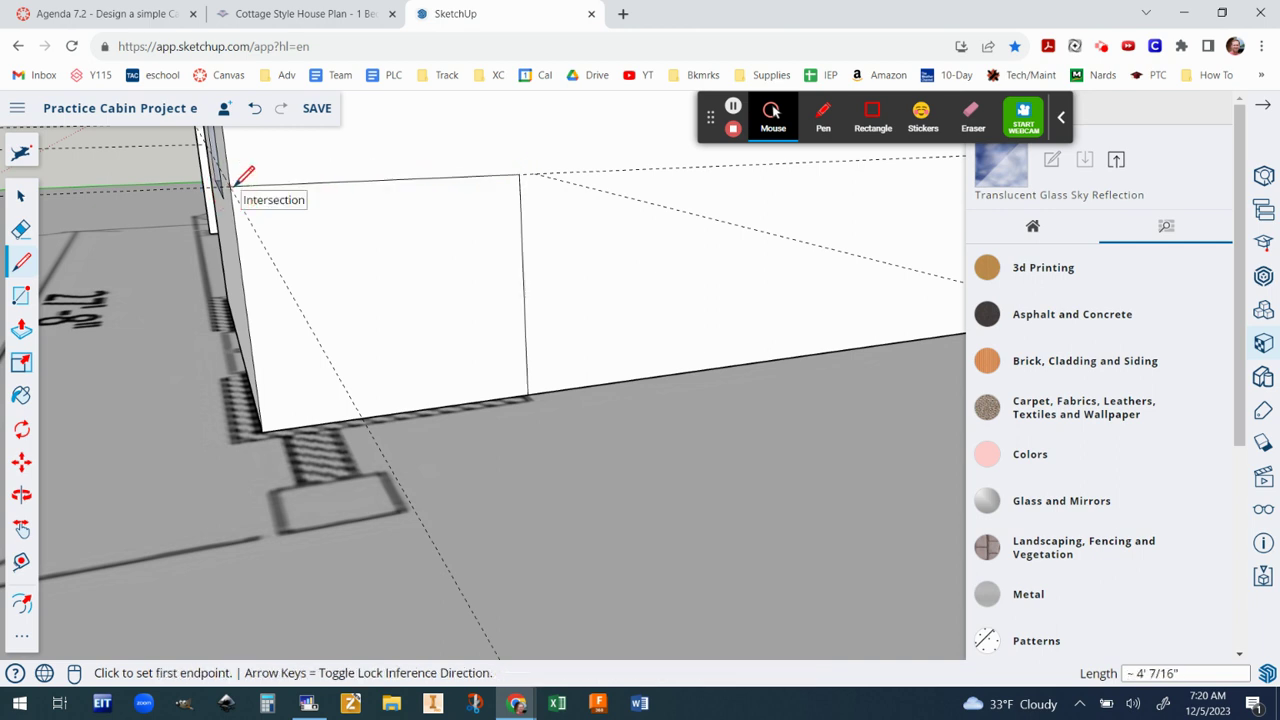
scroll(243, 177, down, 2)
Step: Draw guide-height lines on both sides of the window on the window wall
middle_drag(243, 177, 608, 262)
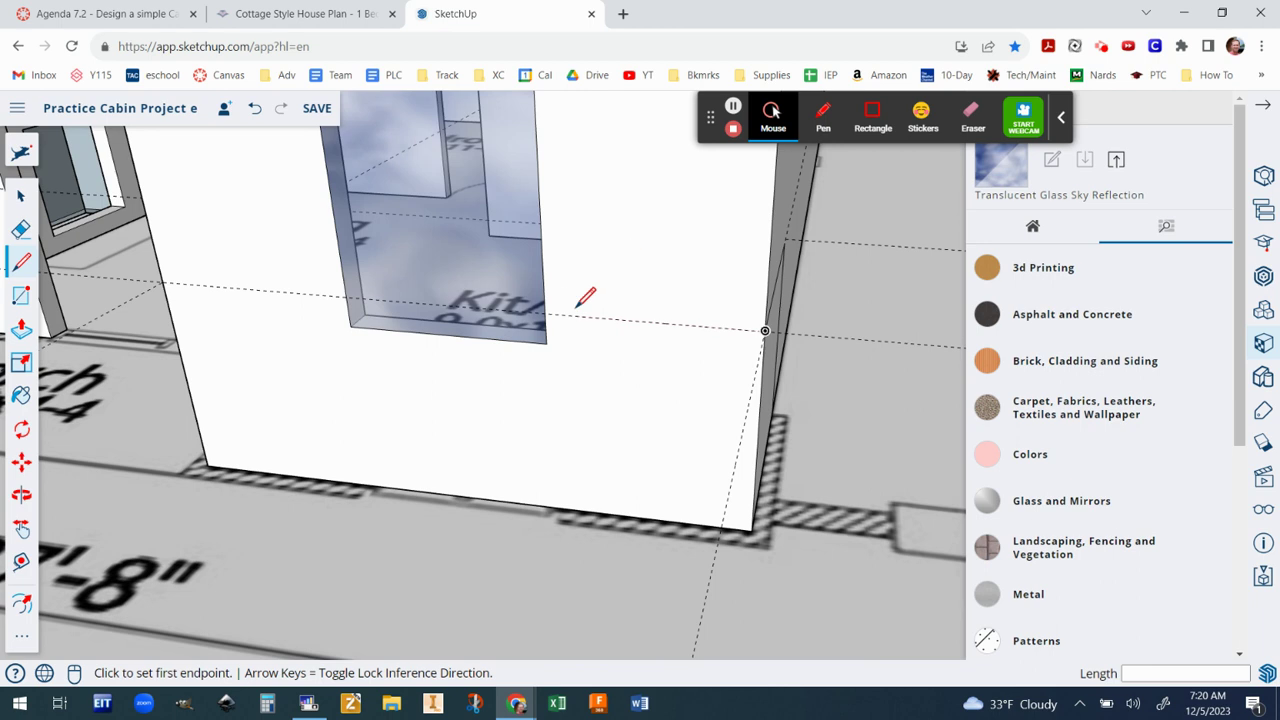
click(543, 312)
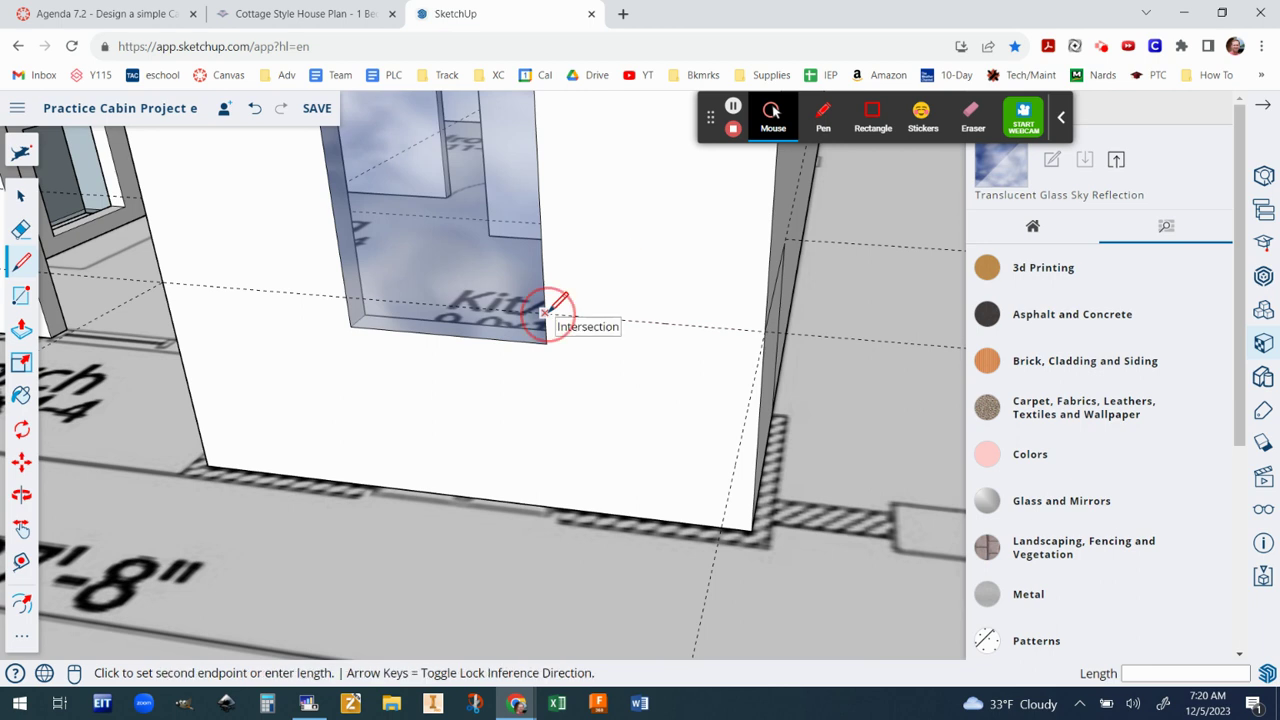
click(765, 330)
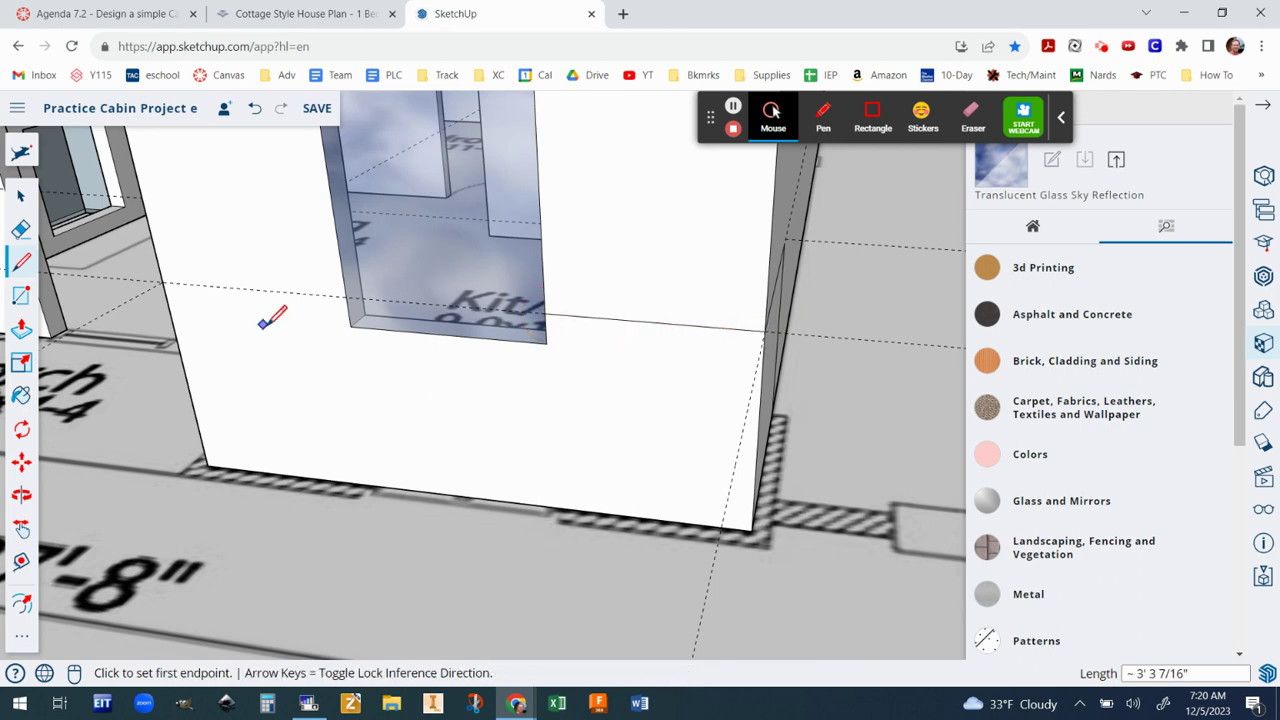
click(162, 281)
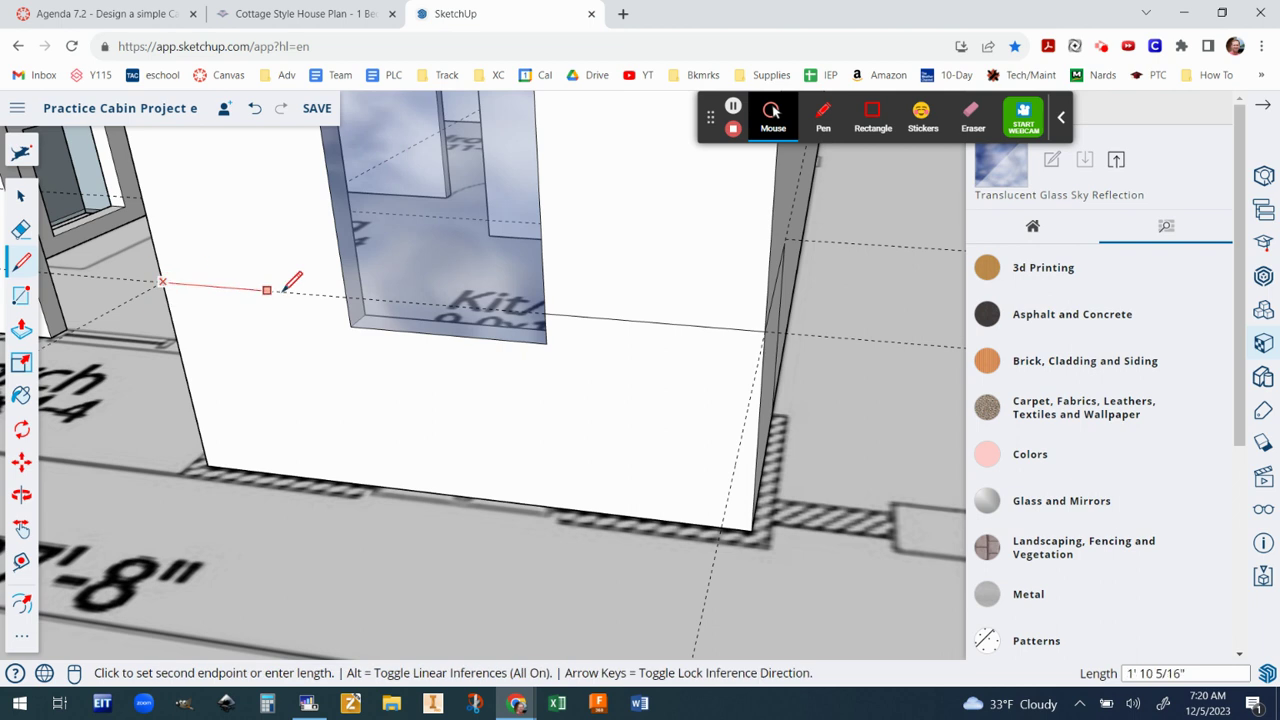
click(347, 296)
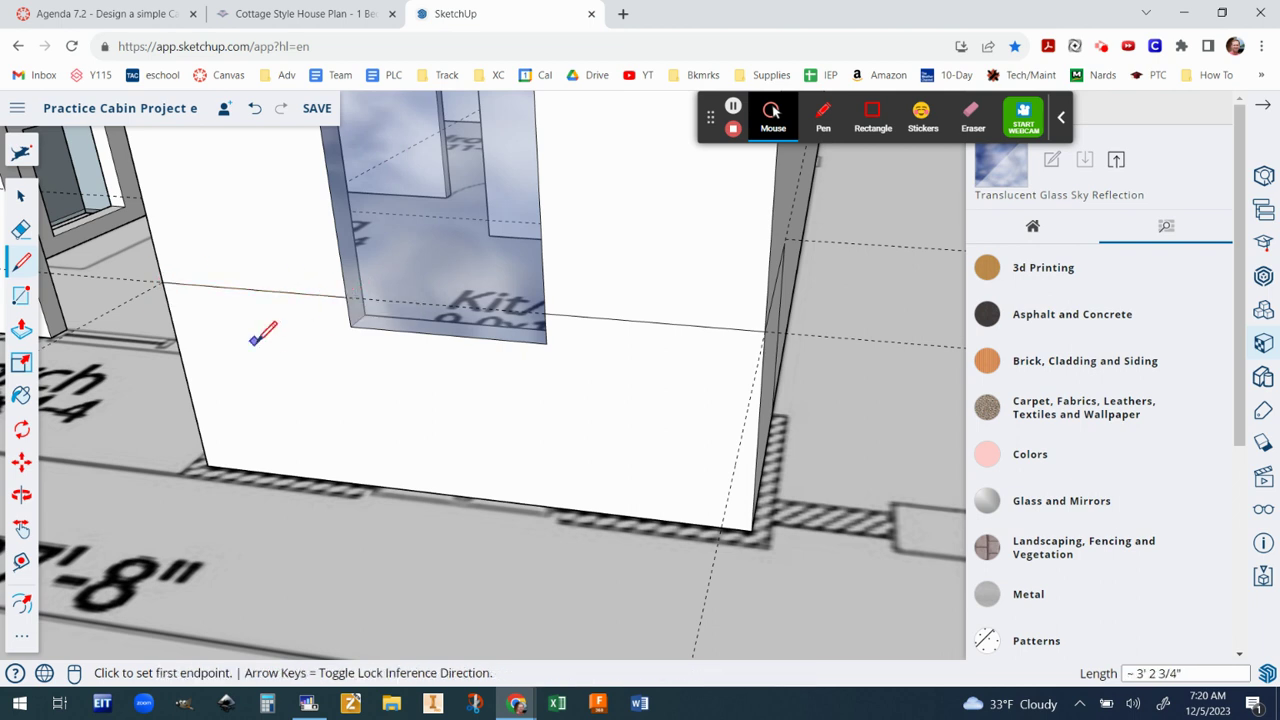
middle_drag(263, 331, 271, 331)
mouse_move(414, 356)
middle_down()
mouse_move(829, 349)
mouse_move(749, 343)
mouse_move(846, 366)
mouse_move(609, 417)
mouse_move(386, 415)
mouse_move(700, 429)
mouse_move(514, 466)
mouse_move(612, 293)
middle_up()
Step: Draw lines along the guide from the porch wall corner across the wall
key(l)
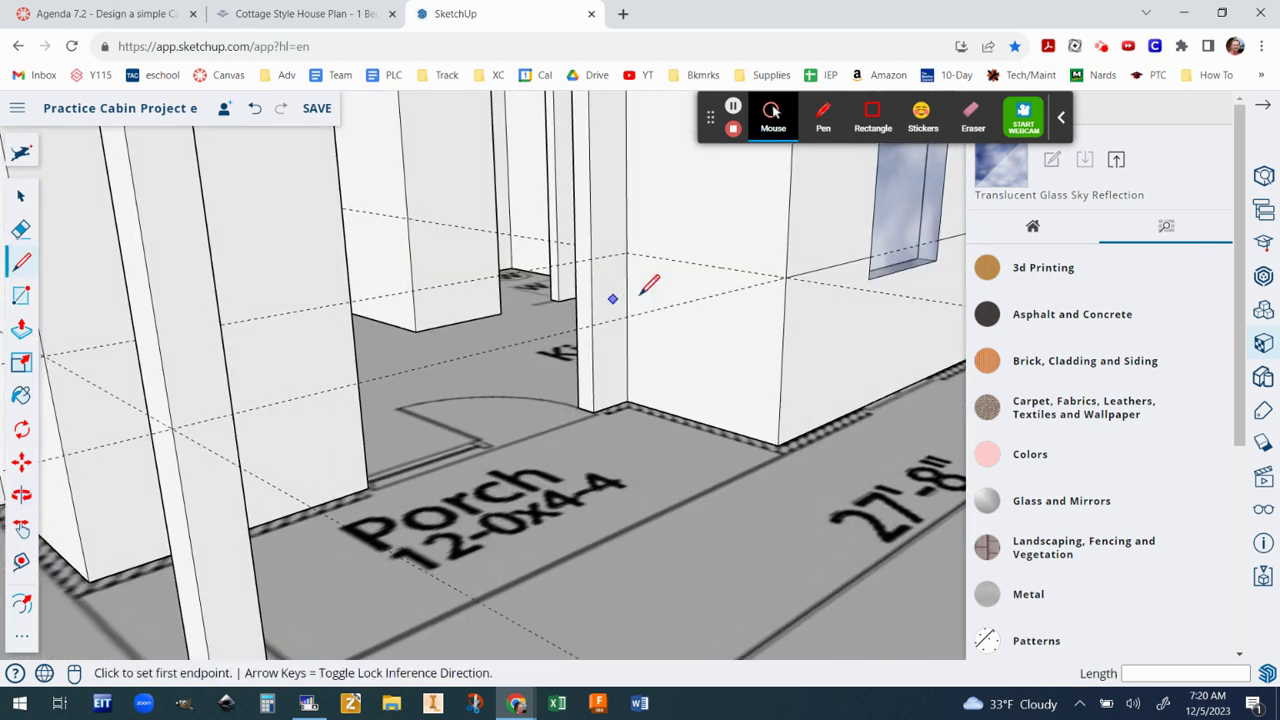
click(627, 251)
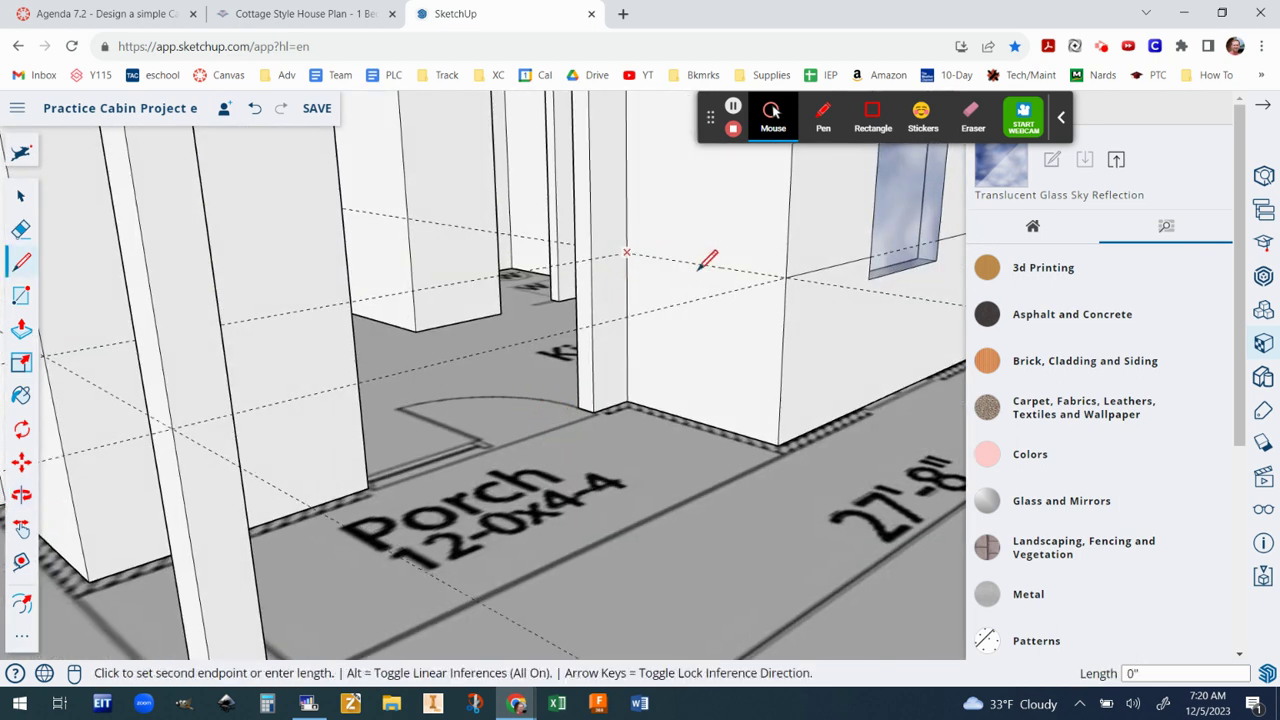
click(787, 276)
click(627, 251)
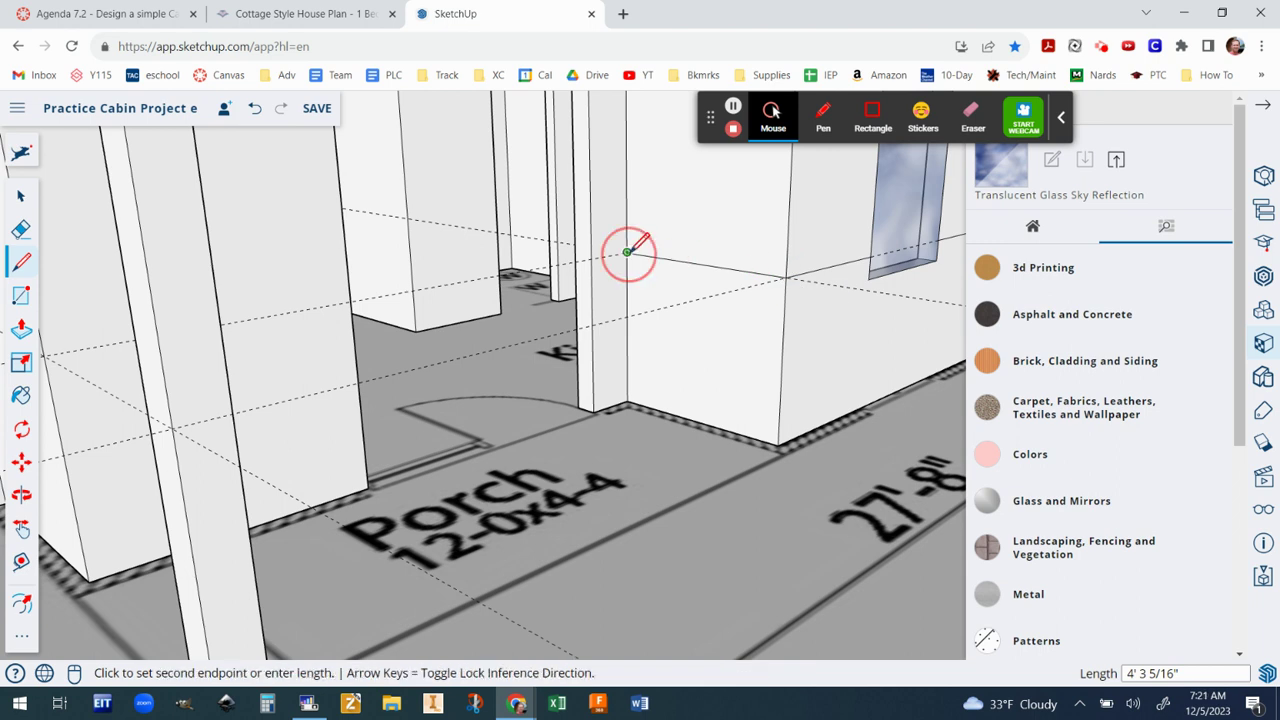
click(600, 255)
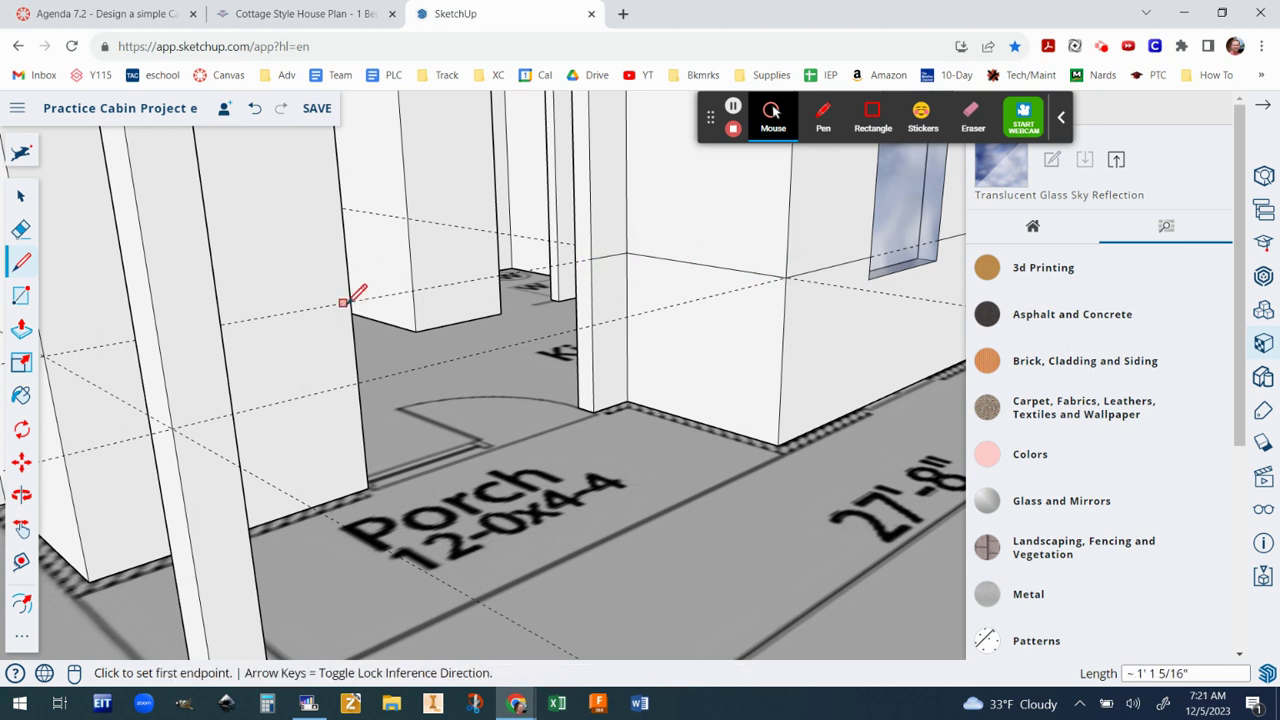
scroll(343, 302, down, 5)
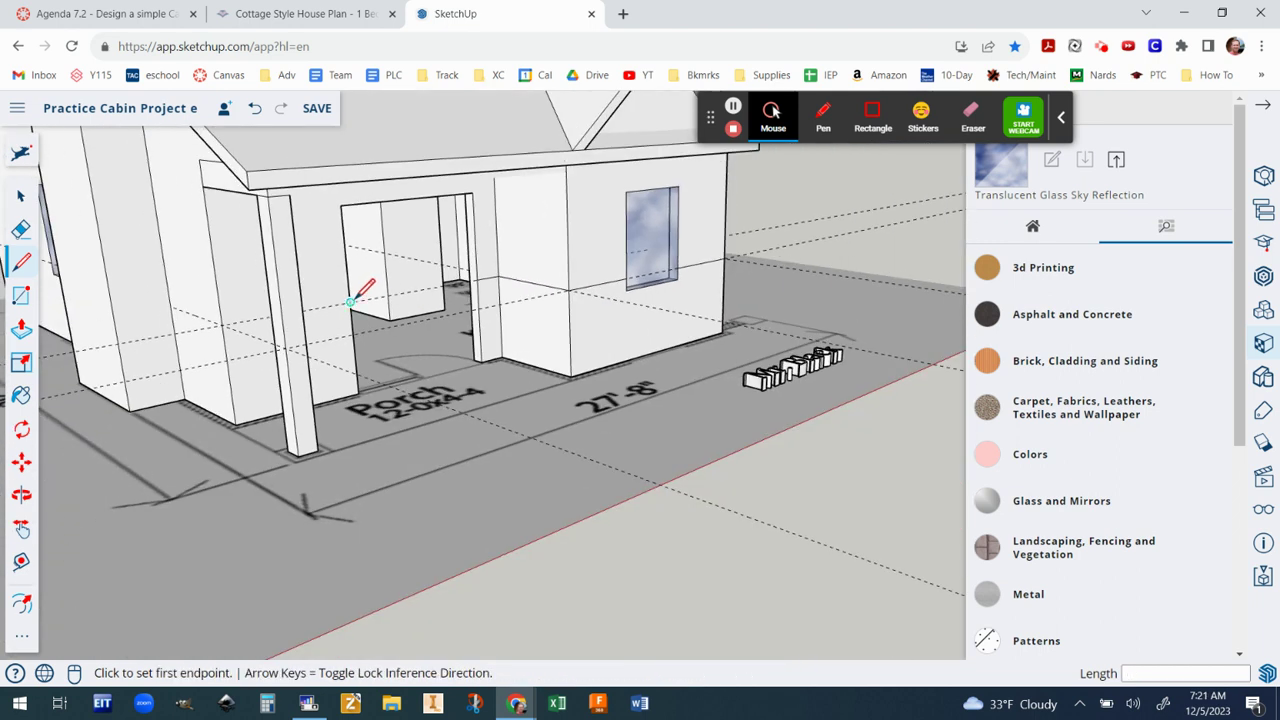
Step: Start a line on the porch wall guide, cancel it, and orbit the porch corner
drag(350, 301, 212, 322)
scroll(258, 356, down, 2)
scroll(223, 427, up, 3)
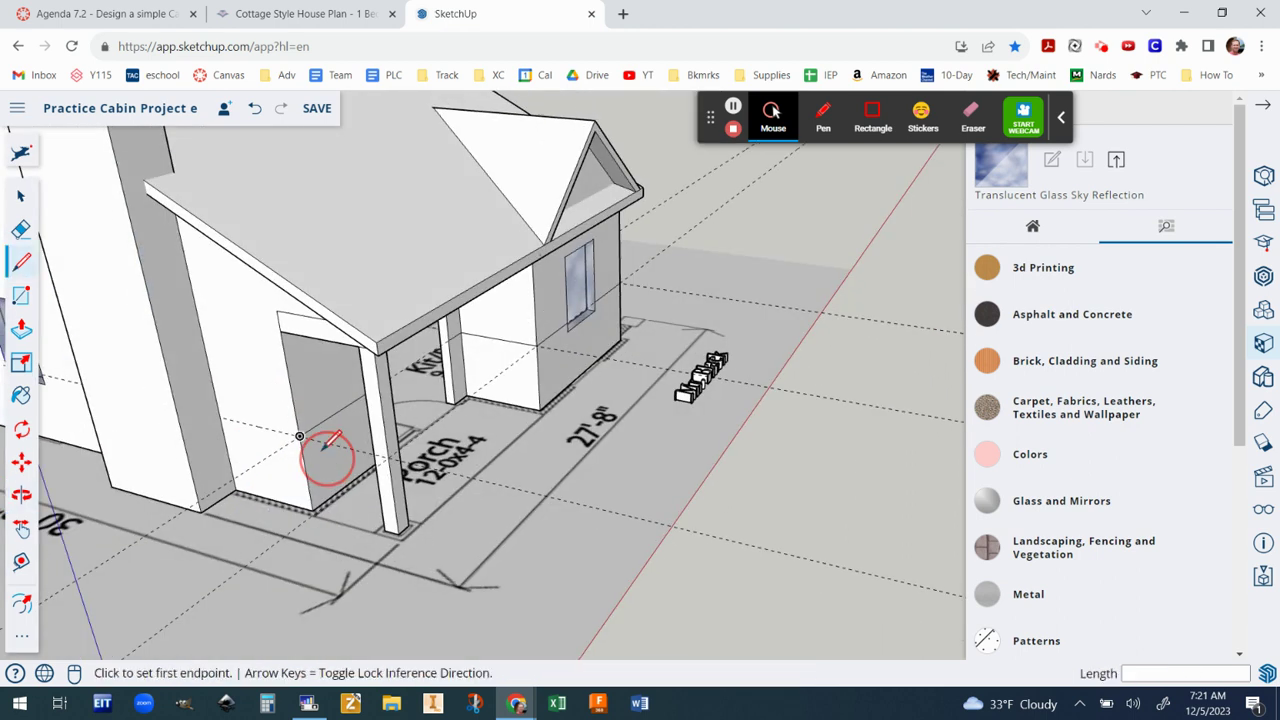
scroll(329, 429, up, 3)
click(275, 428)
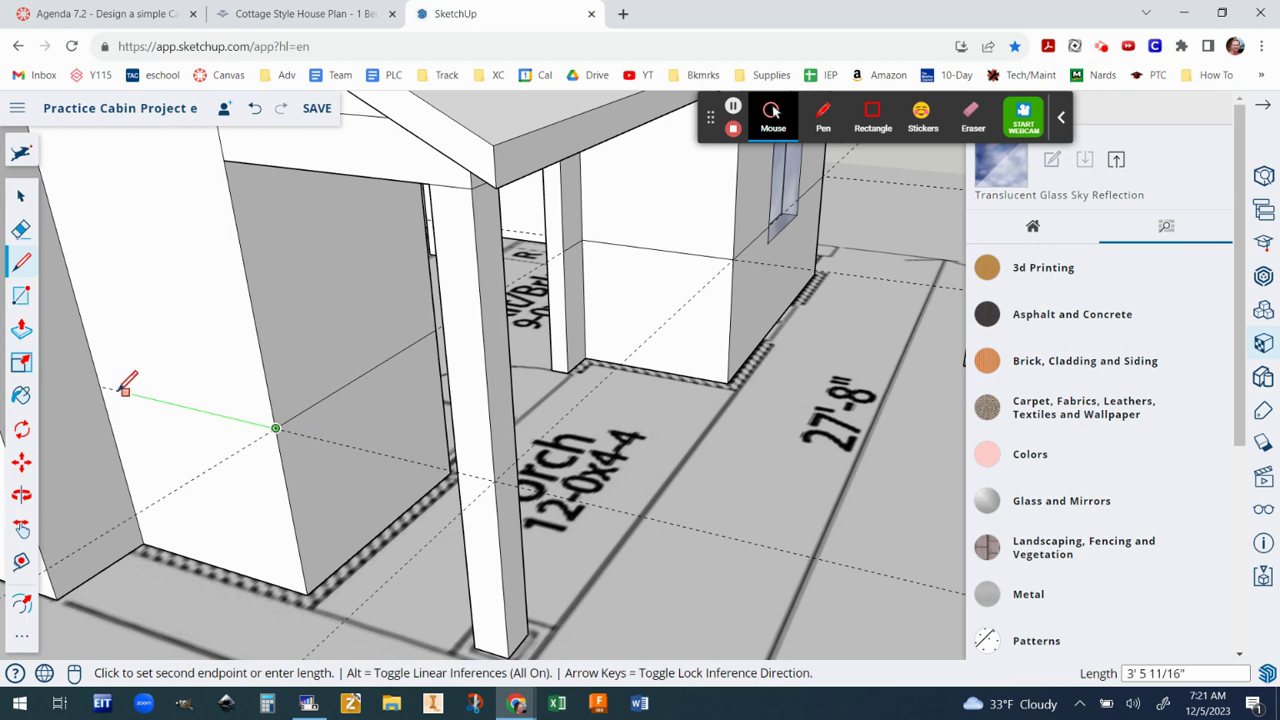
key(Escape)
scroll(110, 380, down, 4)
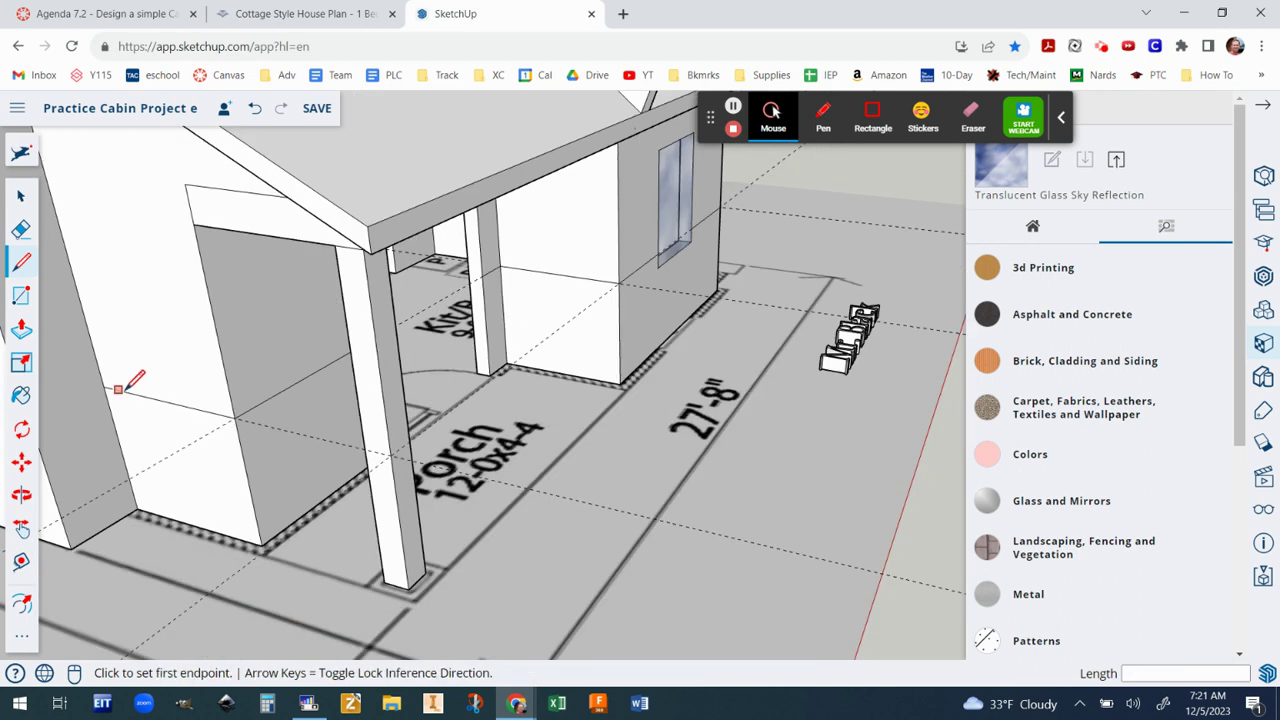
scroll(264, 428, up, 2)
middle_drag(290, 410, 343, 294)
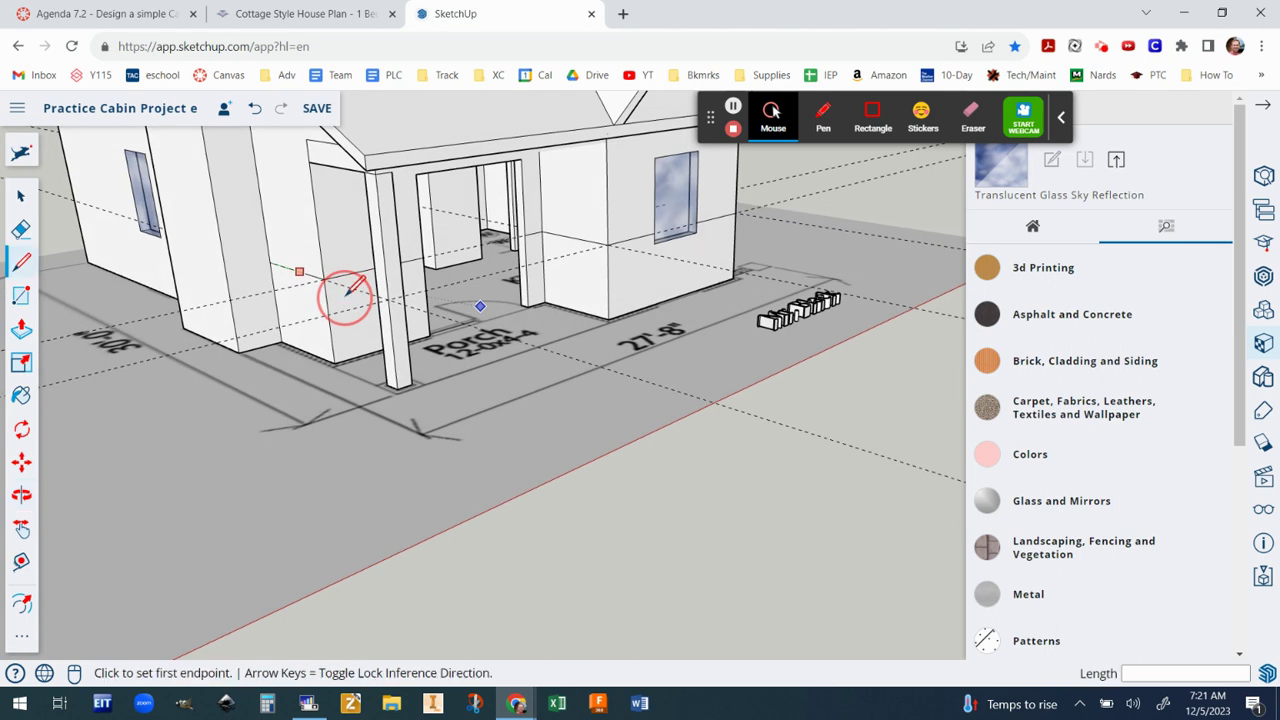
Step: Use Delete all guides in the Display panel to remove every 42-inch guide
click(1263, 511)
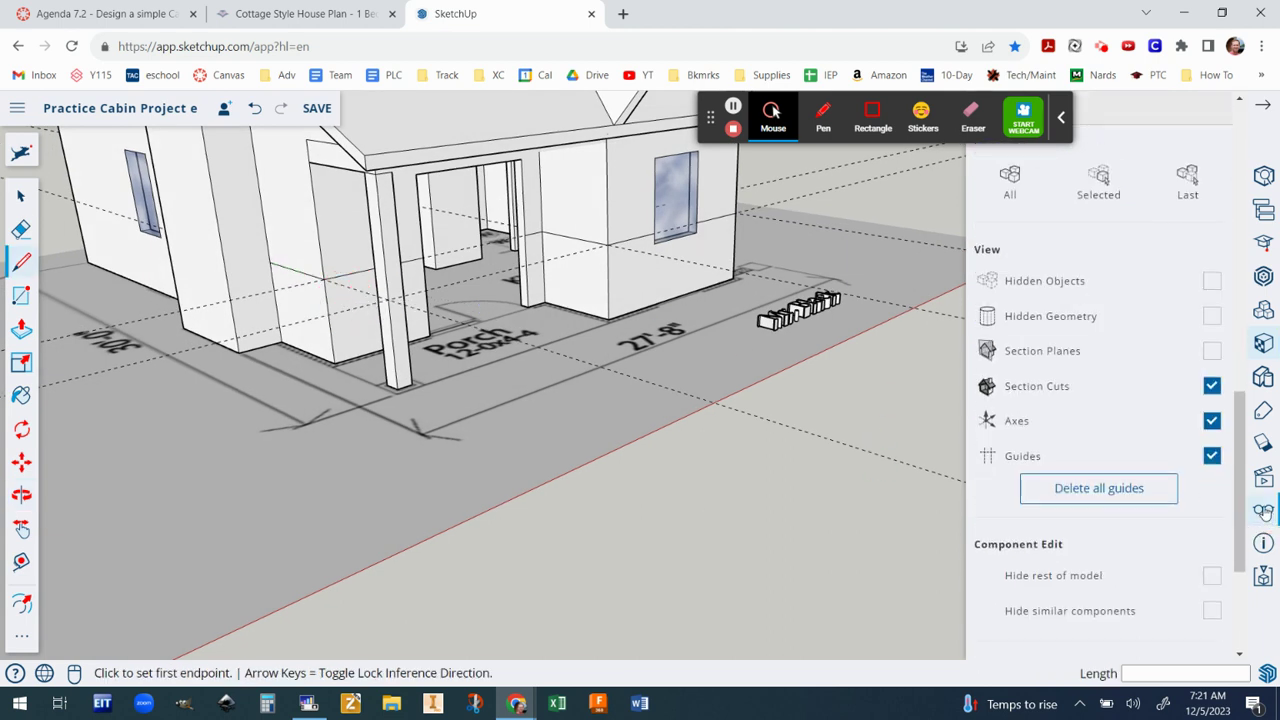
click(1095, 494)
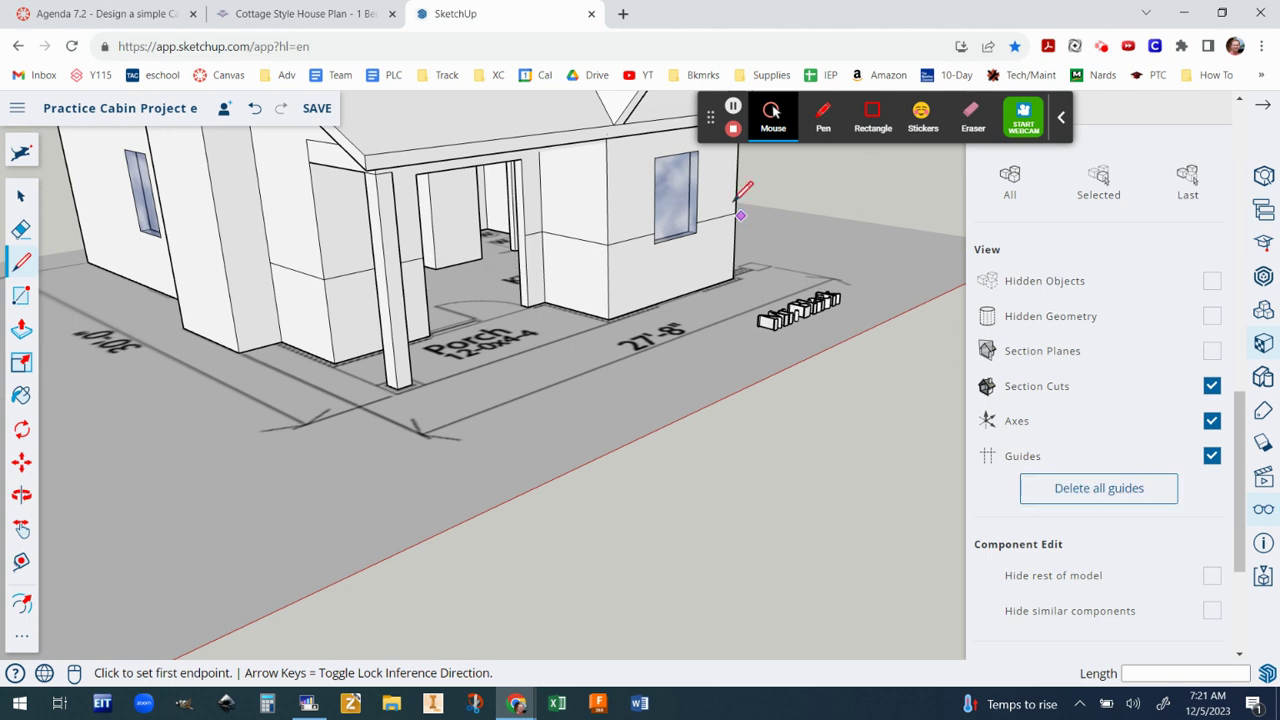
scroll(600, 371, down, 1)
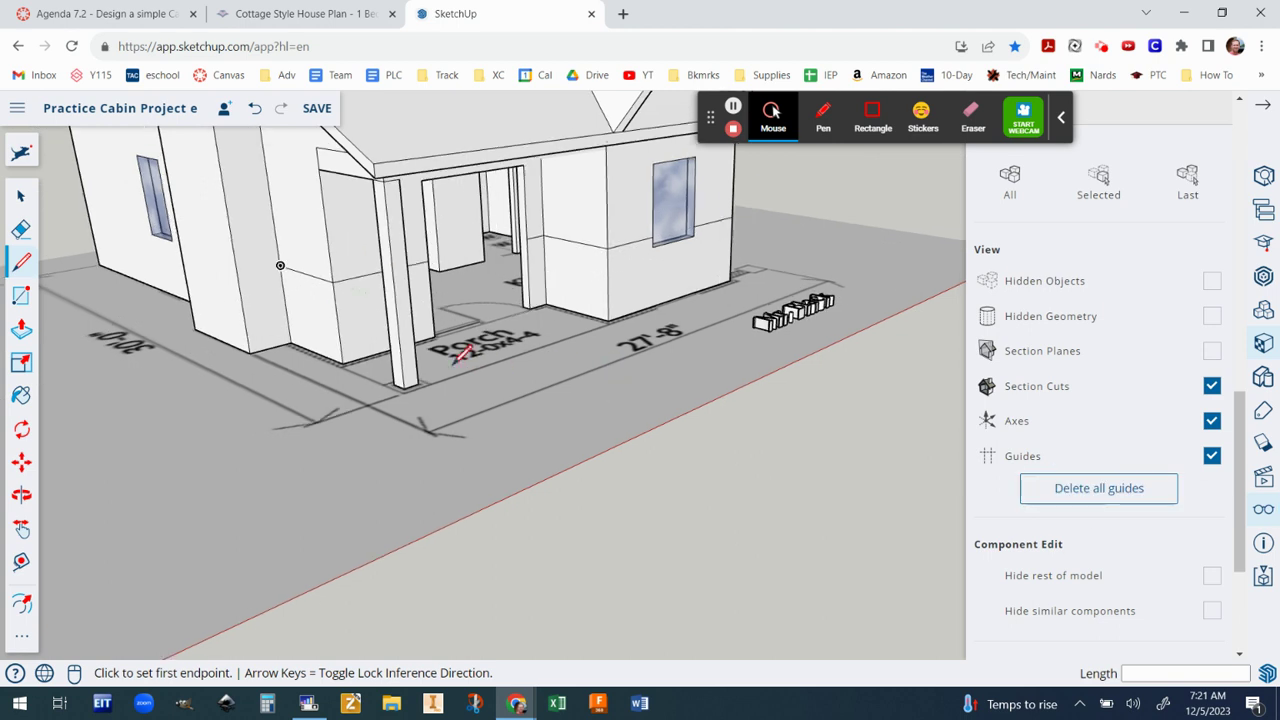
Step: Push/Pull the lower side wall panel out 2 inches
click(22, 330)
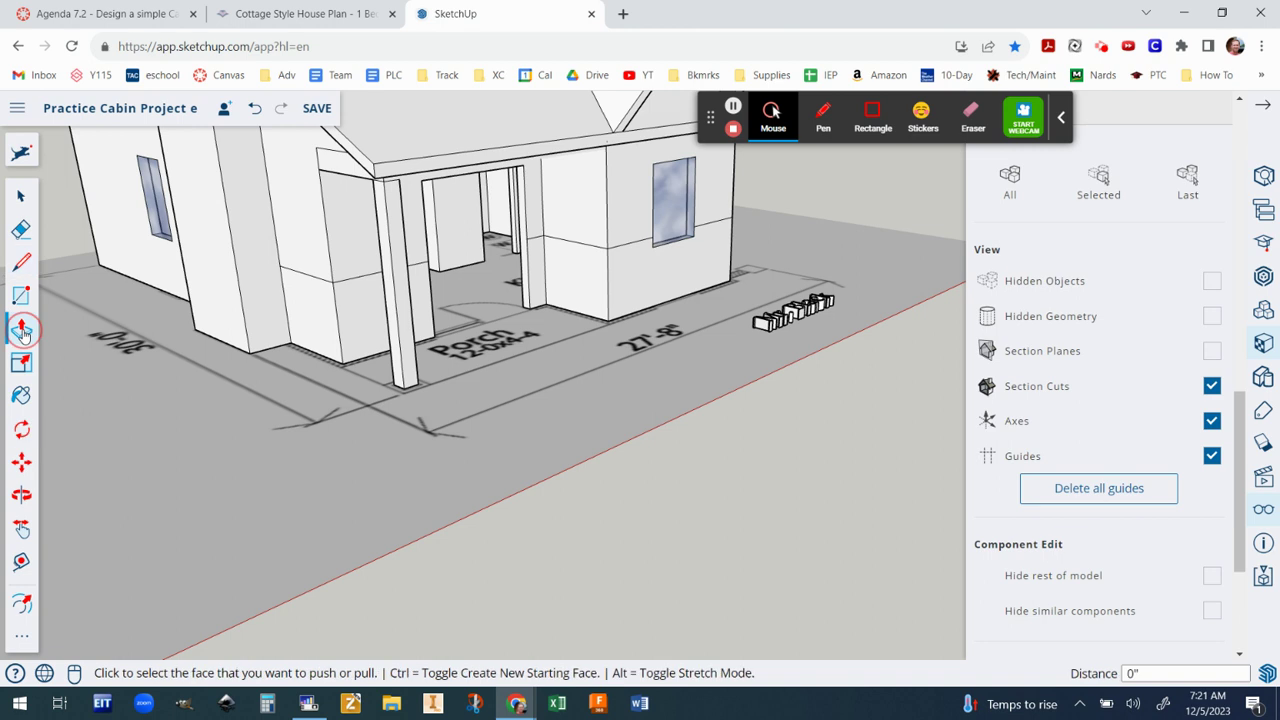
click(306, 318)
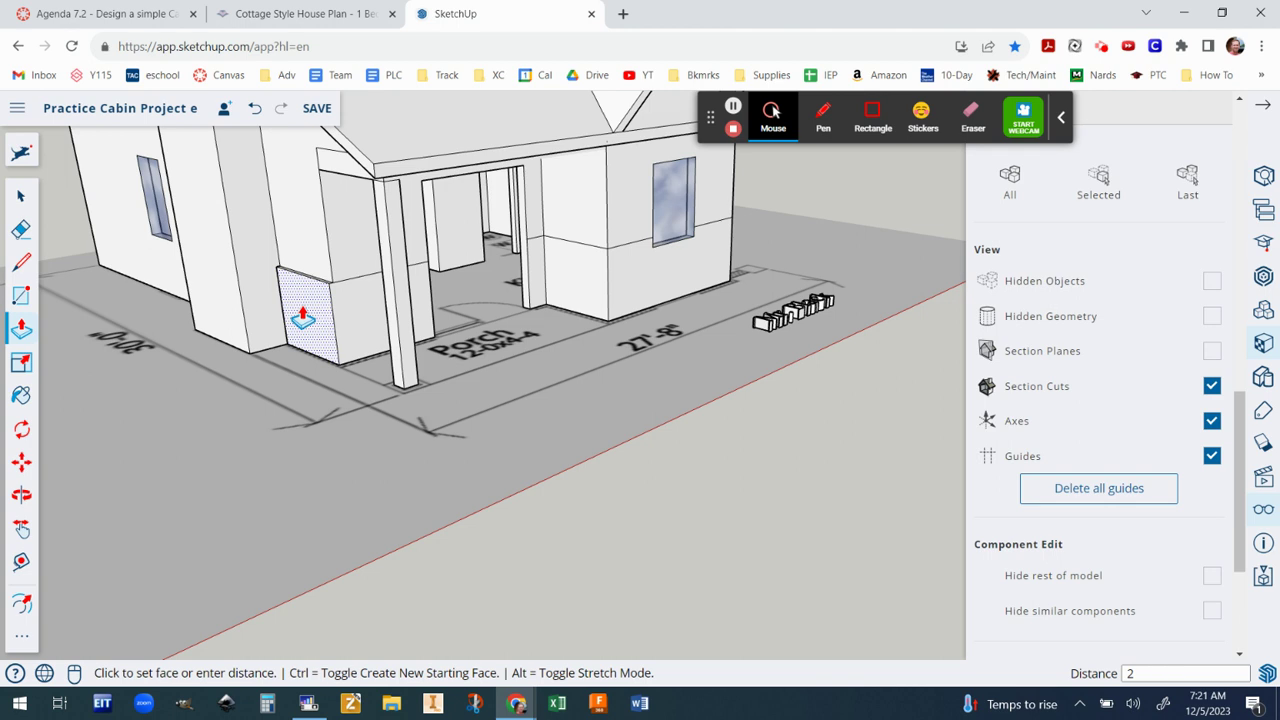
key(Return)
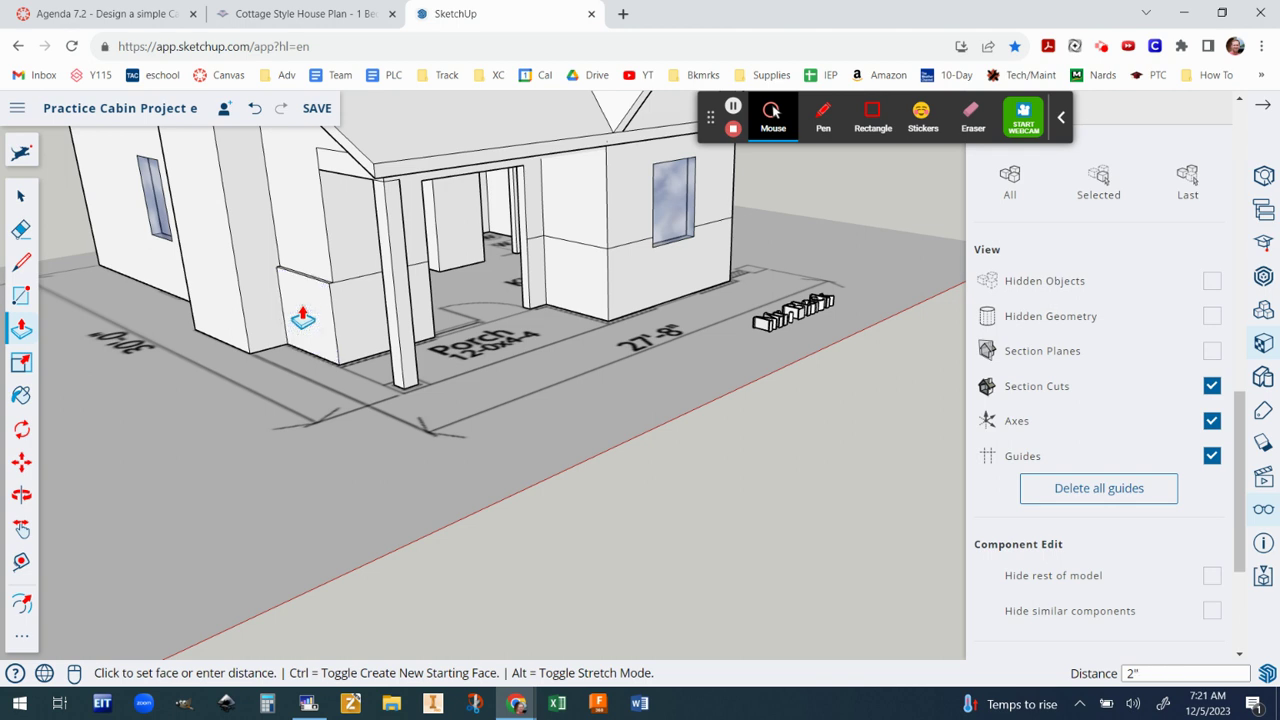
click(352, 316)
scroll(540, 285, up, 3)
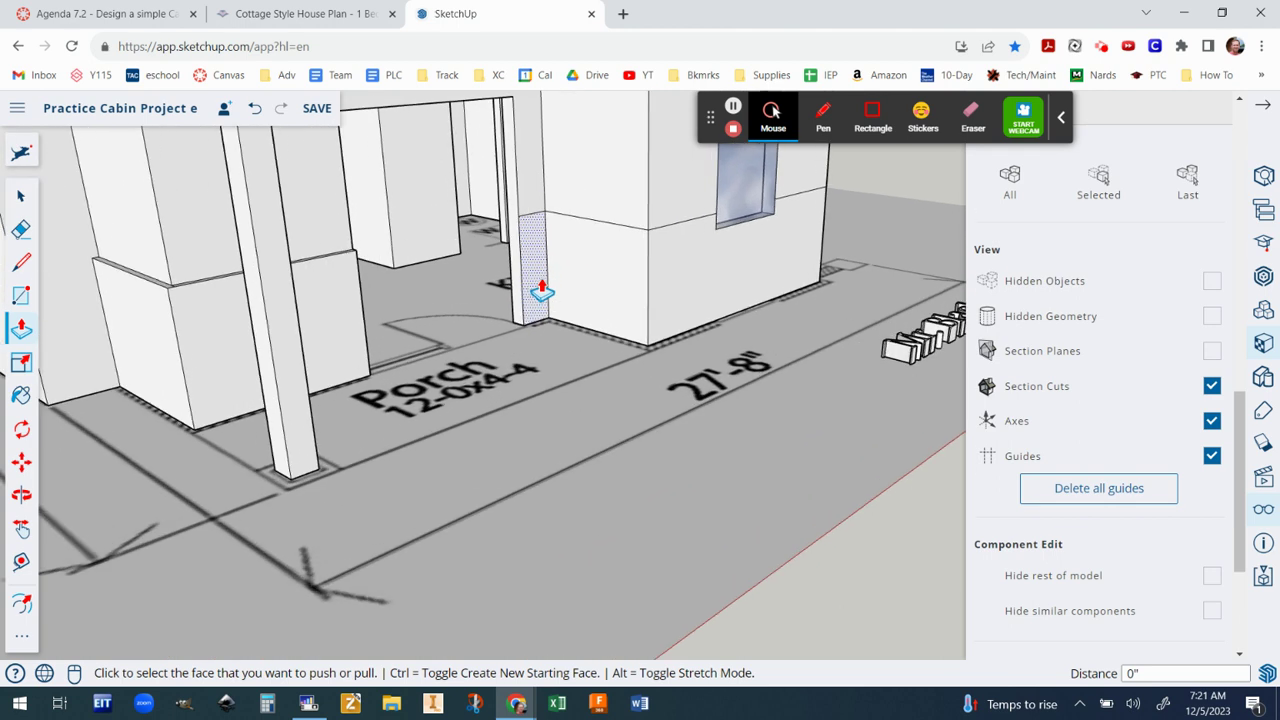
Step: Repeat the 2-inch push on the larger lower wall panel and the lower corner panel
click(583, 286)
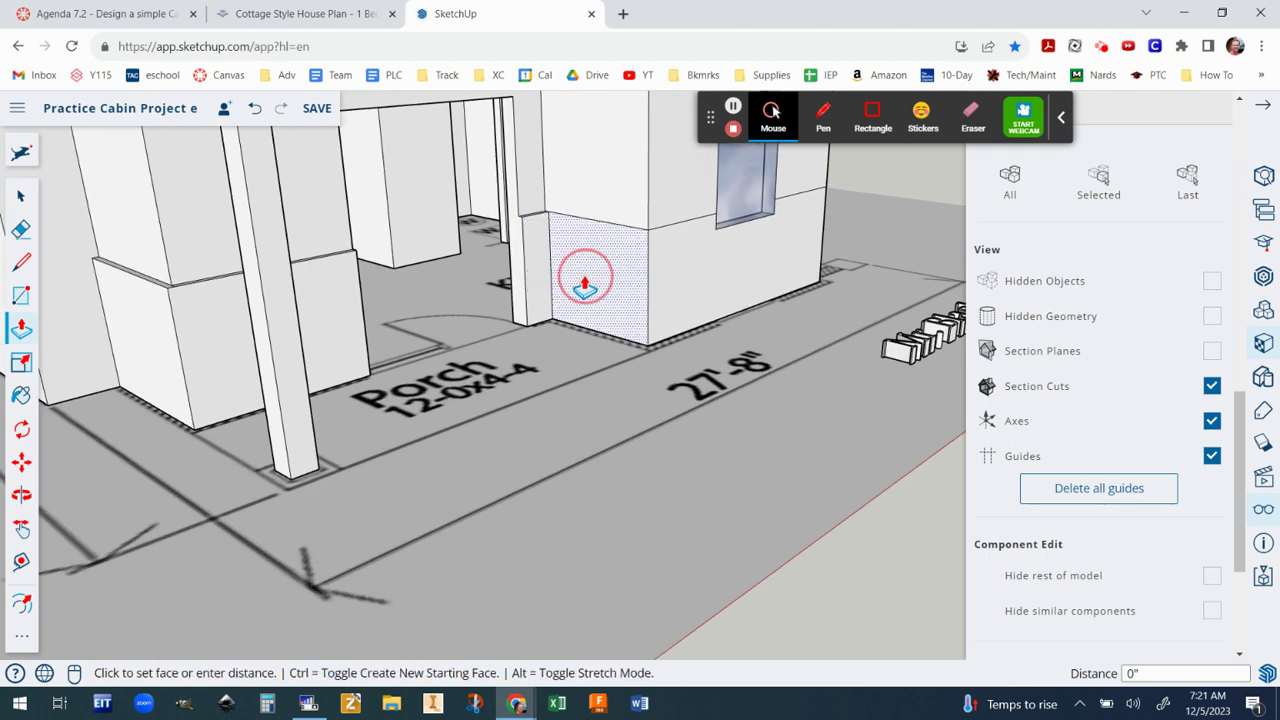
click(585, 289)
scroll(614, 277, down, 3)
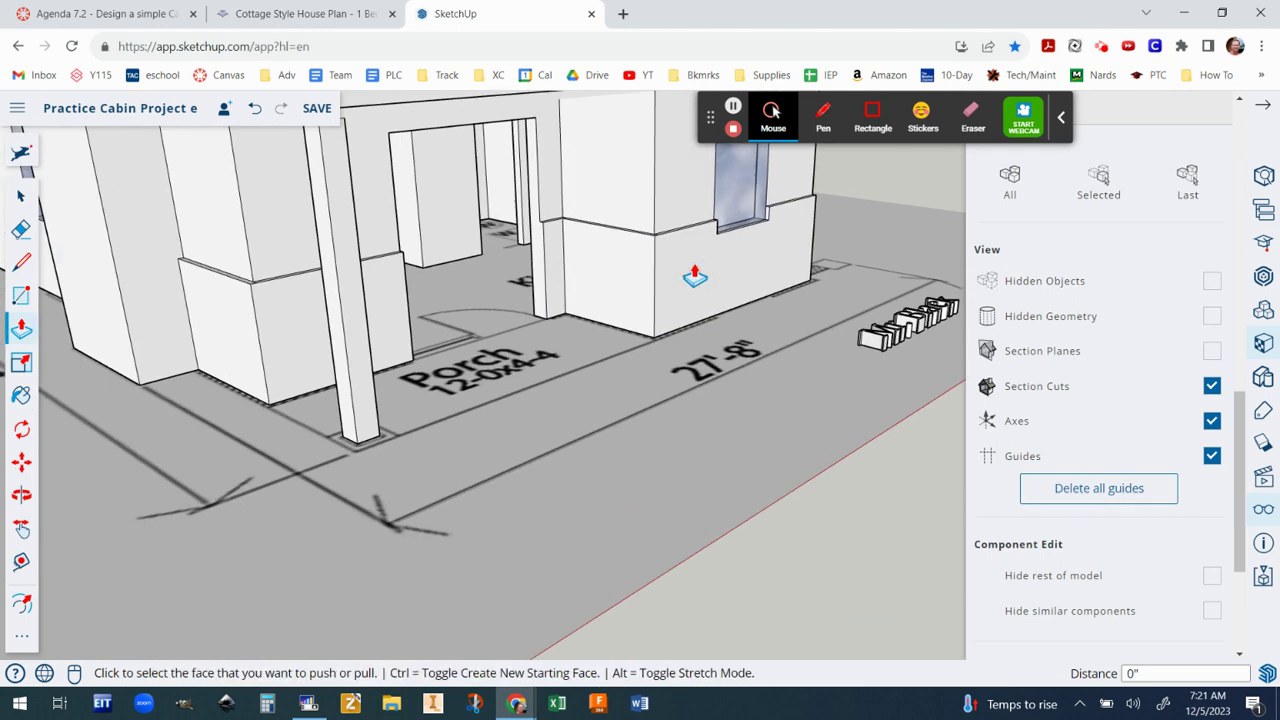
middle_drag(793, 268, 51, 323)
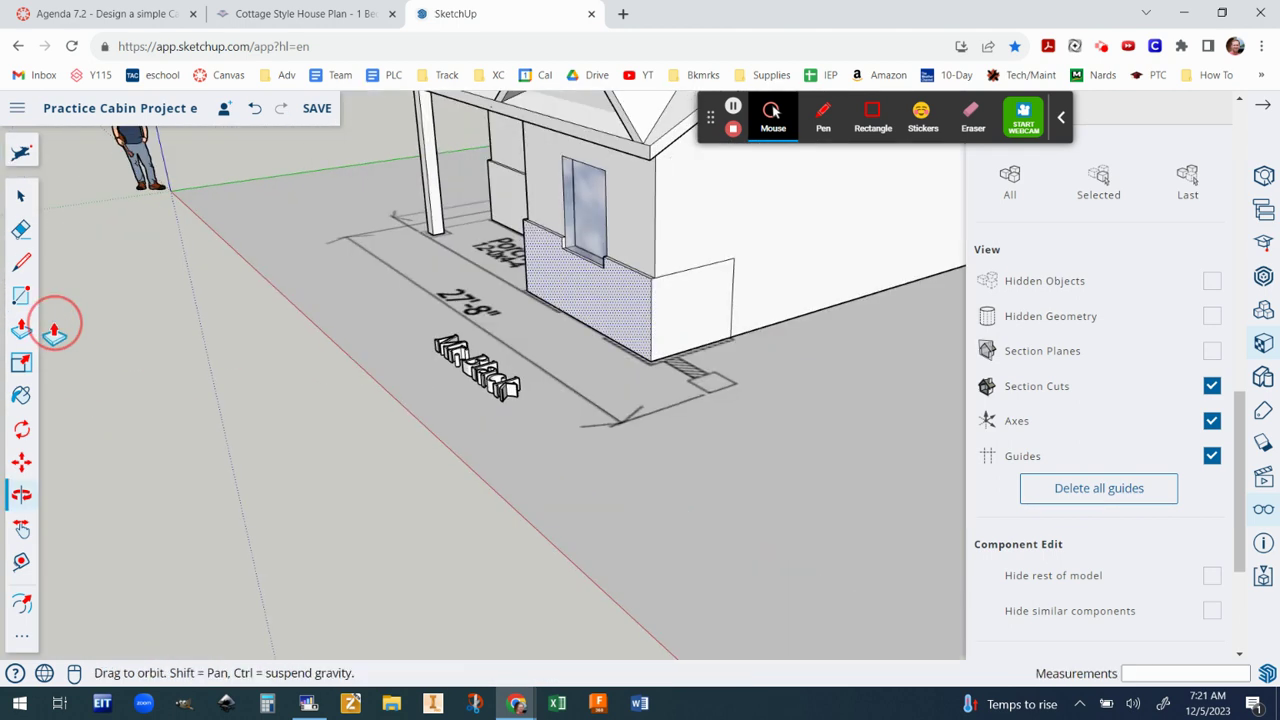
click(700, 316)
click(700, 316)
scroll(698, 300, up, 3)
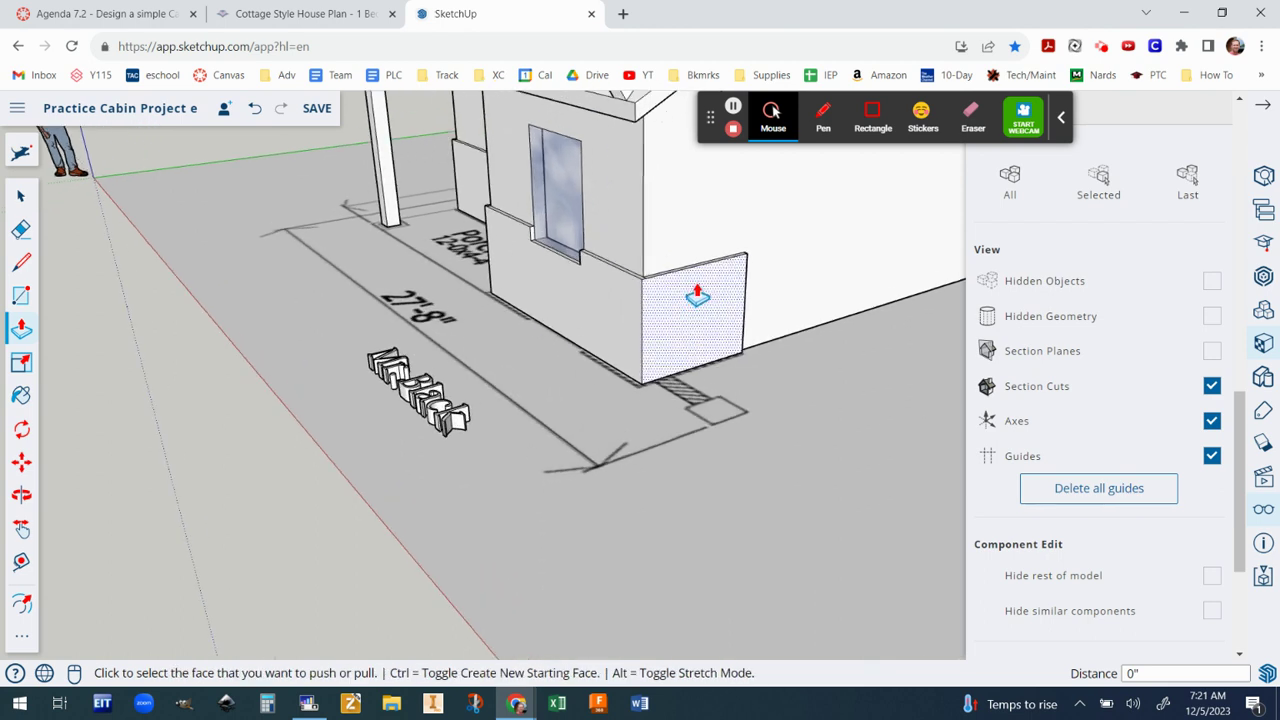
scroll(698, 296, up, 5)
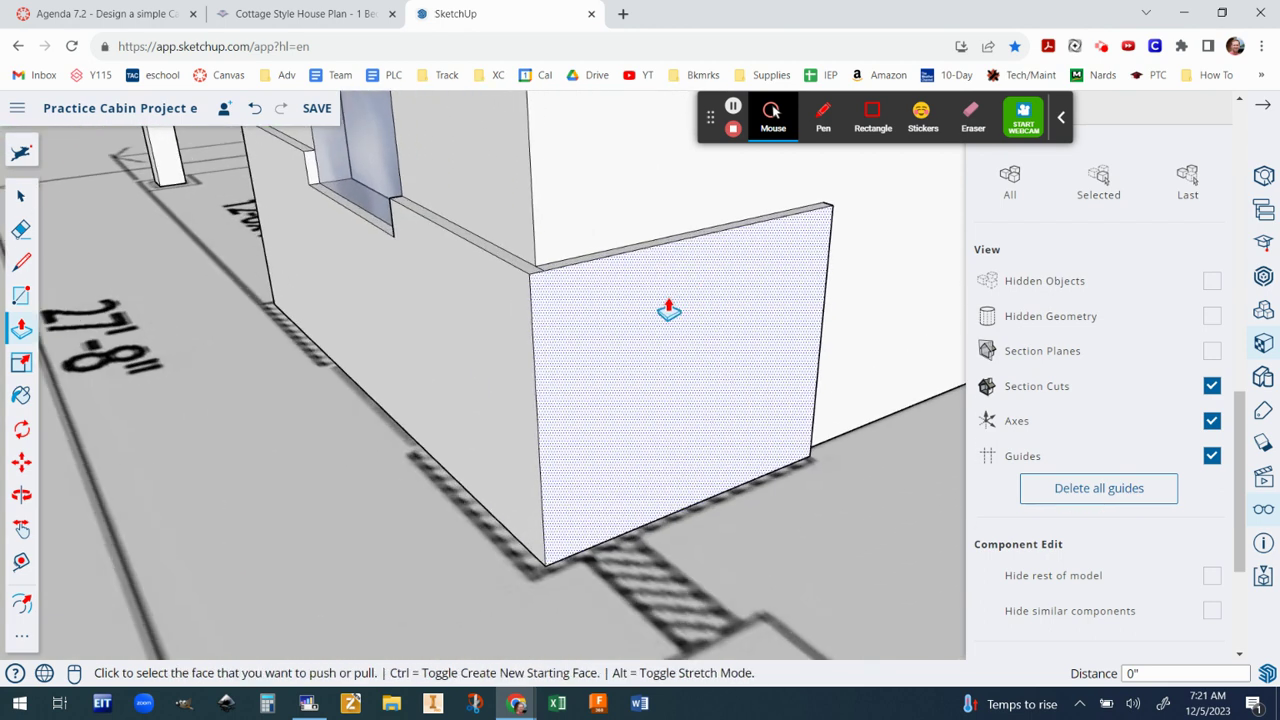
scroll(615, 350, down, 8)
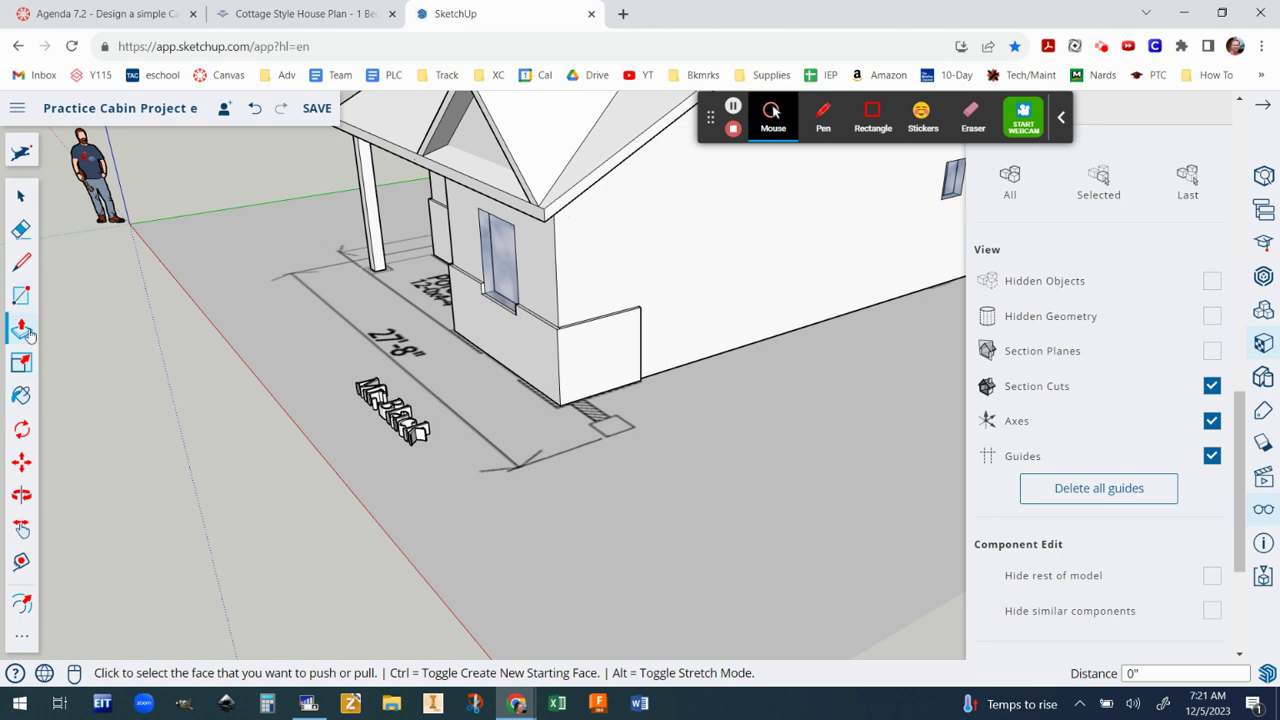
Step: Paint the right and left lower wall panels with Brick Tumbled
click(22, 398)
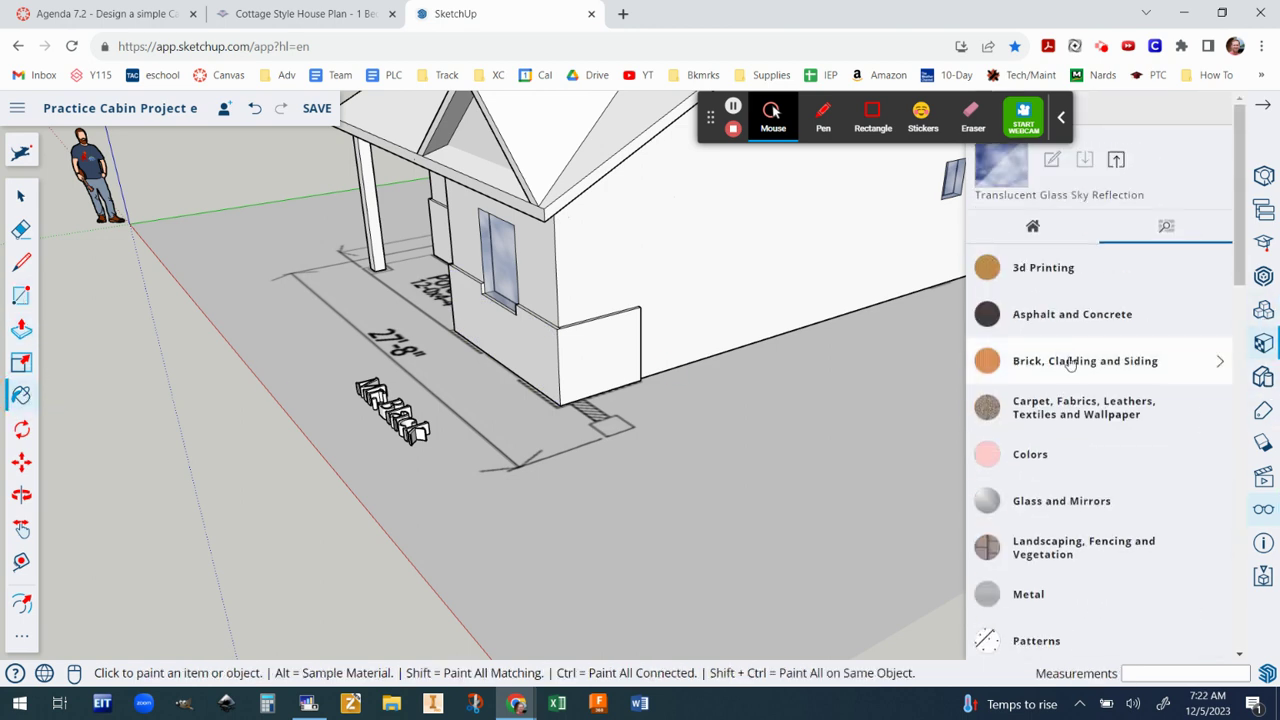
scroll(1168, 457, down, 5)
scroll(1170, 465, down, 2)
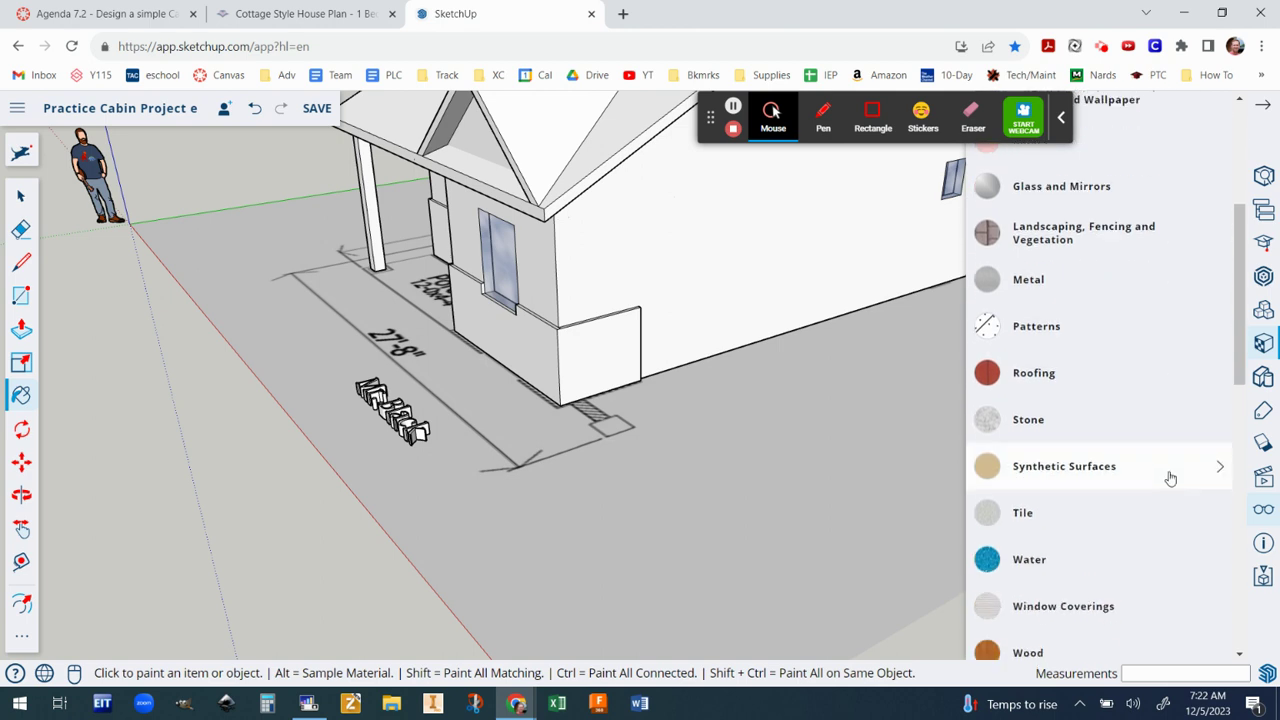
scroll(1168, 477, up, 7)
click(1134, 356)
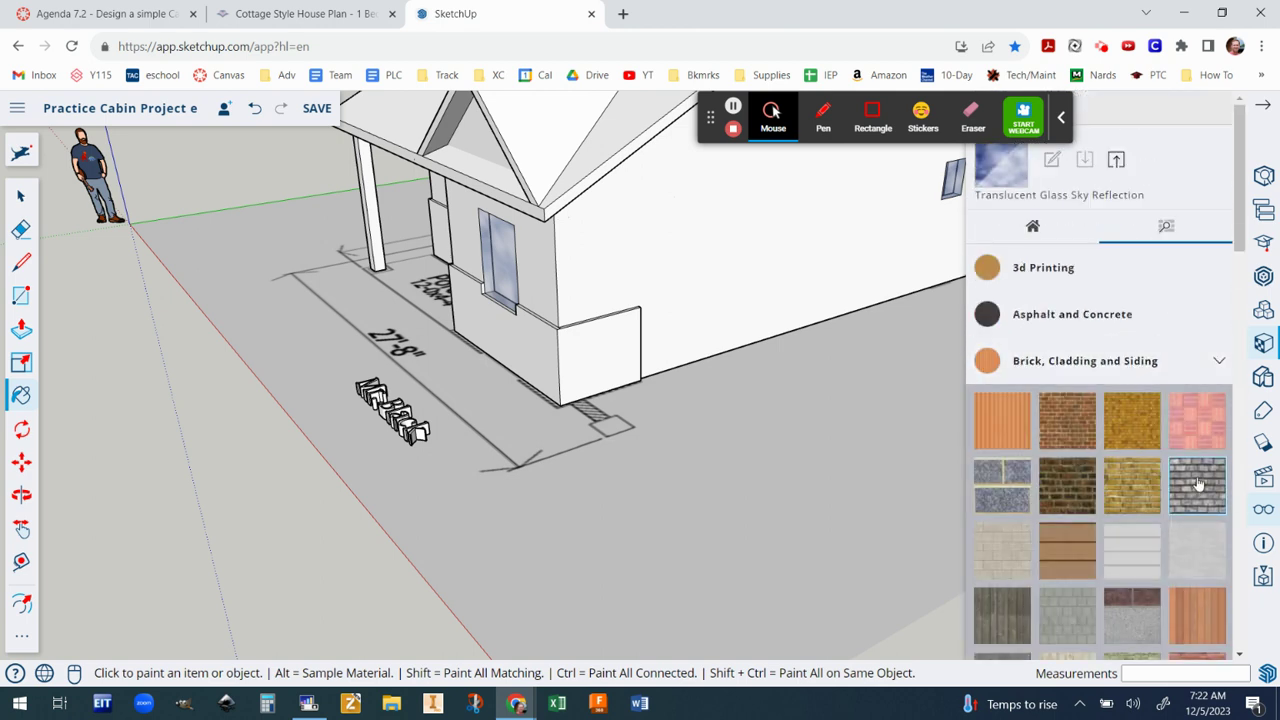
click(1198, 484)
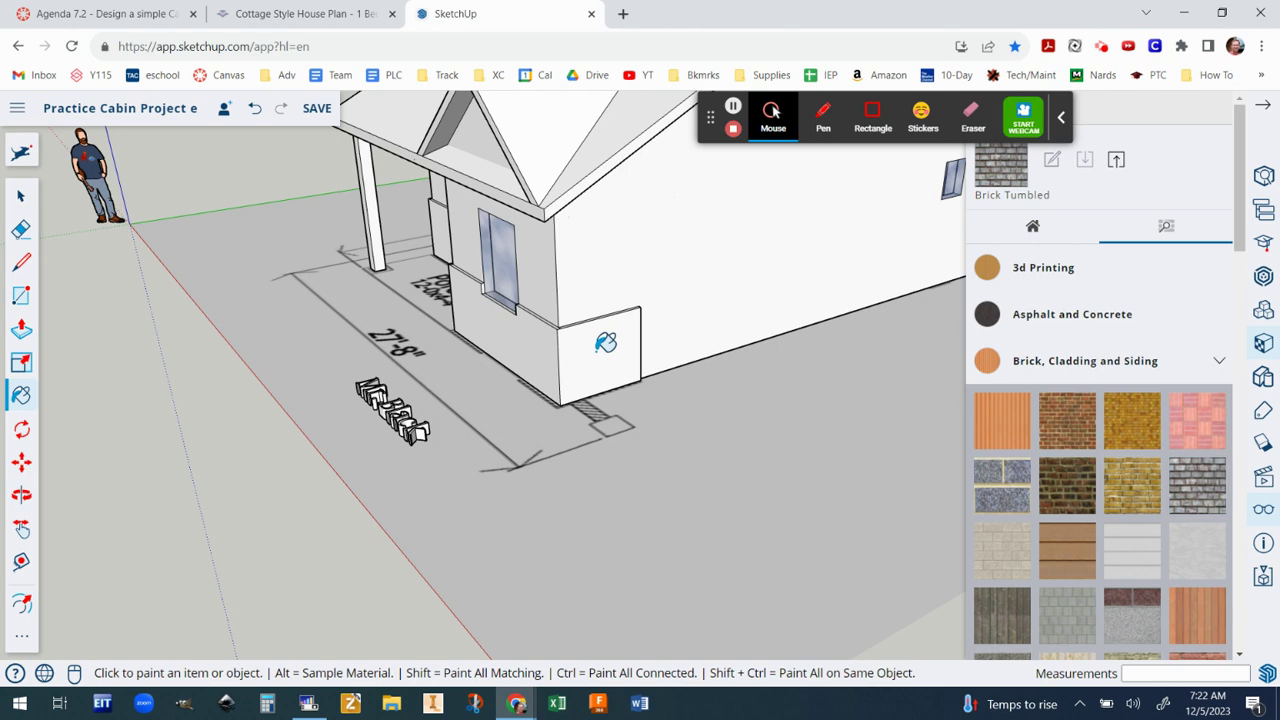
click(605, 342)
click(543, 354)
Step: Brick the porch-side lower wall, narrow pillar, adjacent wall faces and left column base
scroll(606, 310, up, 5)
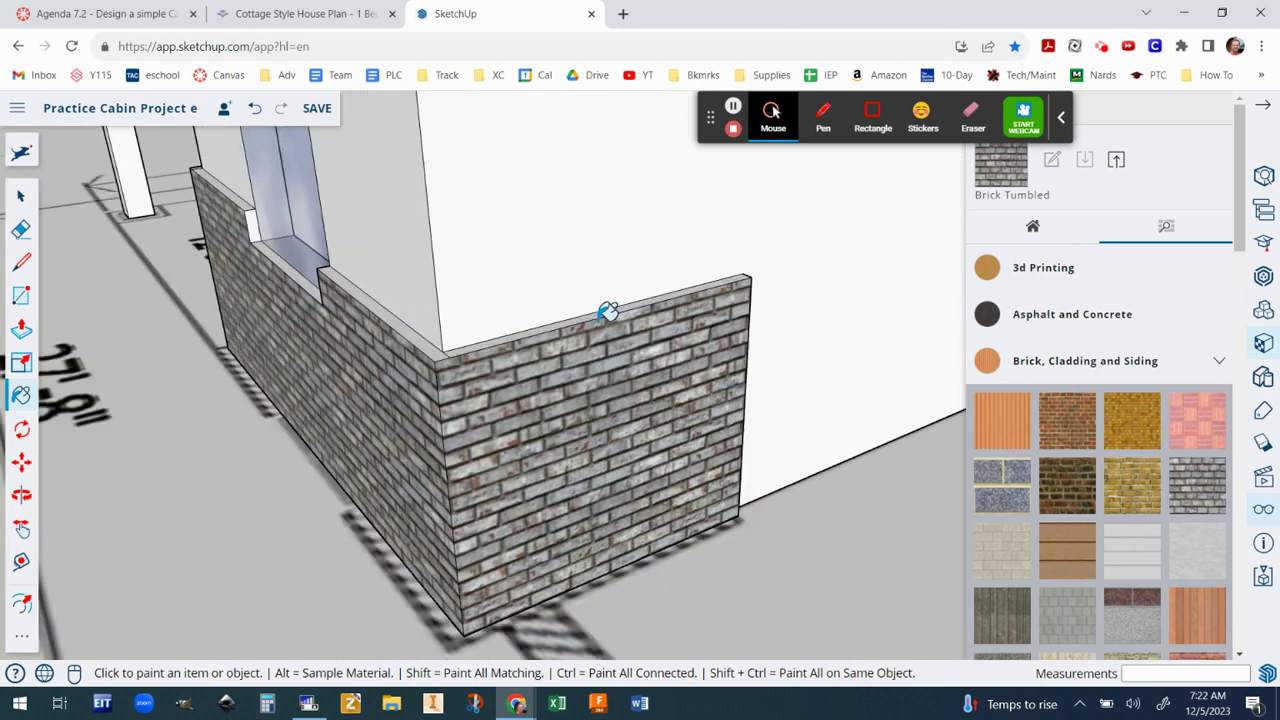
scroll(607, 311, up, 2)
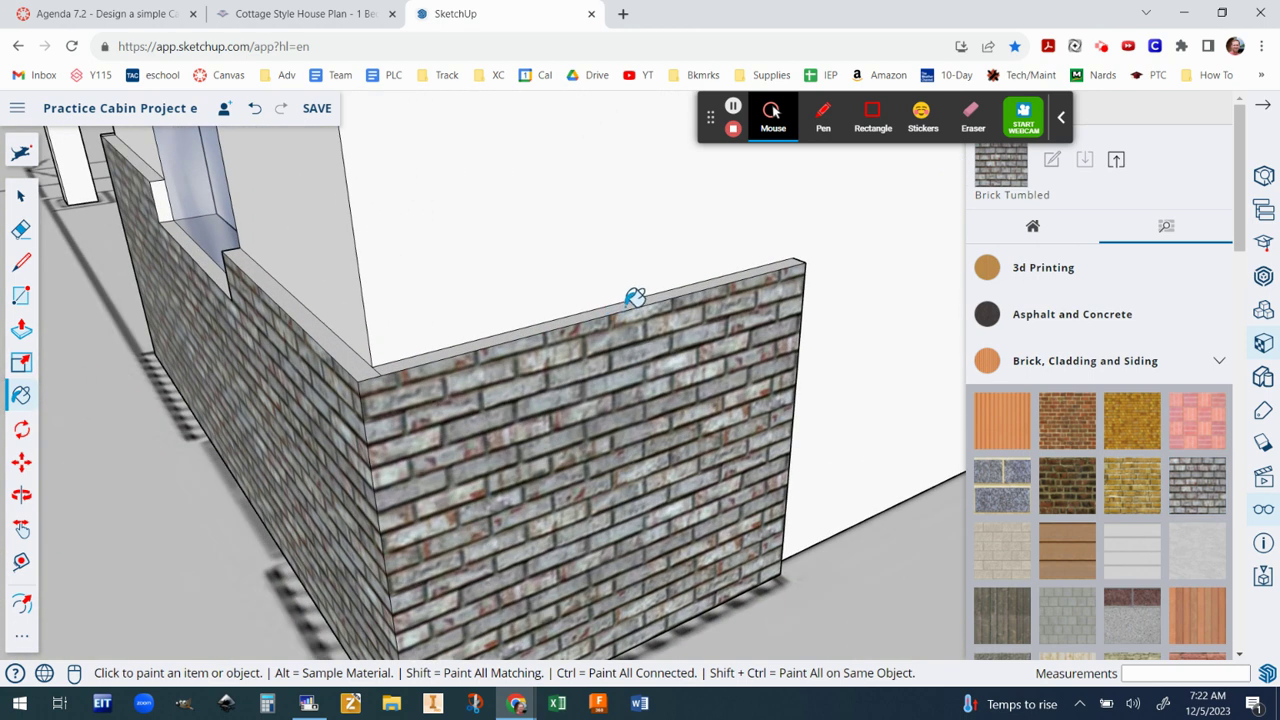
scroll(545, 383, down, 2)
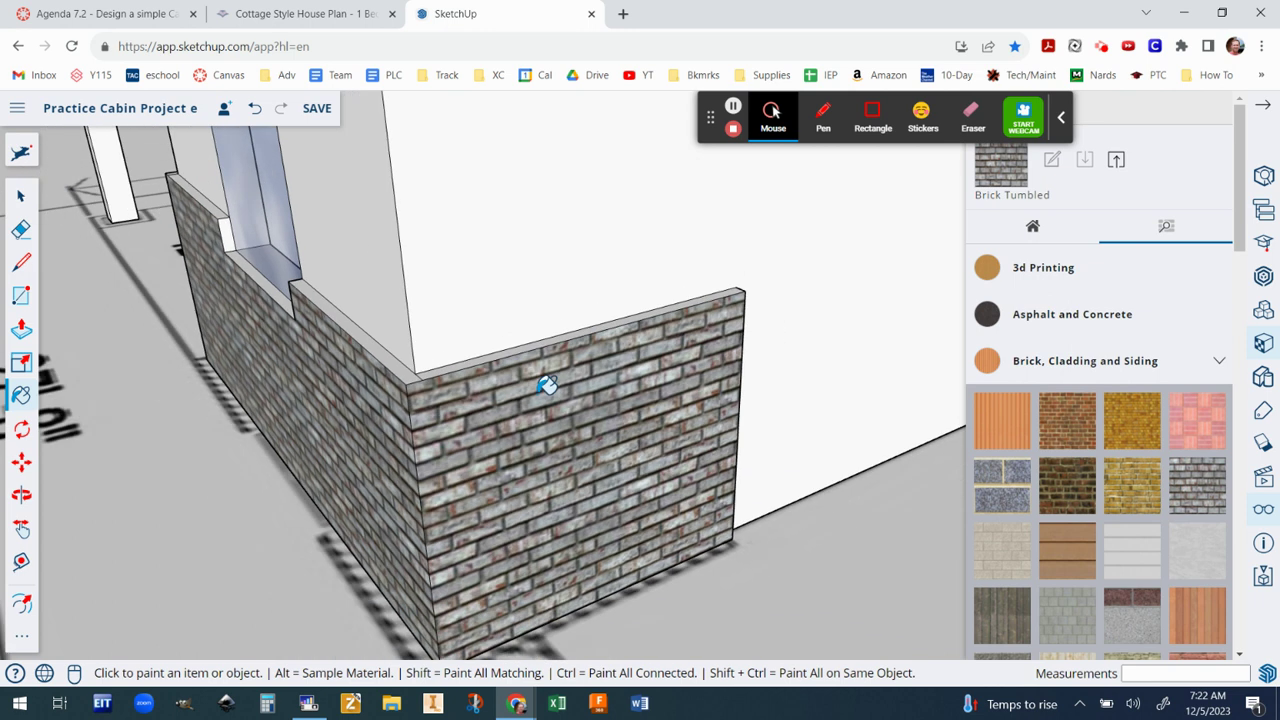
mouse_move(743, 407)
middle_down()
mouse_move(543, 451)
mouse_move(429, 443)
mouse_move(482, 385)
mouse_move(446, 406)
mouse_move(226, 351)
mouse_move(912, 512)
mouse_move(620, 414)
middle_up()
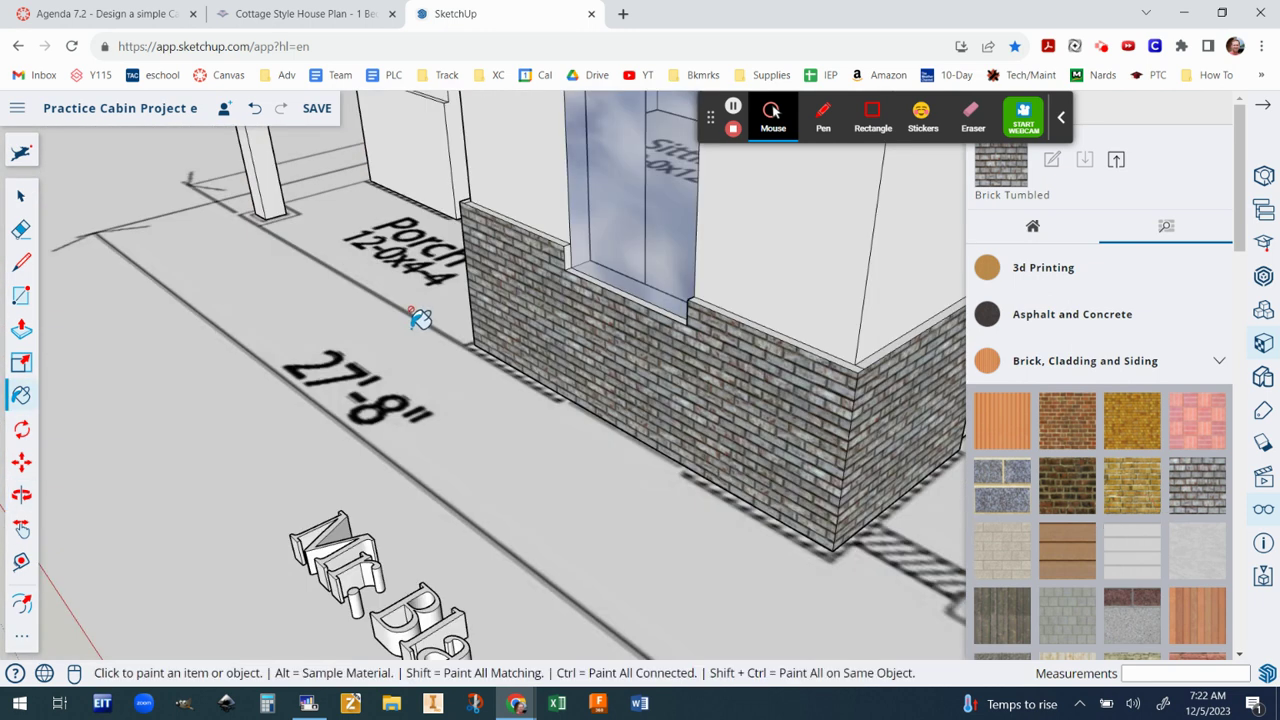
middle_drag(423, 320, 713, 433)
mouse_move(426, 402)
middle_down()
mouse_move(391, 414)
mouse_move(351, 457)
mouse_move(733, 393)
mouse_move(703, 343)
middle_up()
click(640, 325)
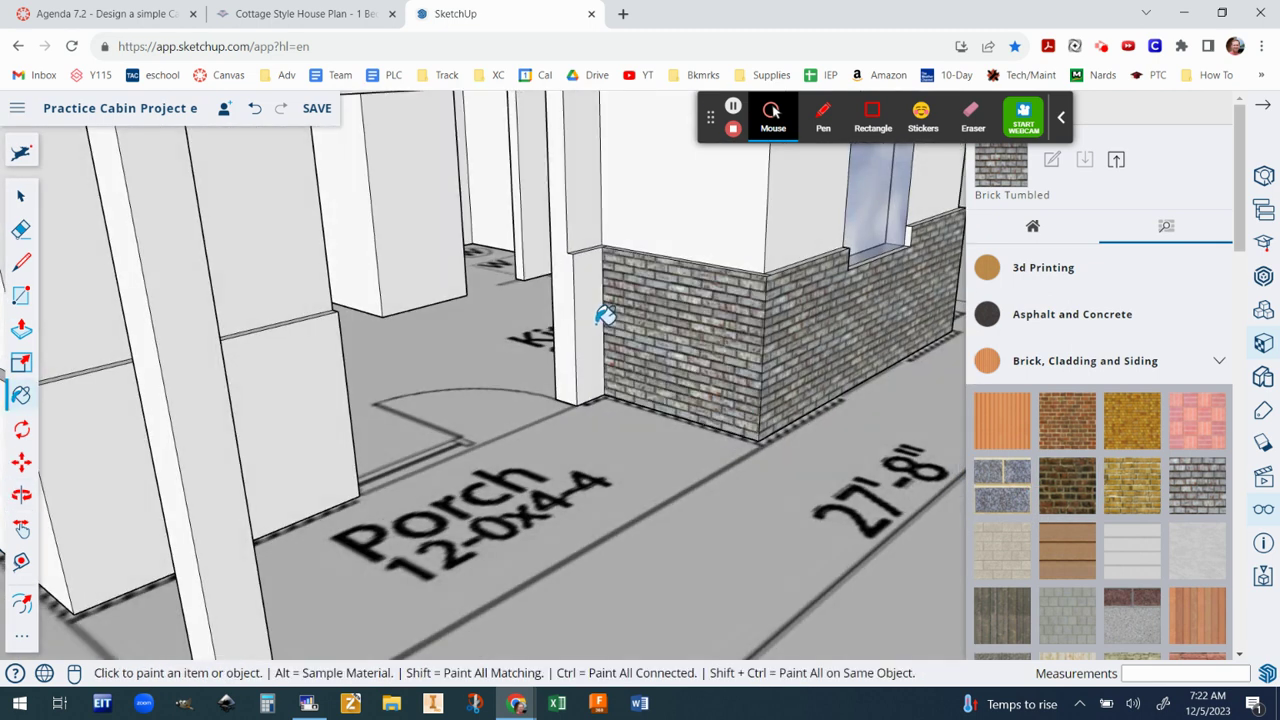
click(603, 320)
click(298, 383)
scroll(312, 376, down, 5)
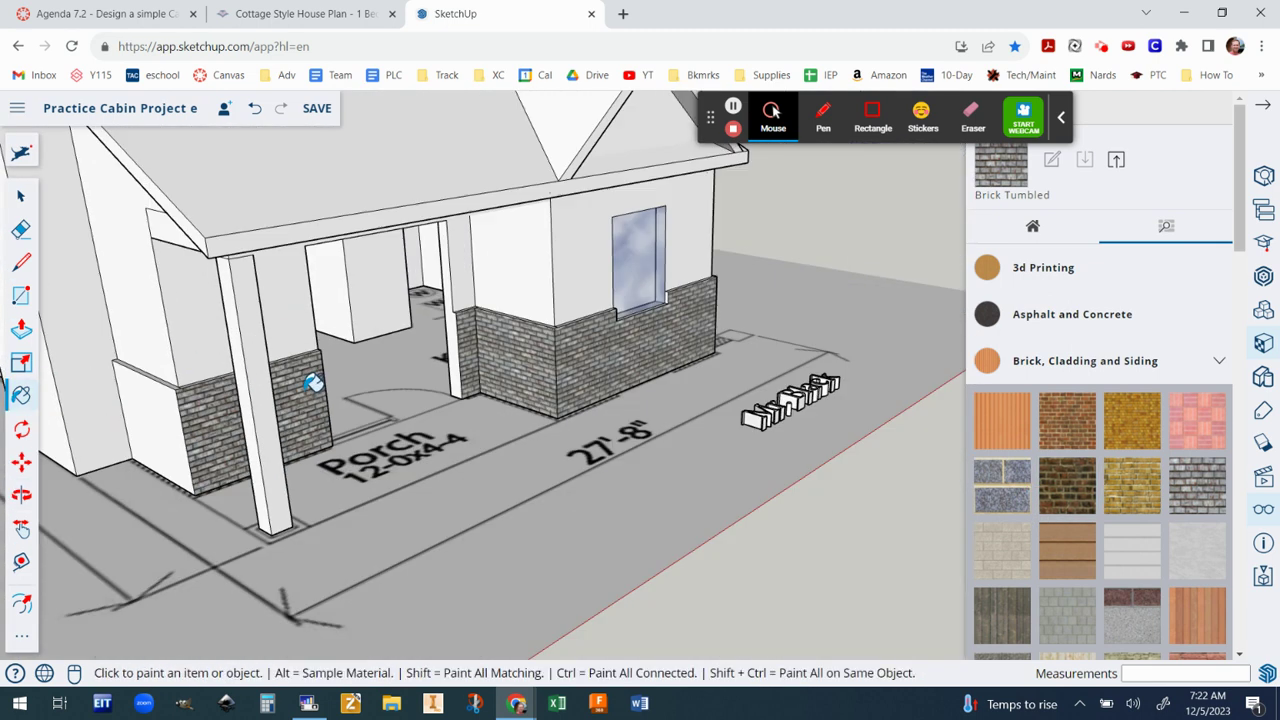
click(190, 412)
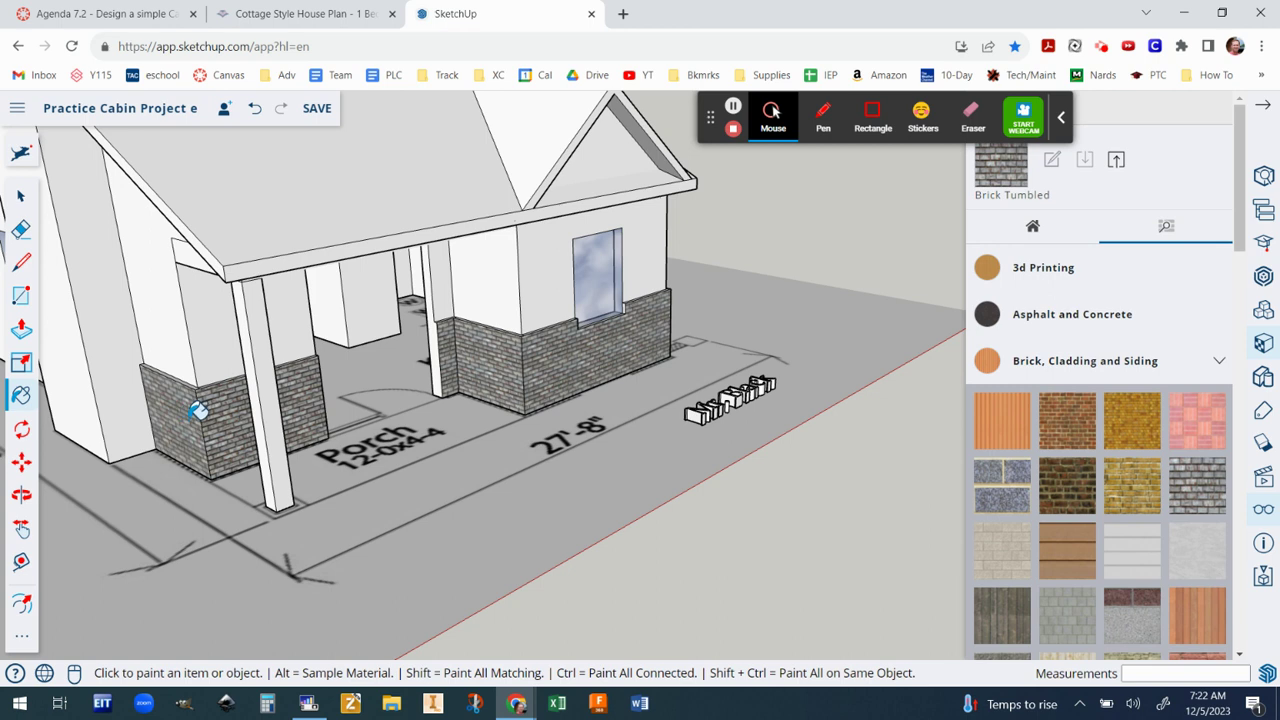
Step: Brick the chimney's right and front faces, then compare with the cottage reference photo
scroll(200, 410, down, 5)
mouse_move(670, 455)
middle_down()
mouse_move(750, 480)
mouse_move(686, 409)
mouse_move(694, 400)
mouse_move(531, 386)
mouse_move(588, 420)
middle_up()
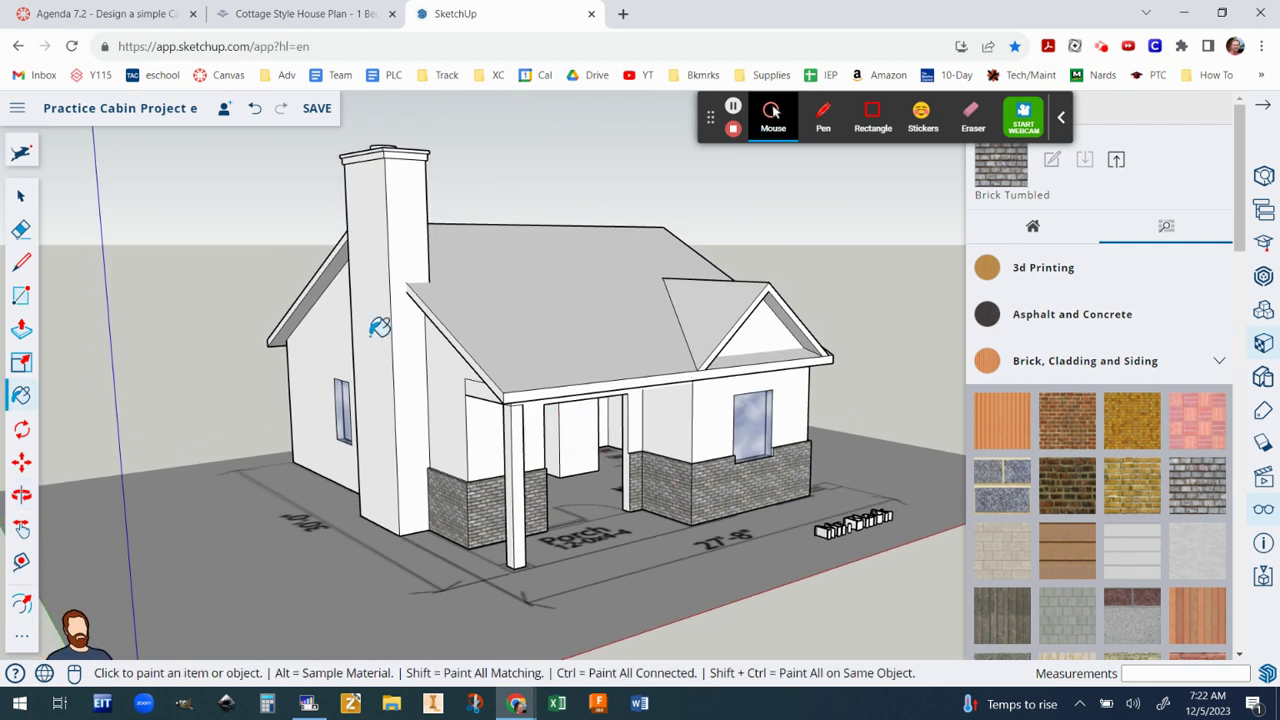
click(411, 440)
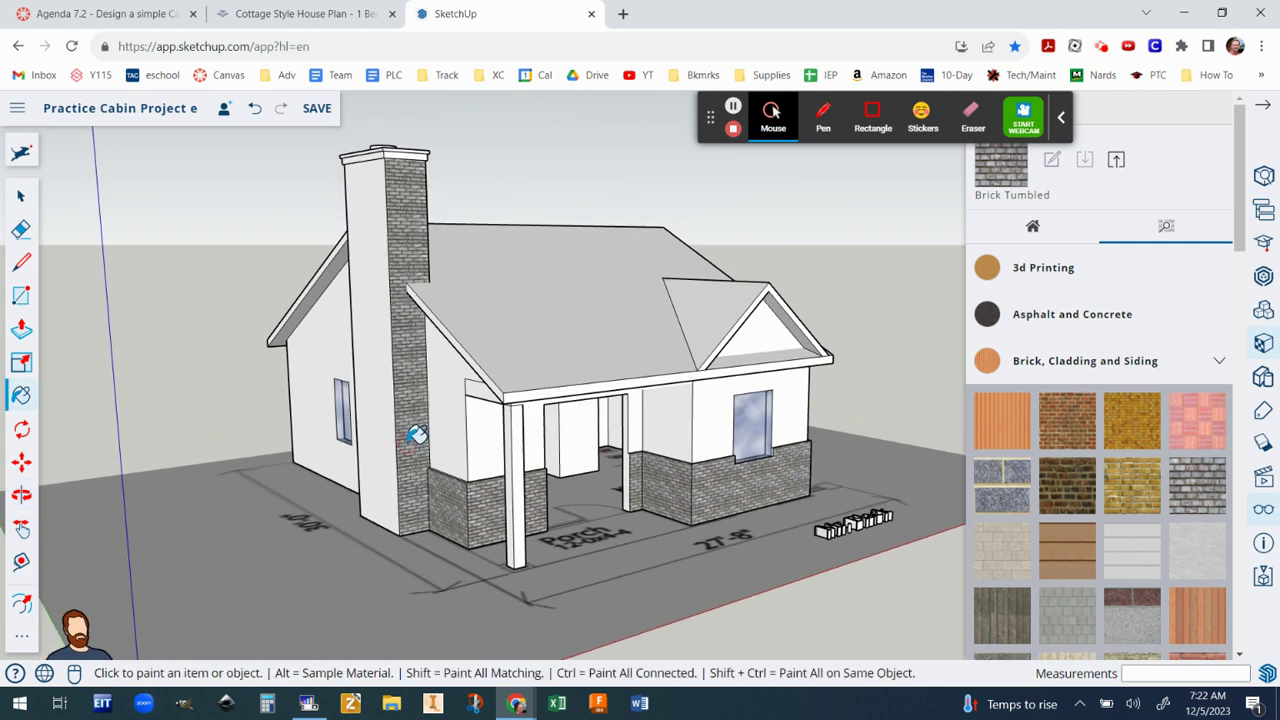
click(380, 401)
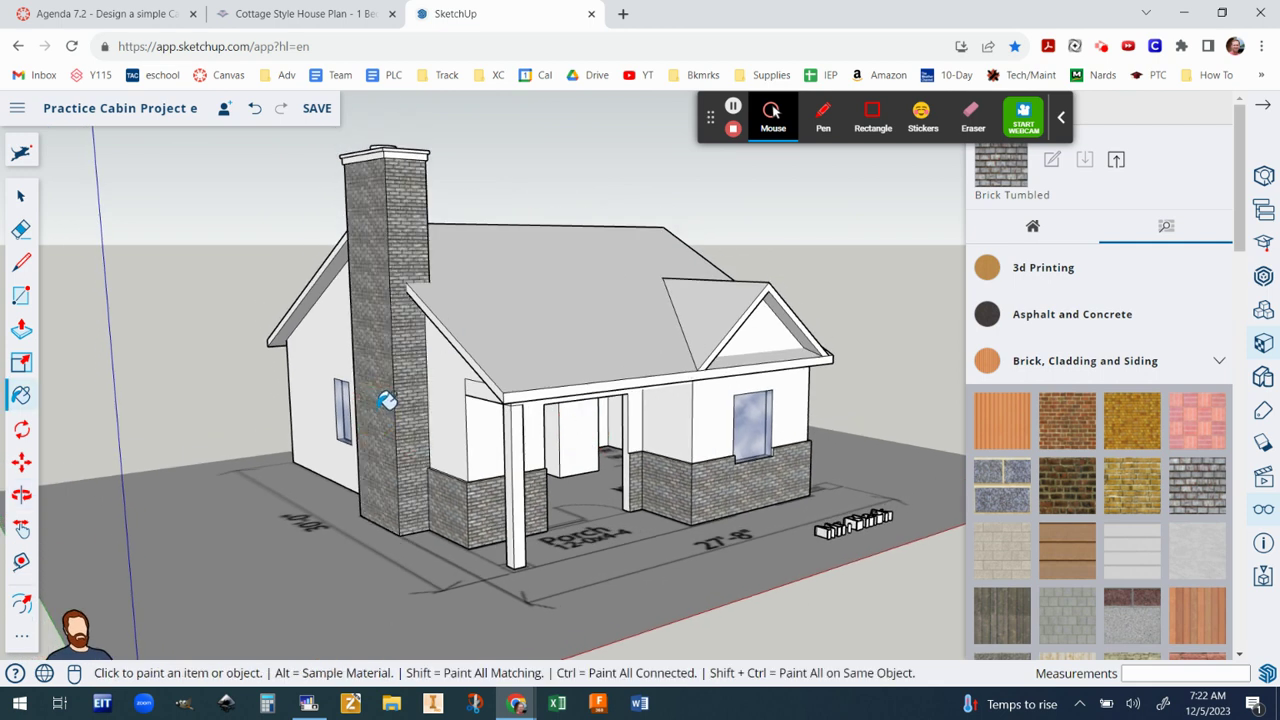
click(286, 14)
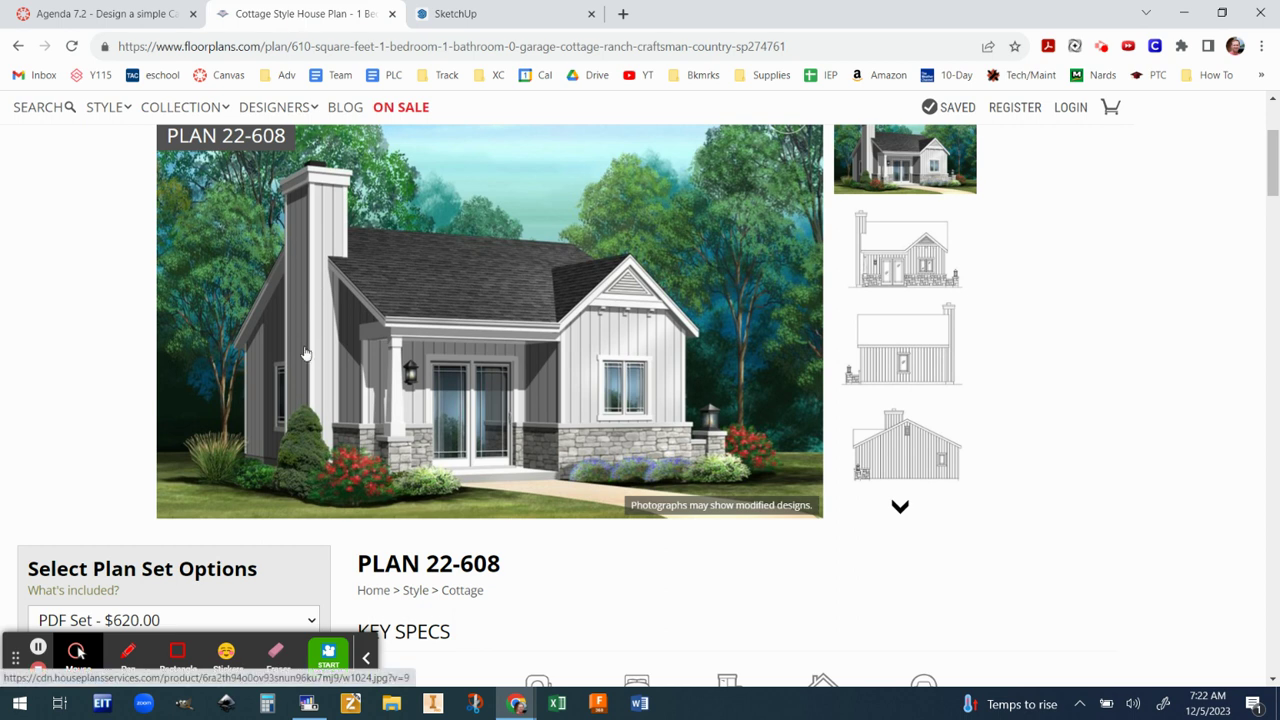
click(493, 18)
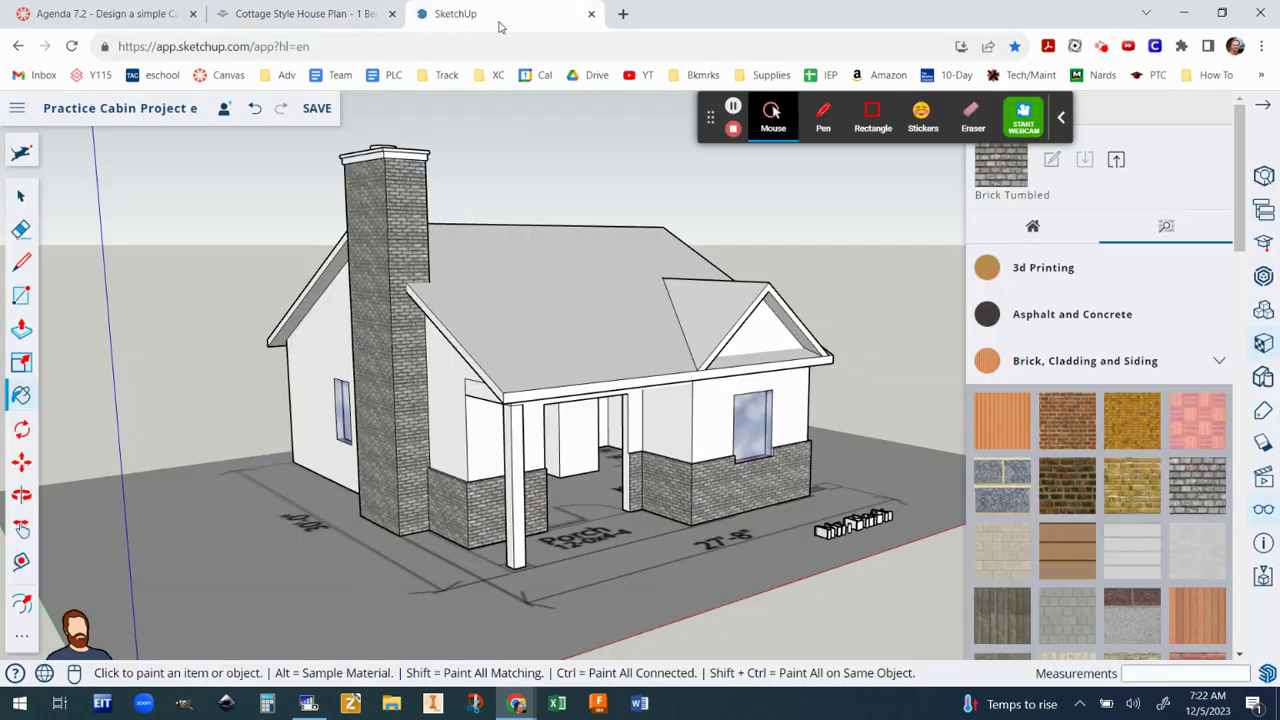
Step: Paint the chimney's white rear left side face with Brick Tumbled
middle_drag(602, 253, 471, 191)
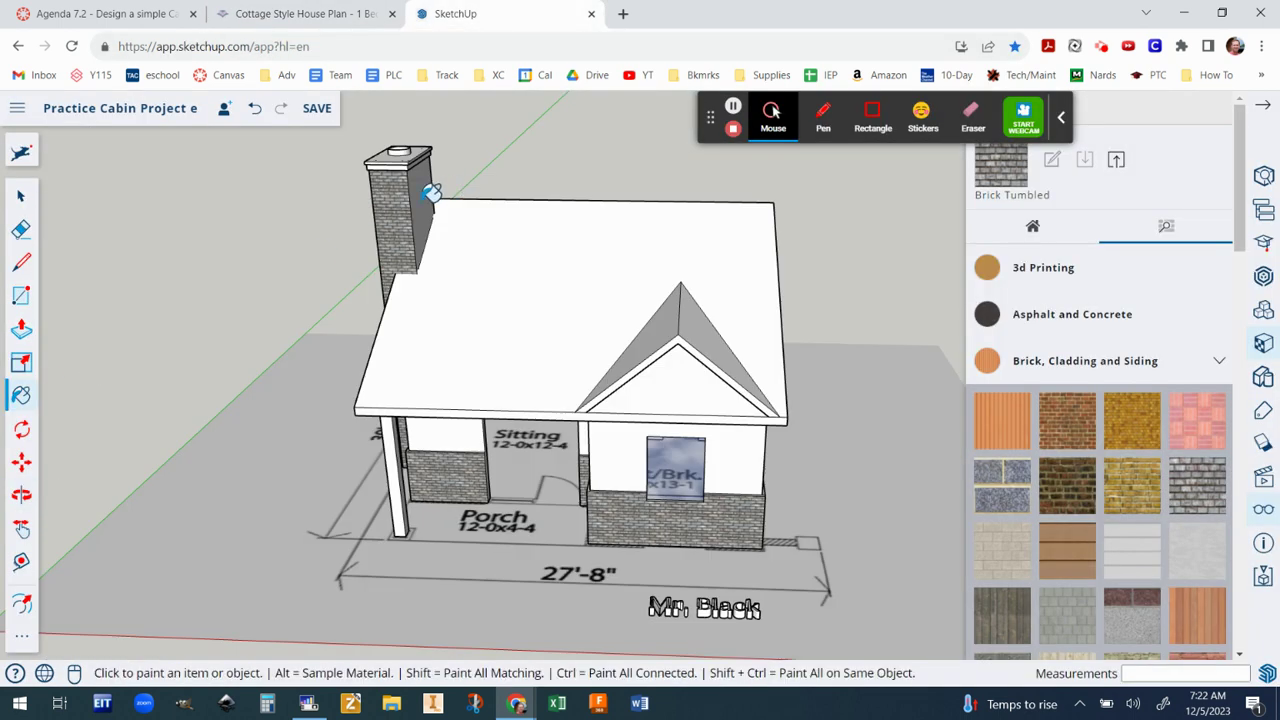
middle_drag(423, 266, 955, 328)
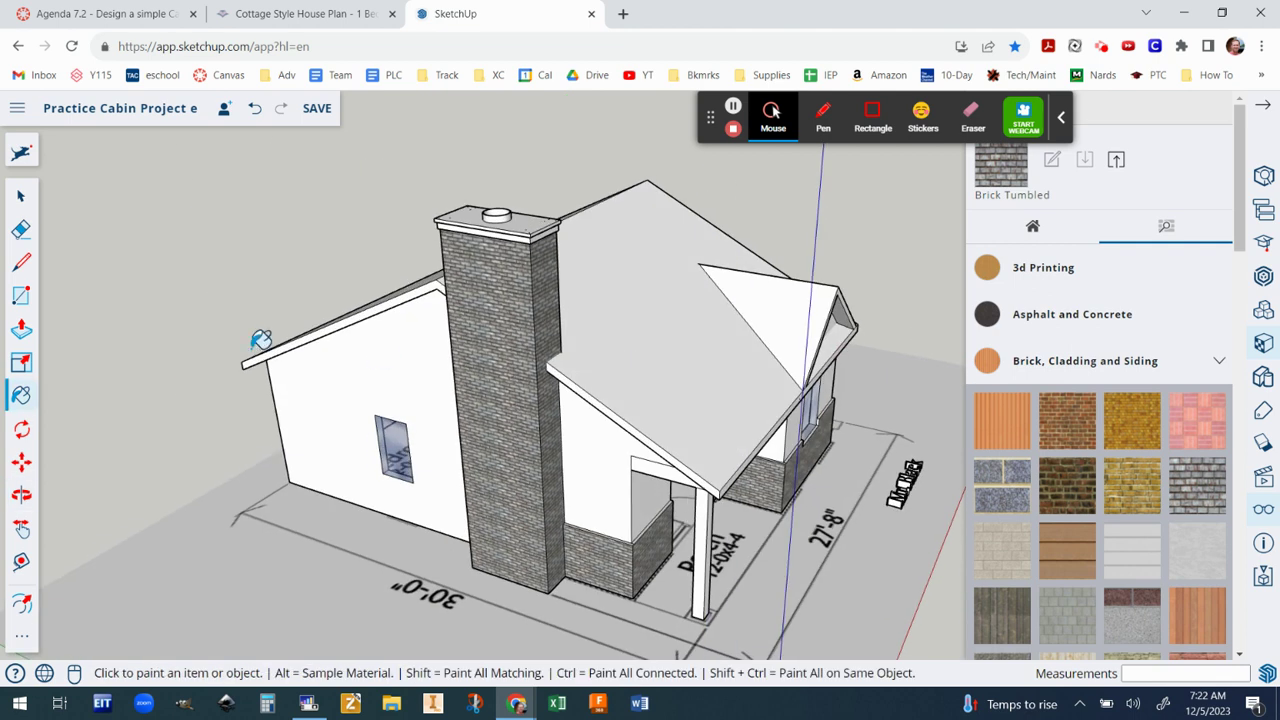
mouse_move(257, 337)
middle_down()
mouse_move(877, 418)
mouse_move(783, 298)
middle_up()
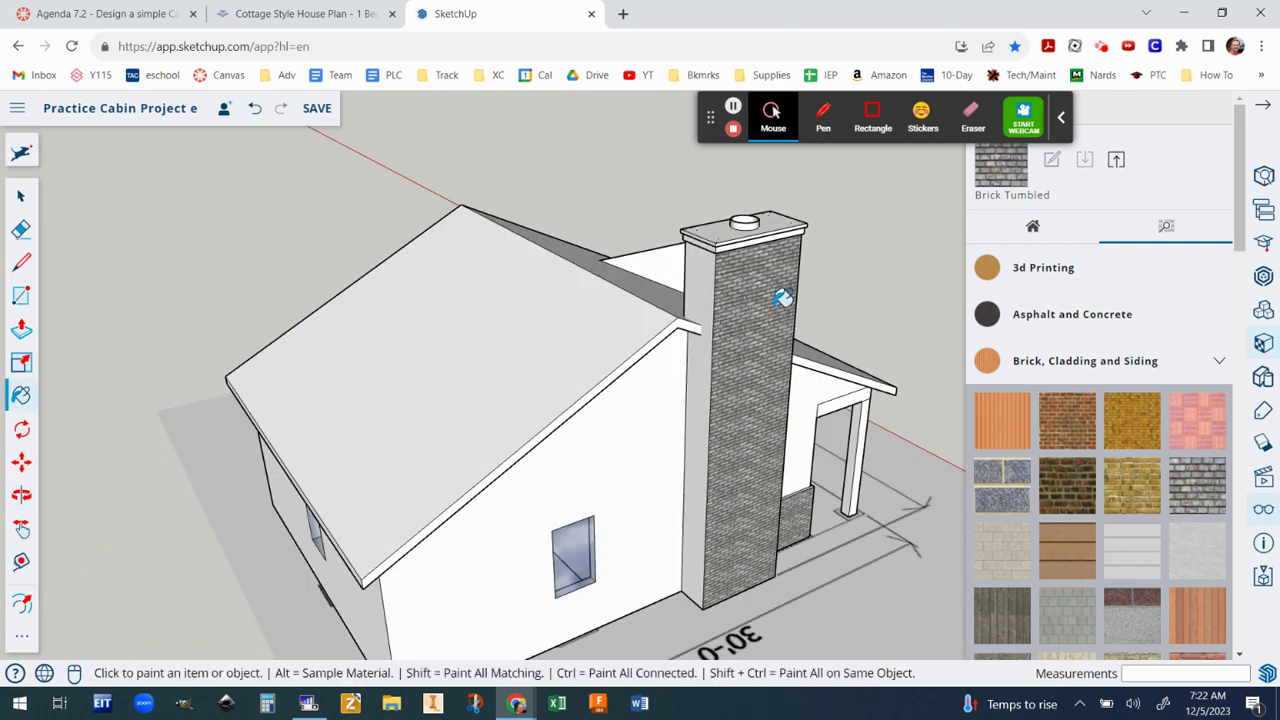
click(698, 283)
middle_drag(805, 367, 531, 371)
scroll(654, 406, down, 1)
middle_drag(654, 406, 605, 338)
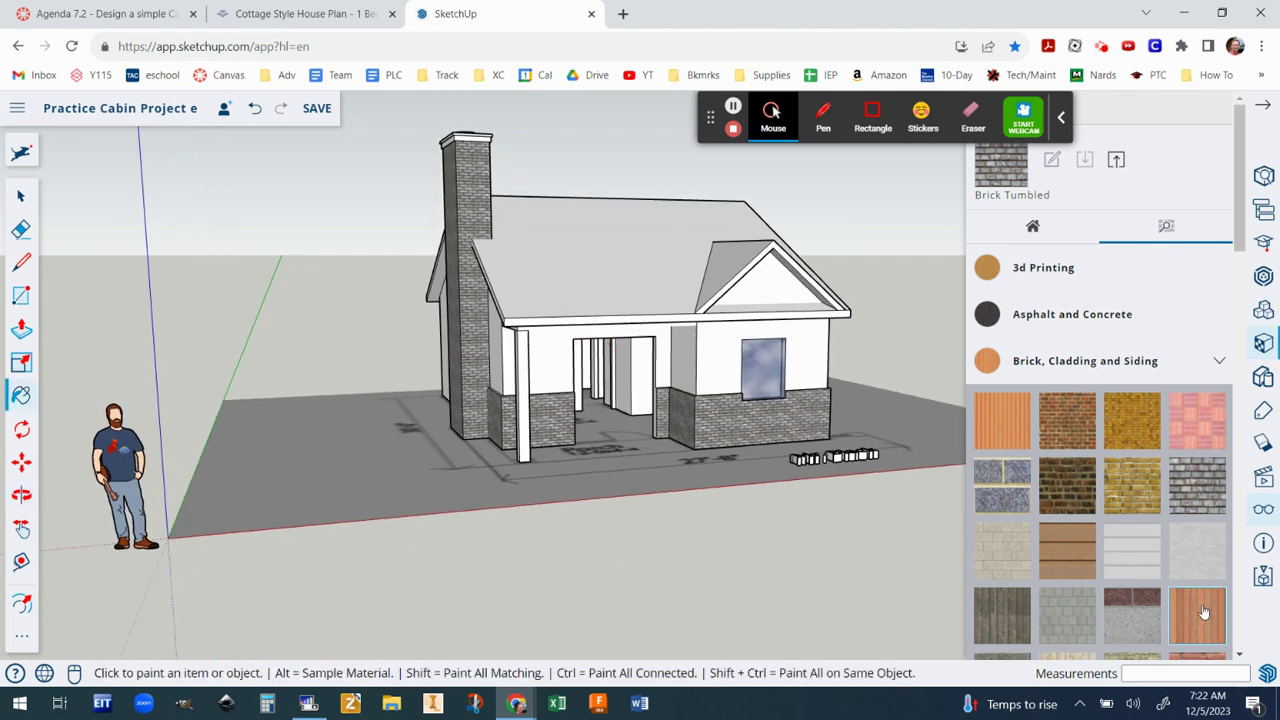
Step: Select Modern Siding and clad the wall beside the window and the front gable
scroll(1204, 613, down, 1)
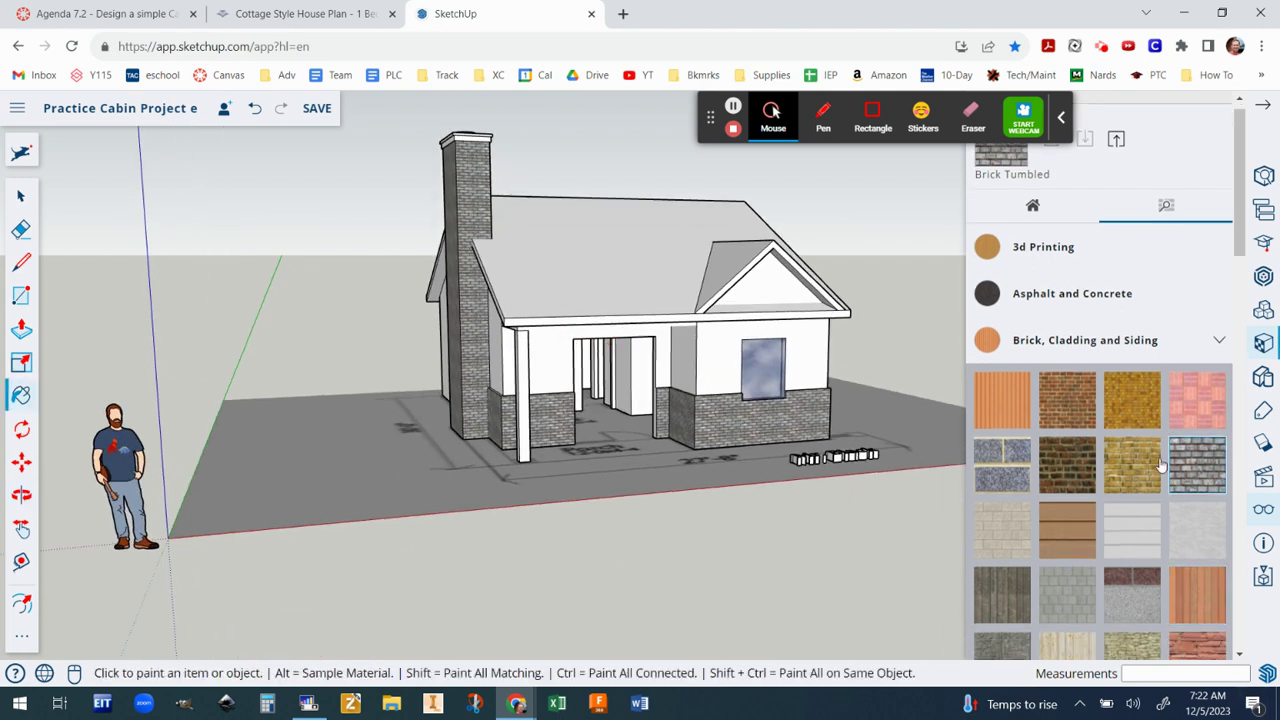
click(1199, 599)
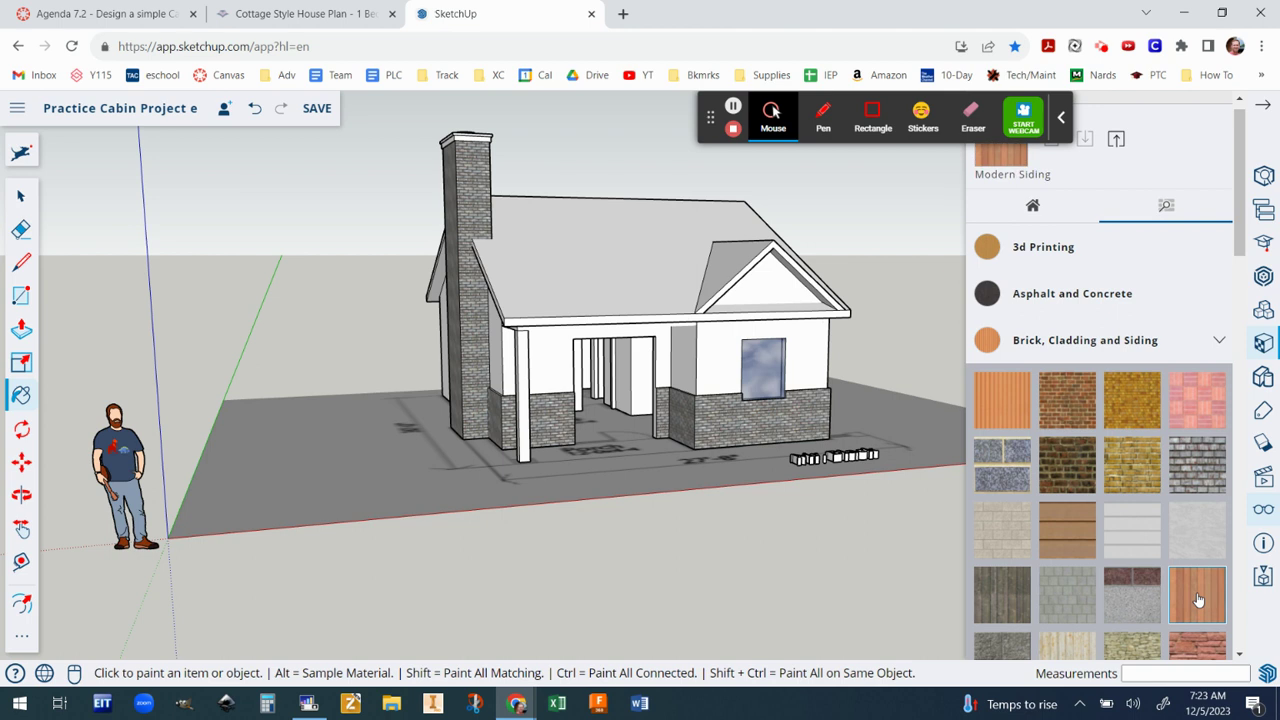
click(820, 347)
click(800, 287)
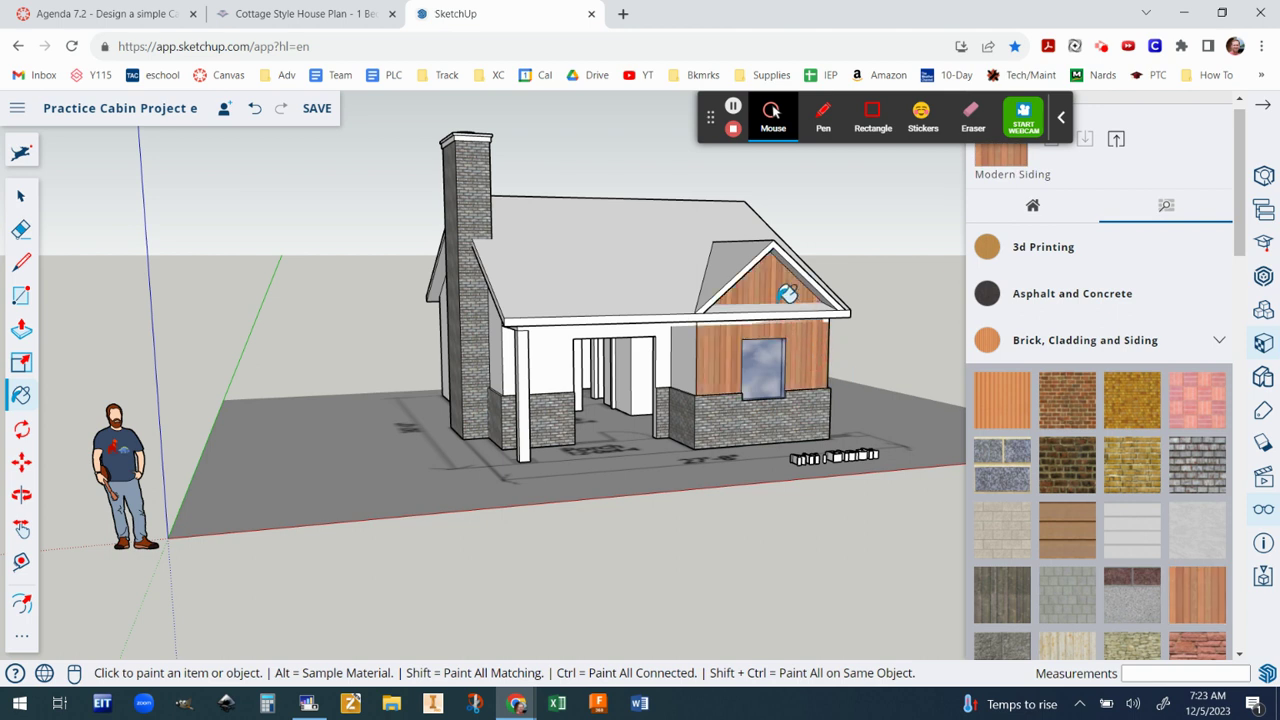
scroll(753, 329, up, 2)
scroll(753, 329, up, 3)
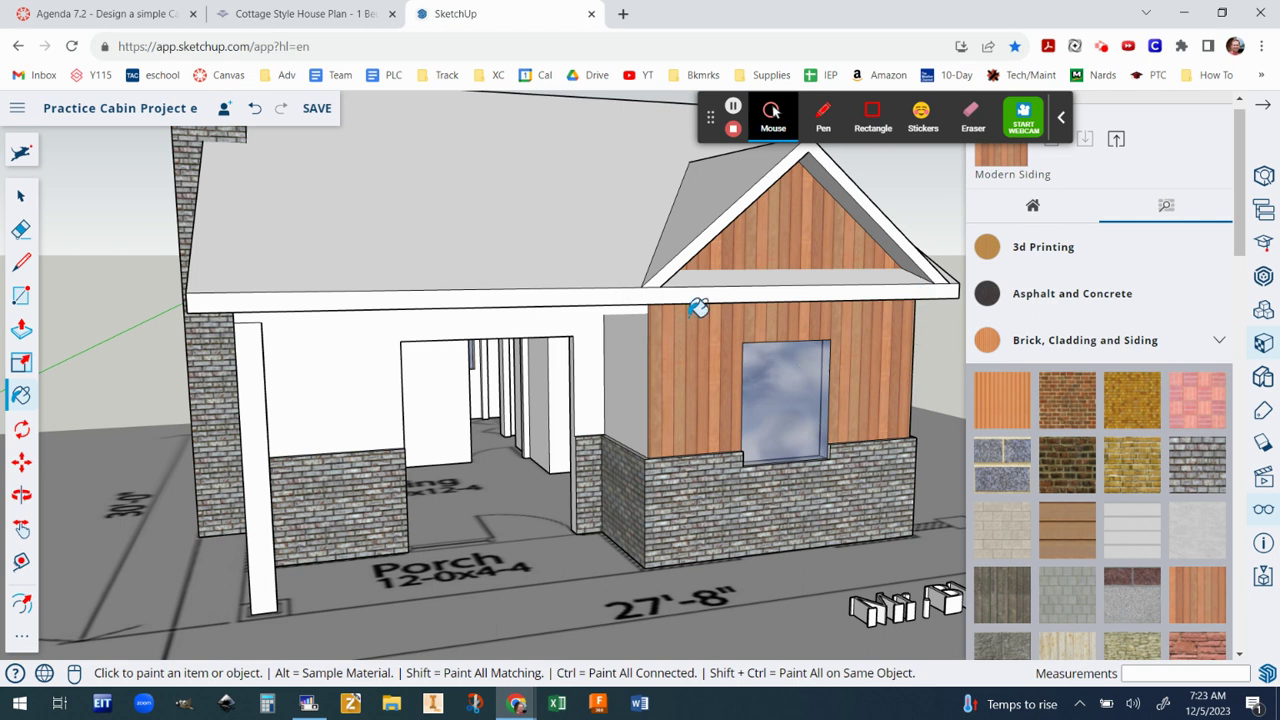
scroll(886, 357, down, 3)
scroll(866, 363, up, 5)
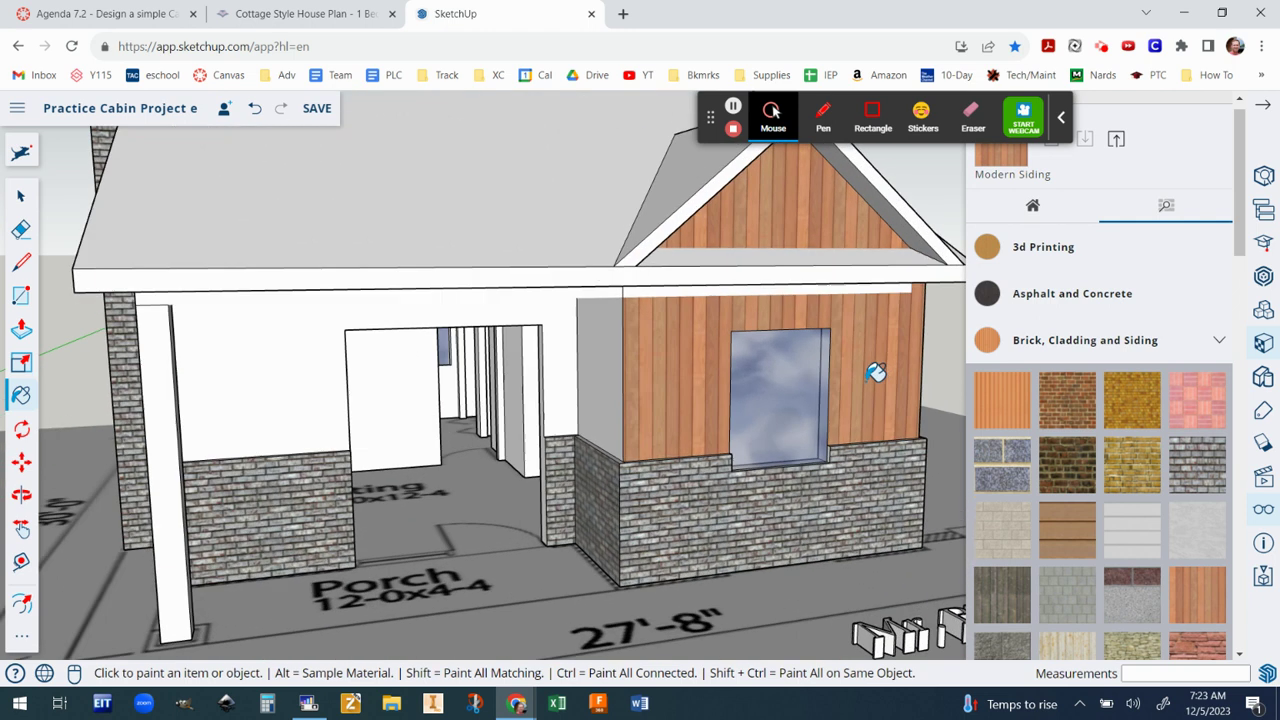
scroll(876, 372, down, 2)
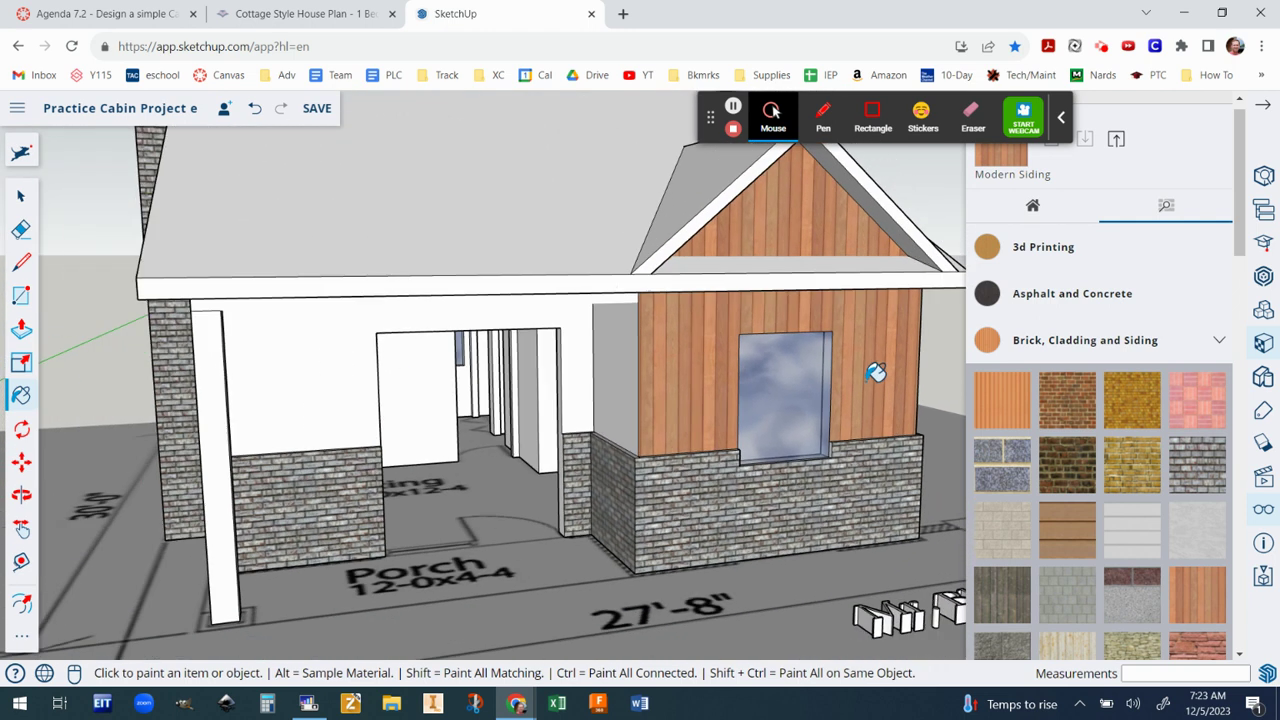
scroll(876, 372, down, 2)
Step: Apply siding to the window-bay wall, porch back wall, chimney-side wall and upper gable wall
middle_drag(687, 382, 837, 286)
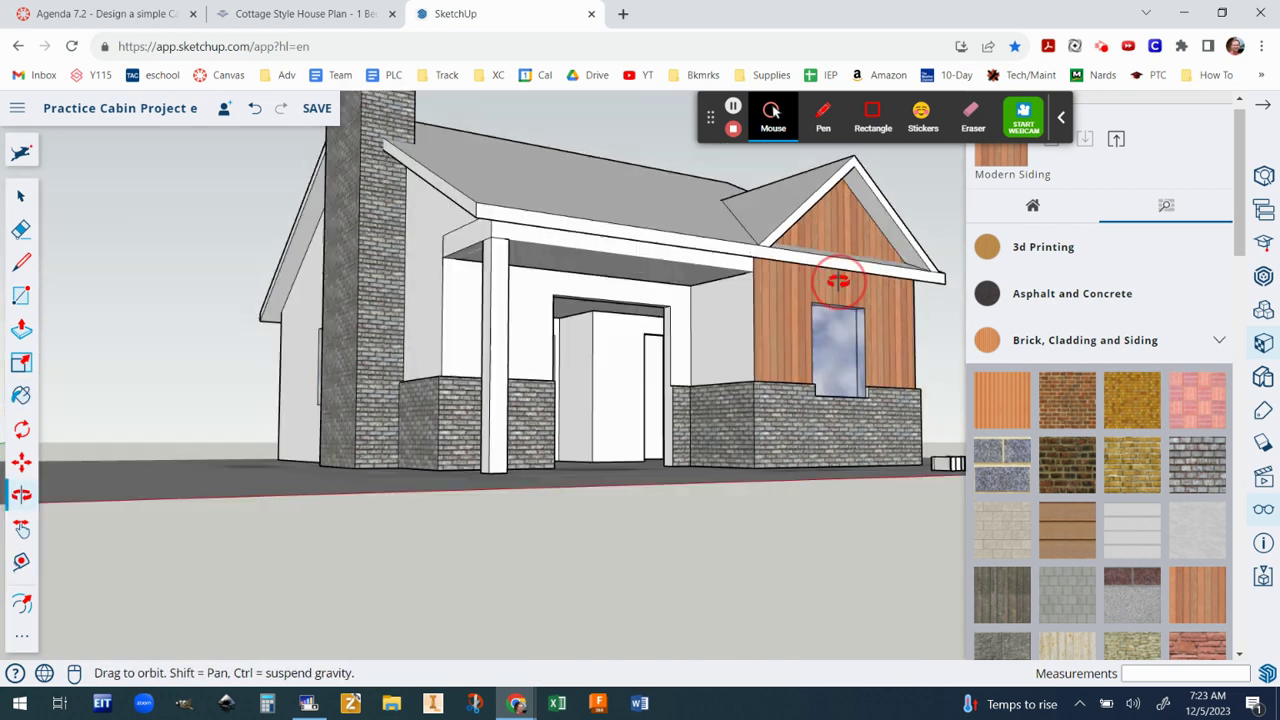
click(725, 333)
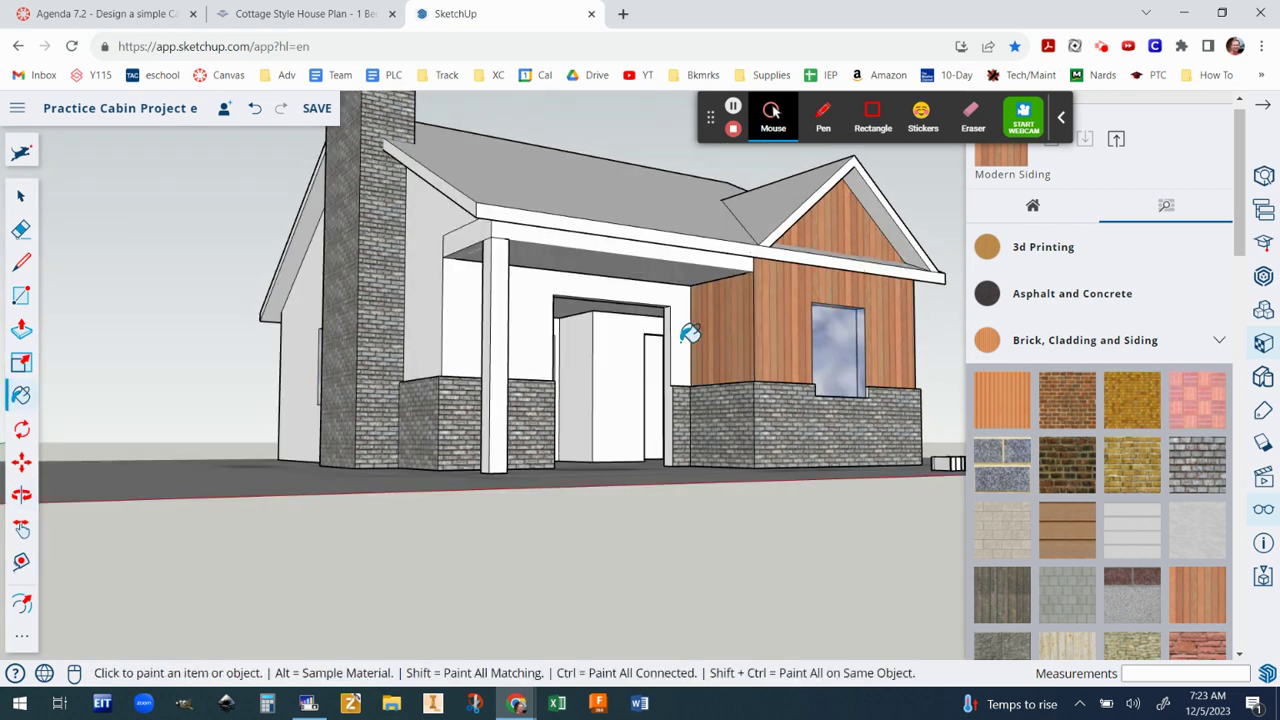
click(689, 333)
click(426, 300)
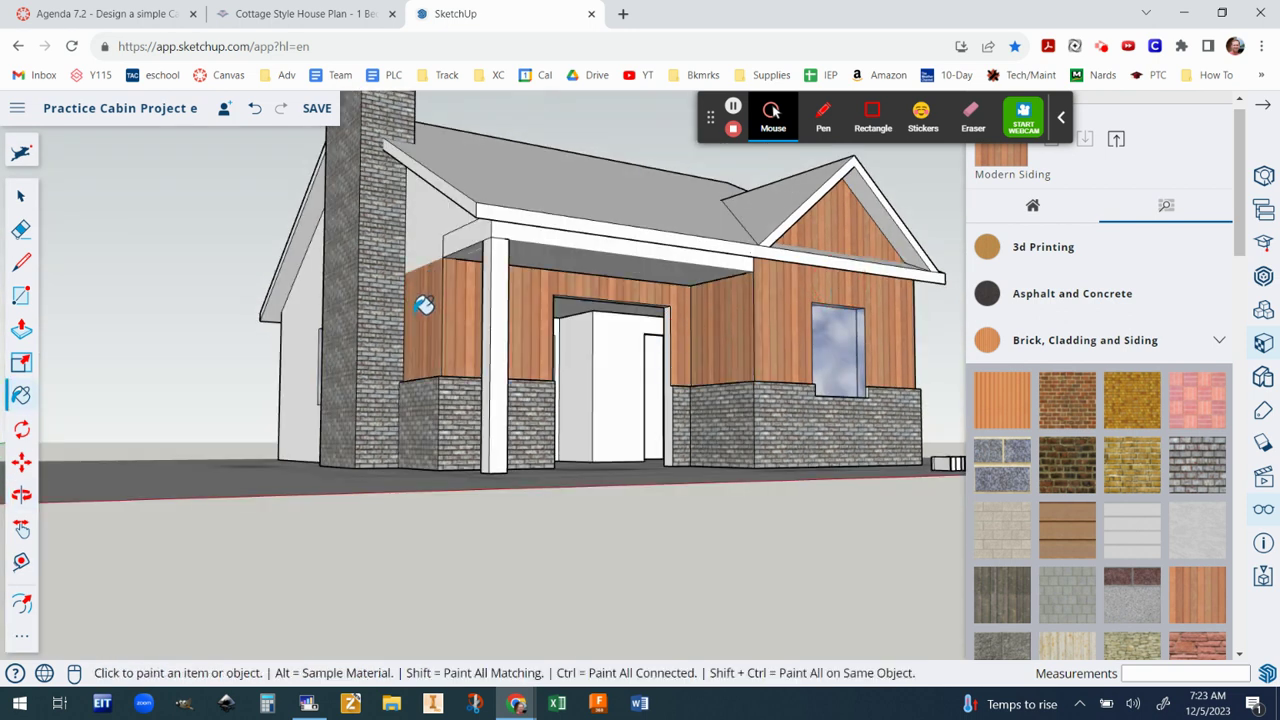
click(424, 233)
Step: Side the side gable, lower and long side walls, and the band under the eave
middle_drag(433, 309, 886, 429)
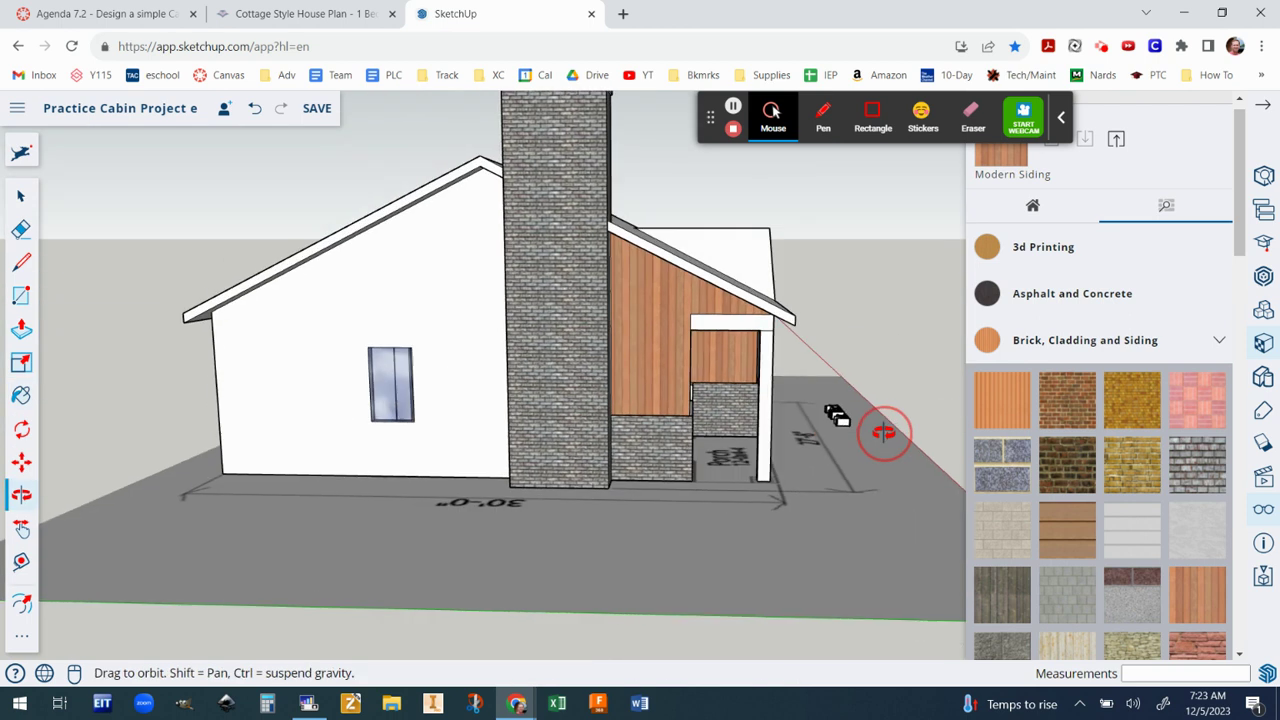
click(455, 305)
click(468, 403)
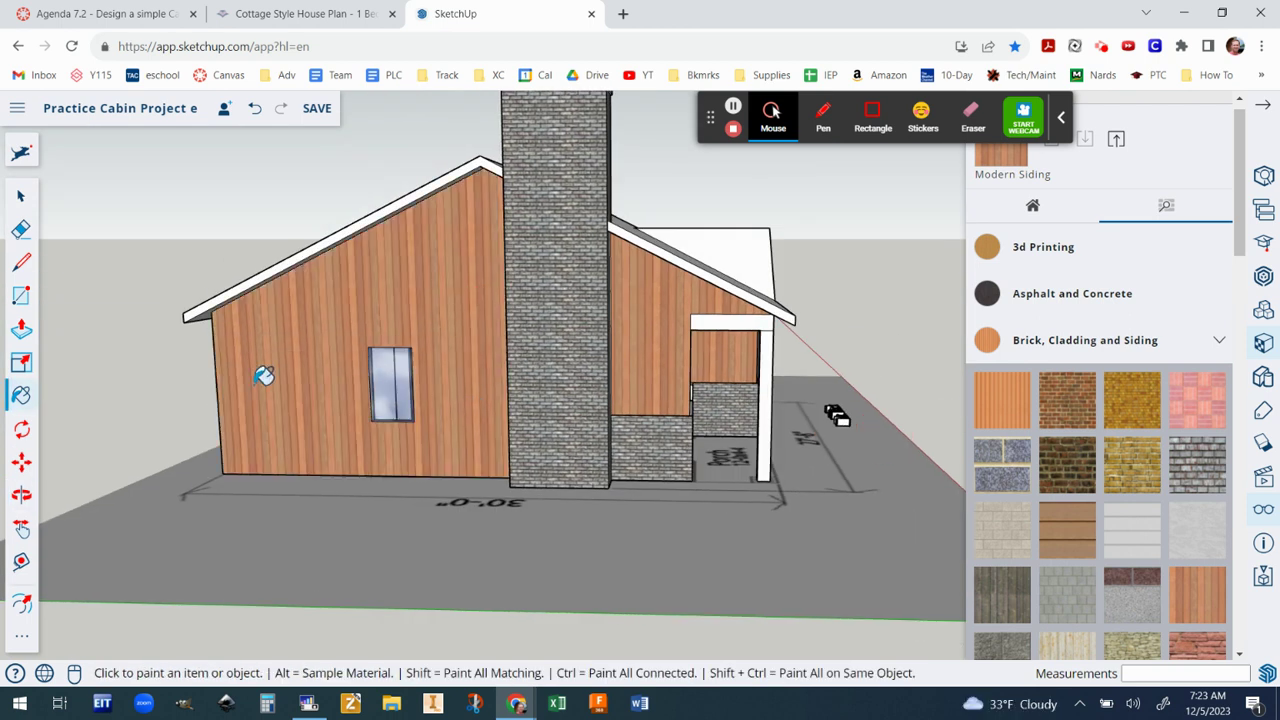
mouse_move(308, 376)
middle_down()
mouse_move(651, 443)
mouse_move(929, 451)
mouse_move(671, 371)
middle_up()
click(555, 397)
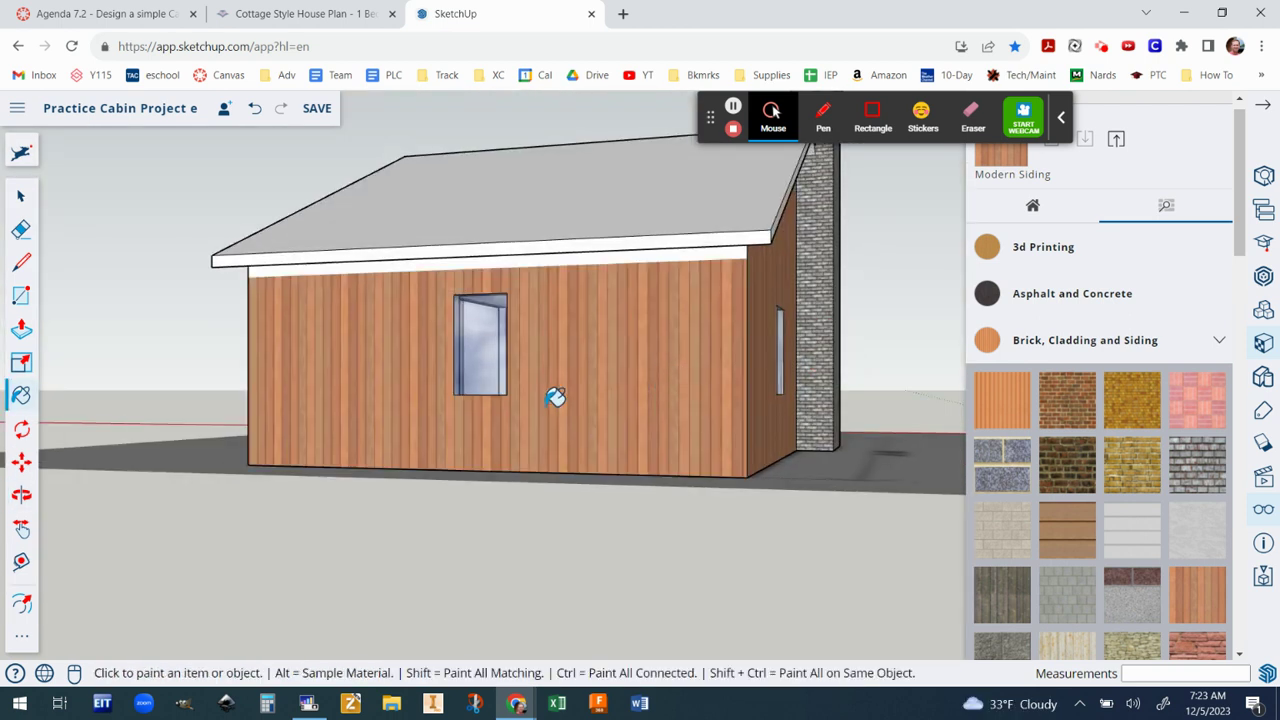
click(646, 256)
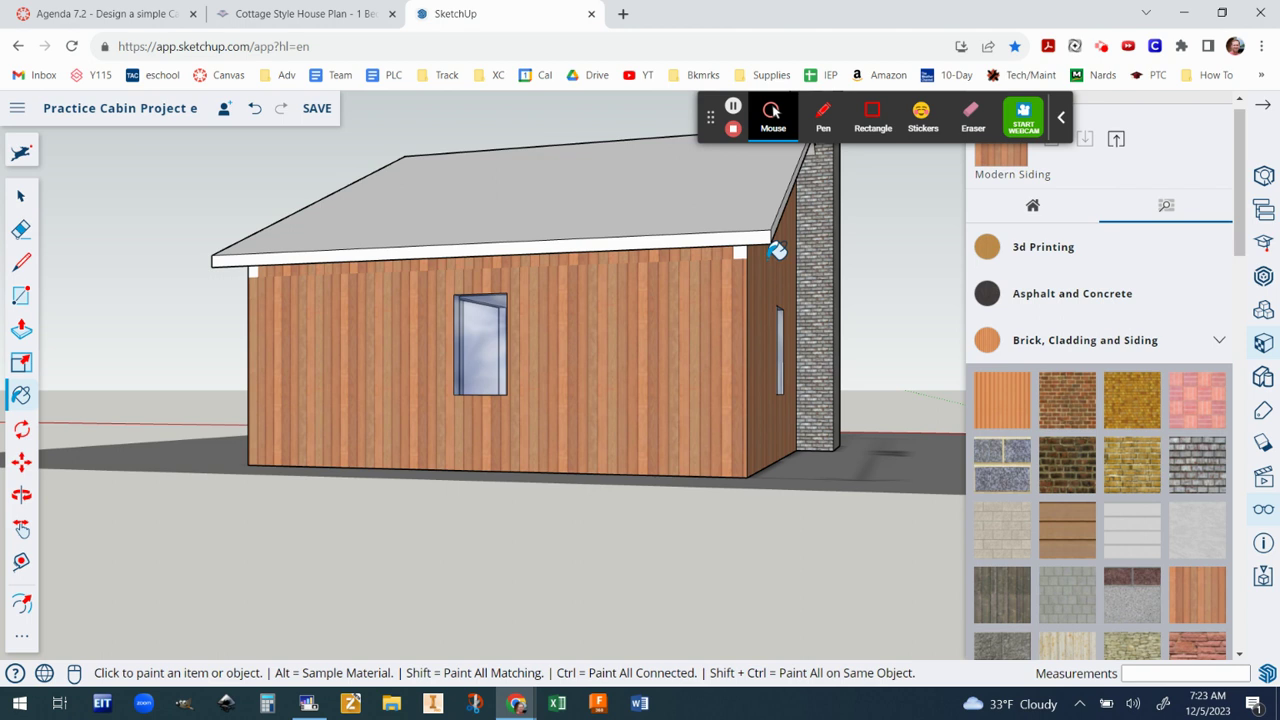
click(262, 266)
Step: Clad the gable-end wall and its upper triangle with Modern Siding
mouse_move(260, 320)
middle_down()
mouse_move(963, 506)
mouse_move(950, 500)
middle_up()
click(626, 385)
click(597, 290)
scroll(597, 323, down, 5)
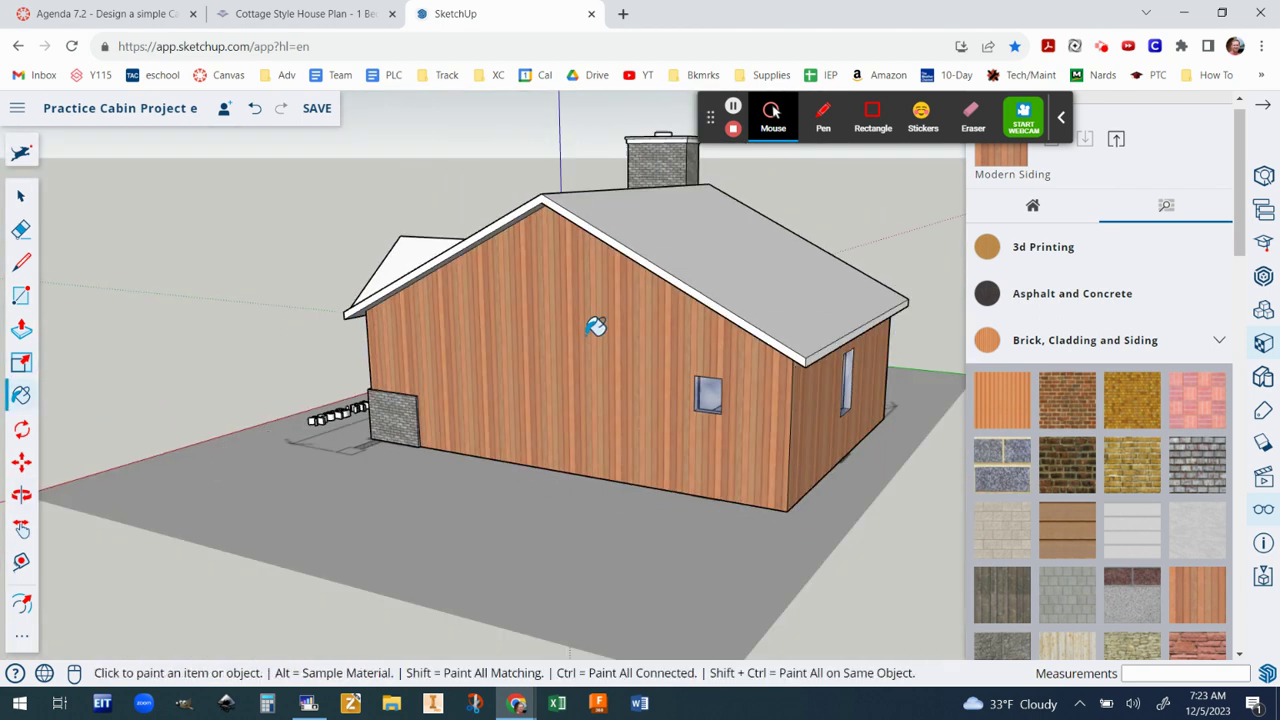
middle_drag(266, 394, 500, 326)
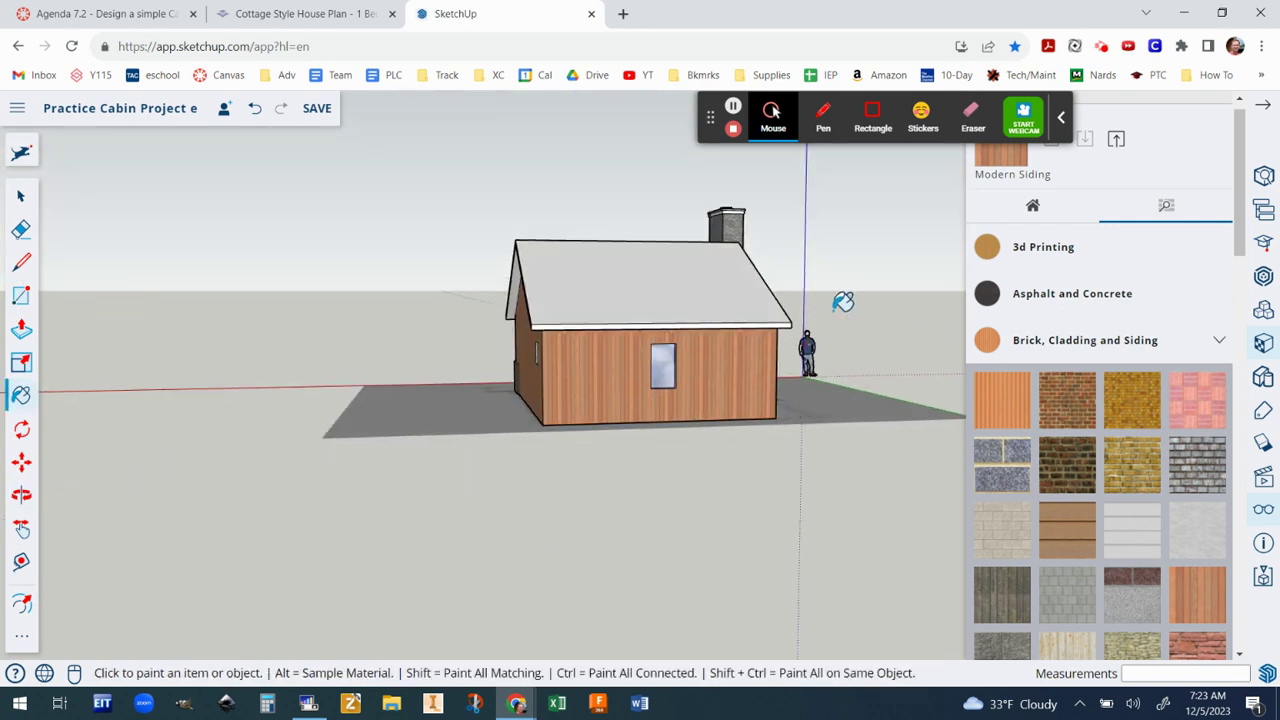
middle_drag(843, 300, 15, 255)
middle_drag(848, 276, 20, 312)
Step: Zoom in to an angled close-up of the porch and chimney
middle_drag(808, 349, 70, 371)
scroll(863, 346, up, 3)
scroll(623, 354, up, 3)
middle_drag(640, 354, 551, 297)
scroll(561, 271, up, 4)
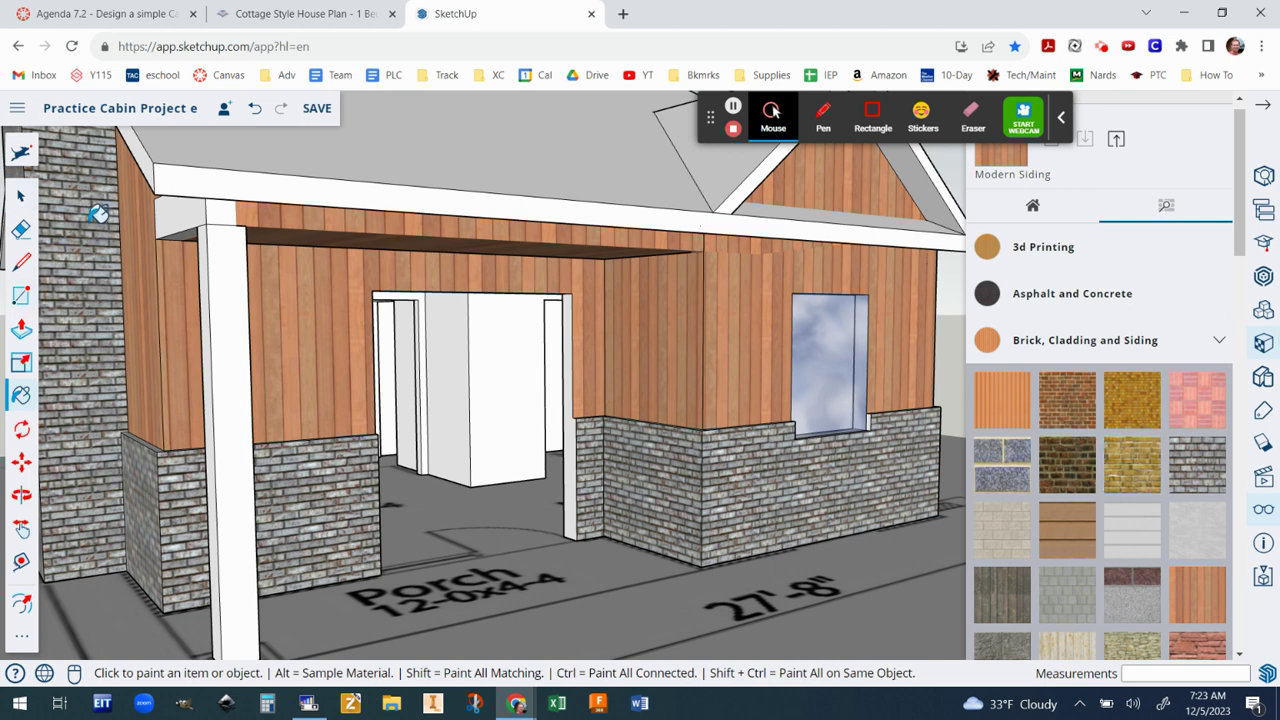
Step: With the Paint Bucket, collapse Brick, Cladding and Siding, open Colors, then show In Model swatches
click(21, 396)
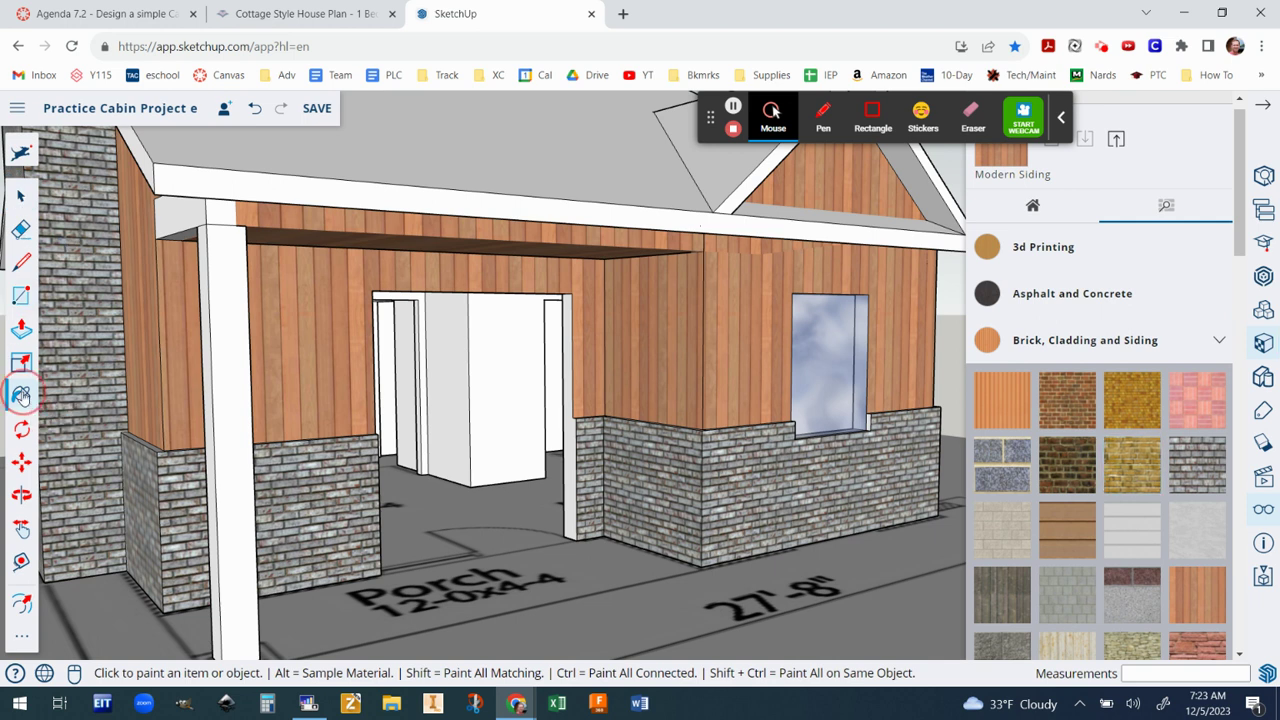
scroll(1107, 345, up, 1)
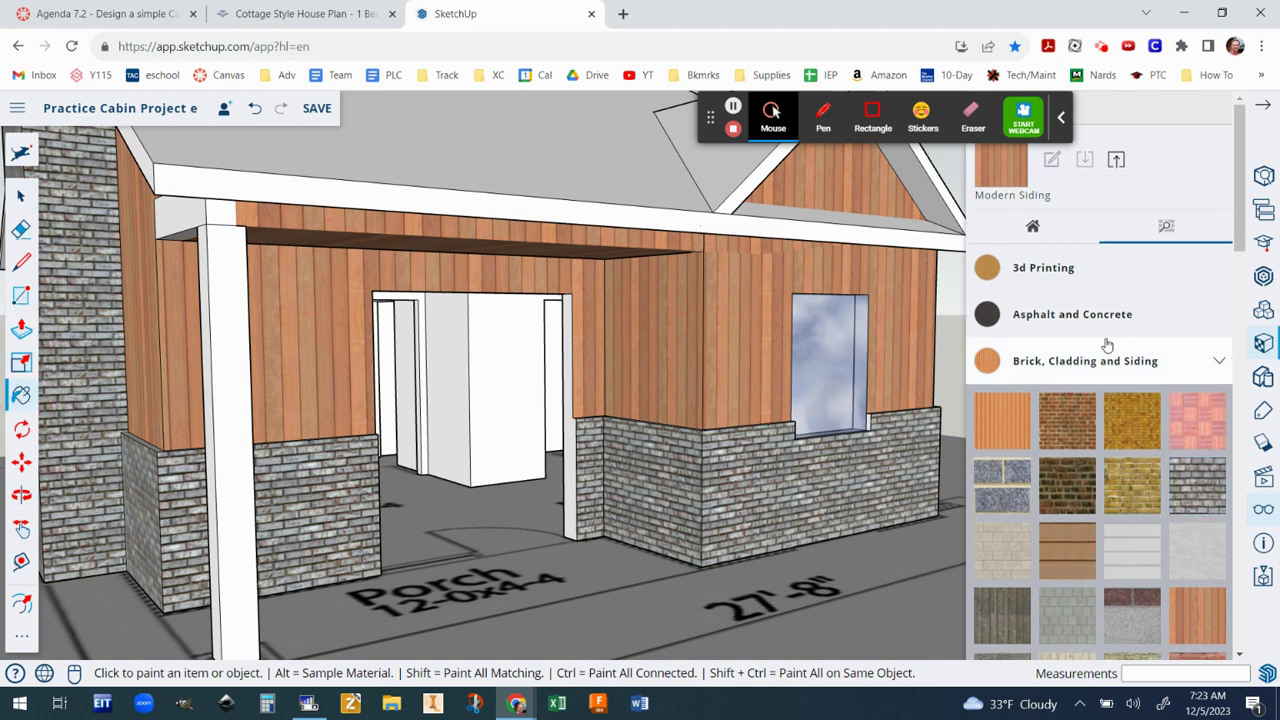
click(1219, 361)
click(1063, 456)
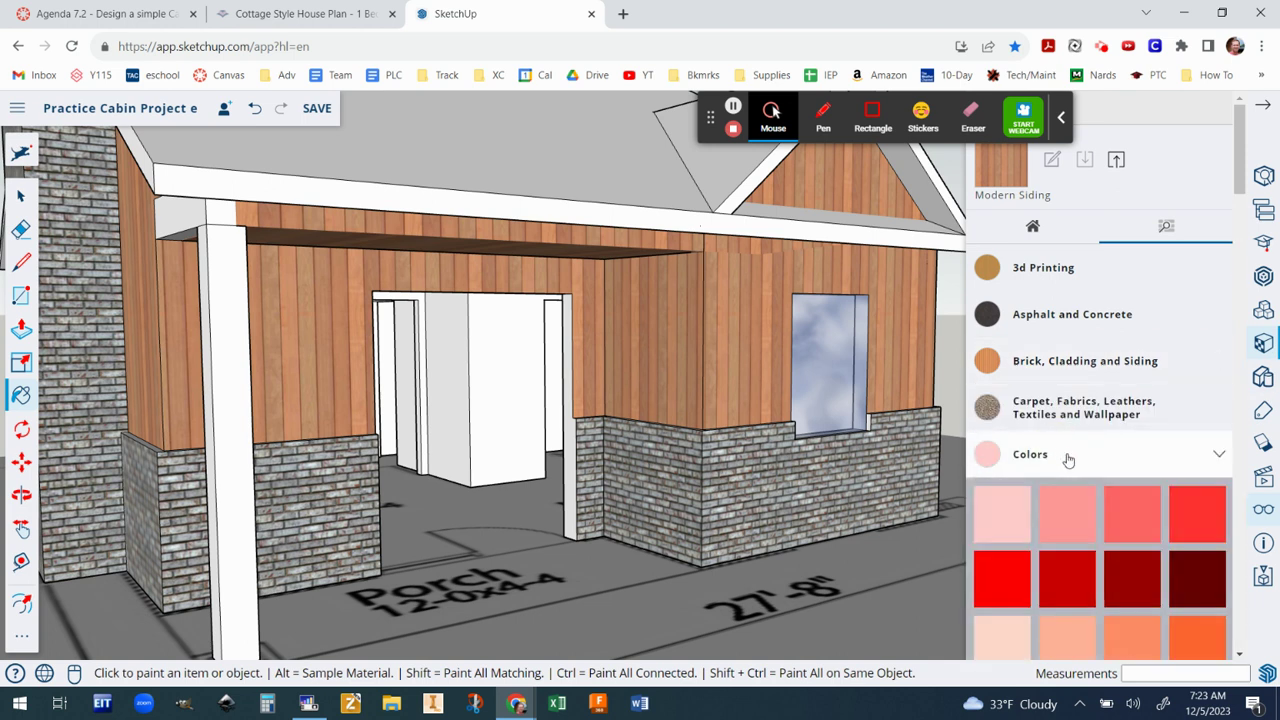
scroll(1129, 491, down, 10)
scroll(1128, 497, down, 9)
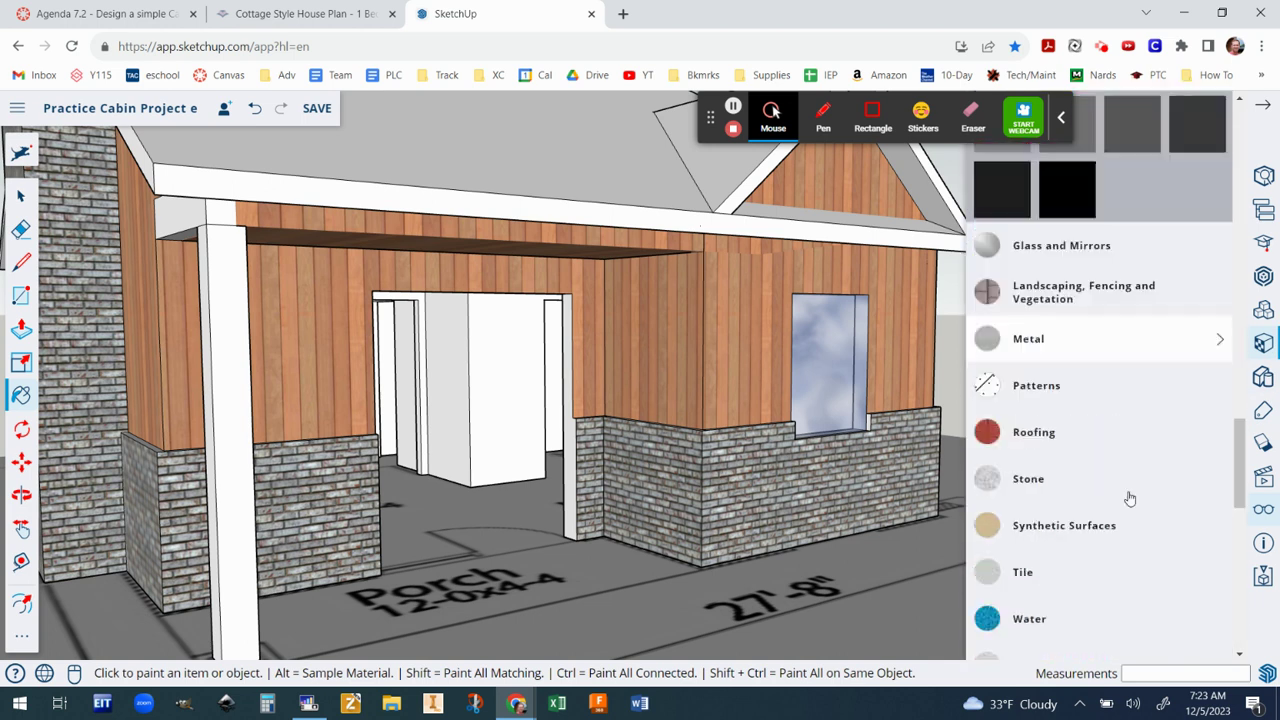
scroll(1128, 497, up, 6)
scroll(1128, 497, up, 12)
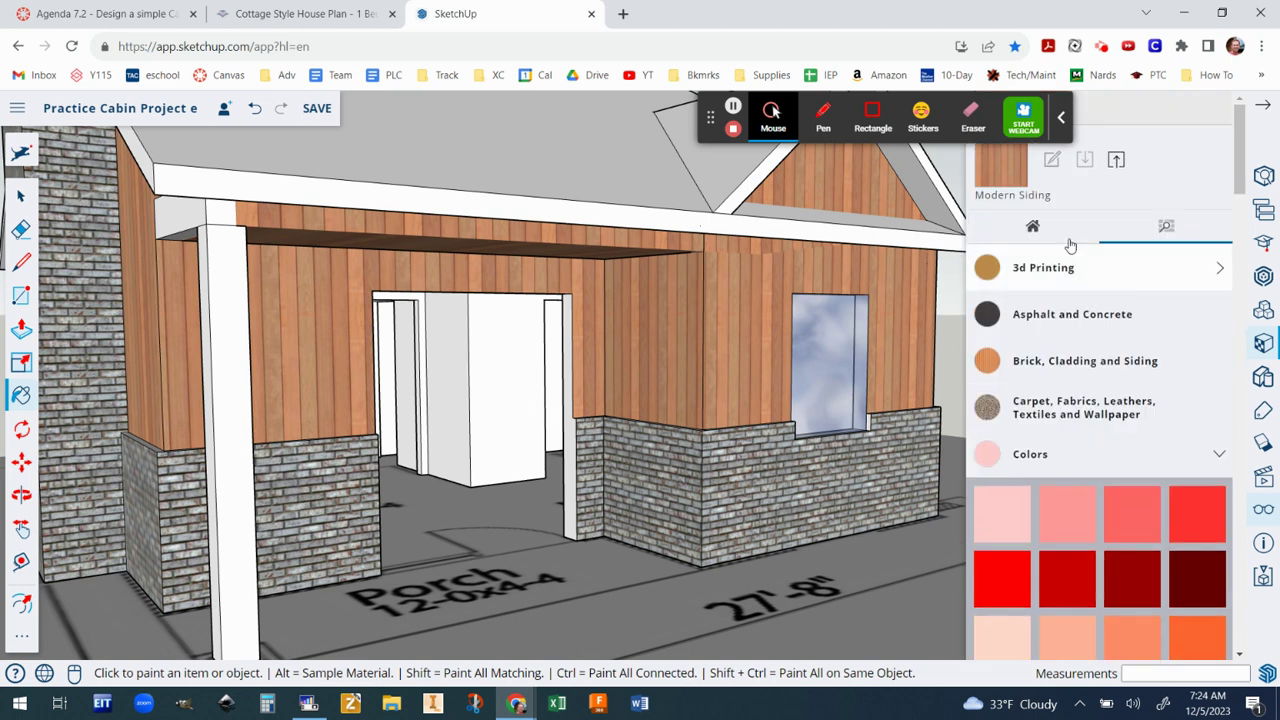
click(1040, 224)
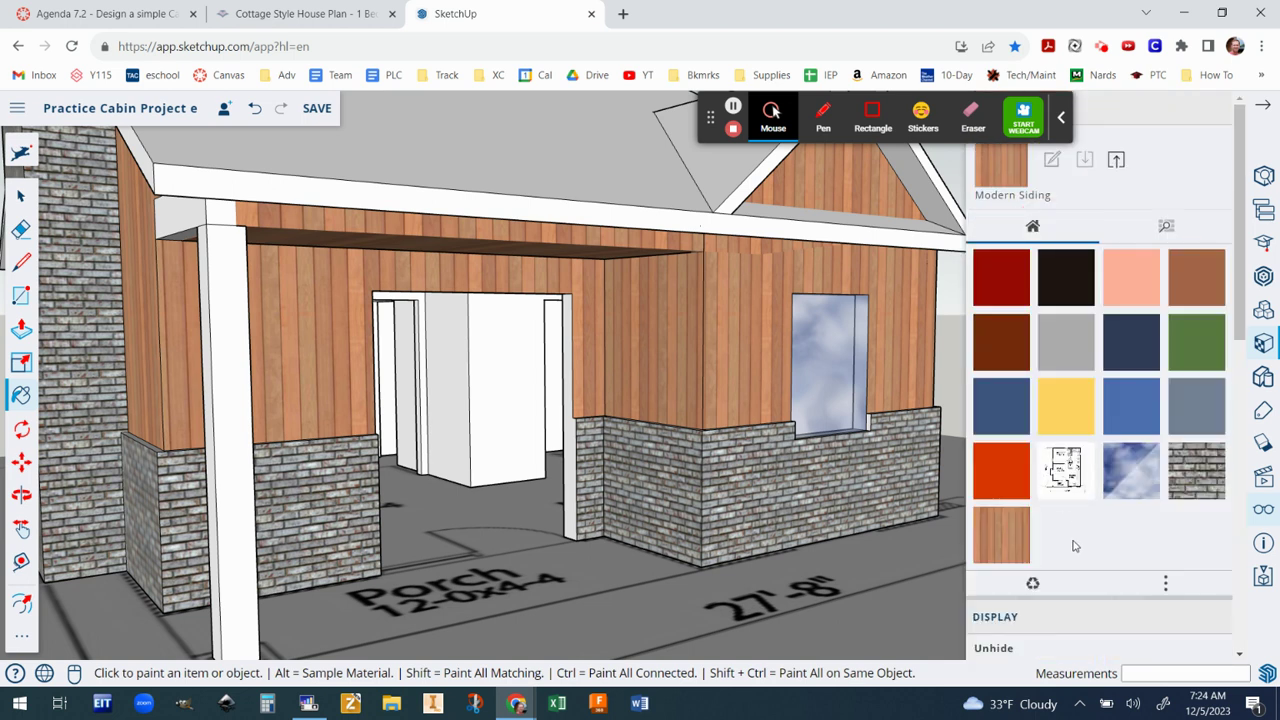
Step: Sample the white trim material, paint the porch ceiling with it, then pick the dark brown swatch
click(26, 634)
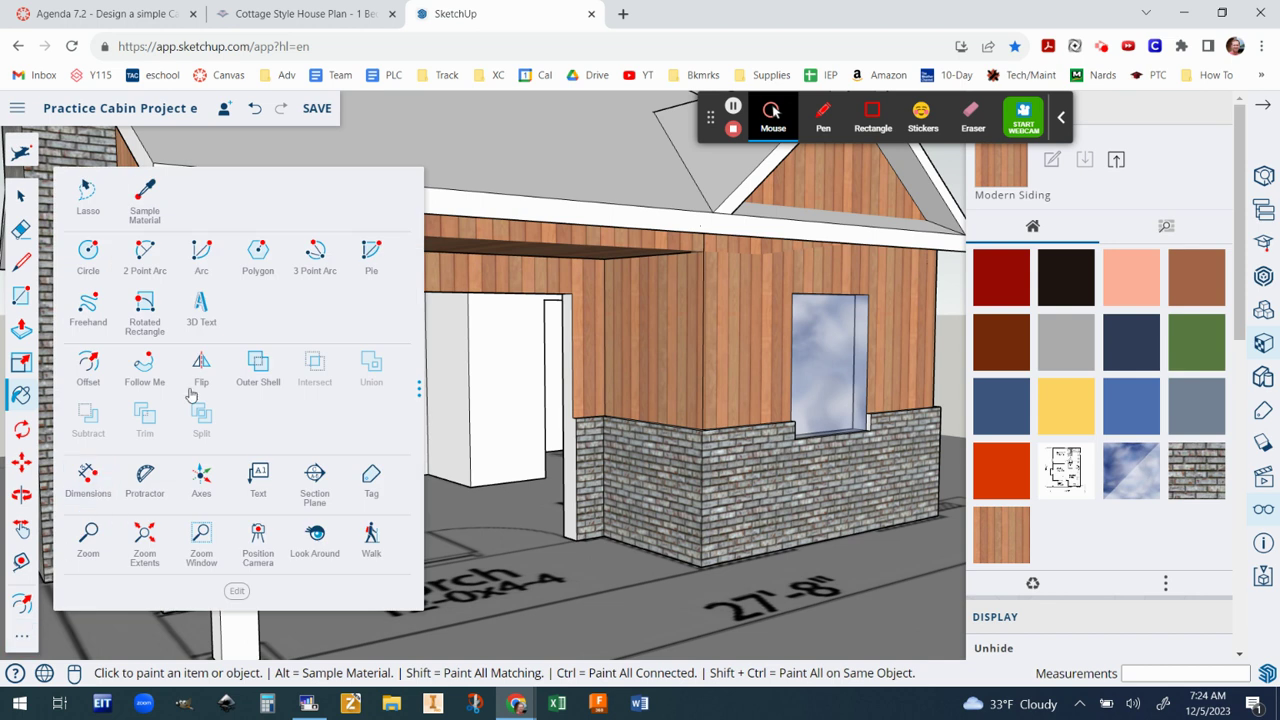
click(147, 205)
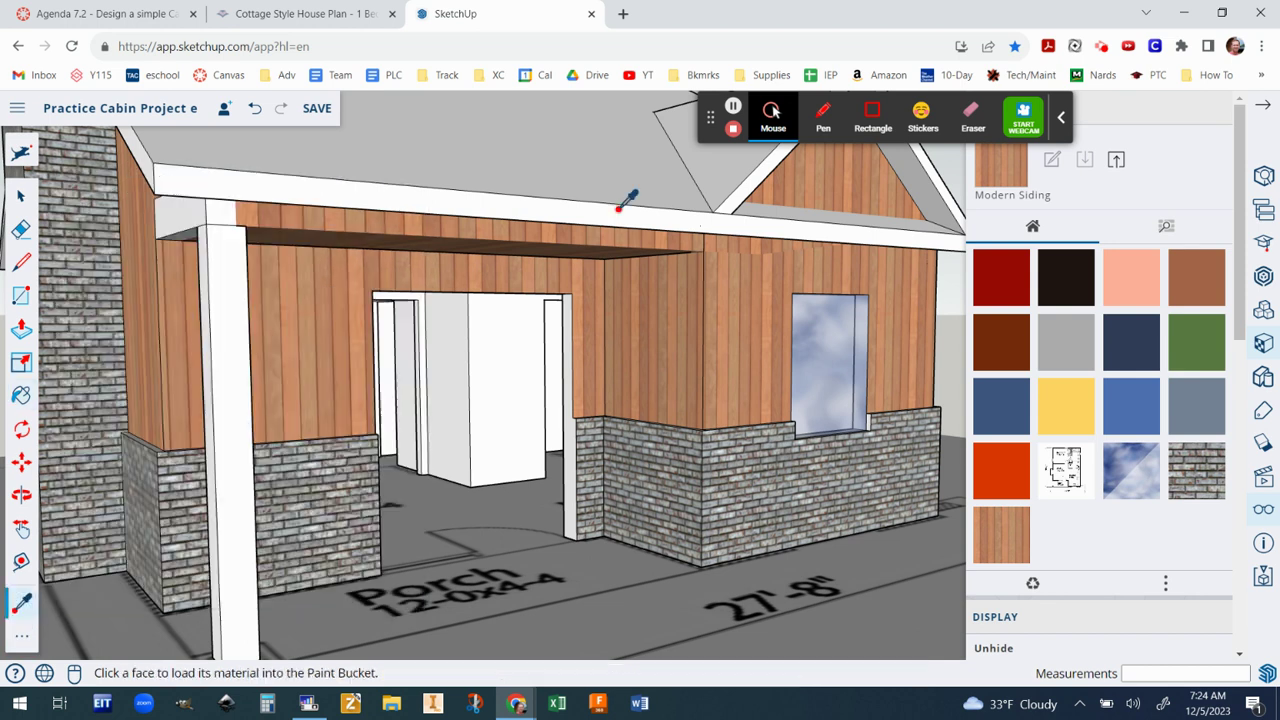
click(607, 230)
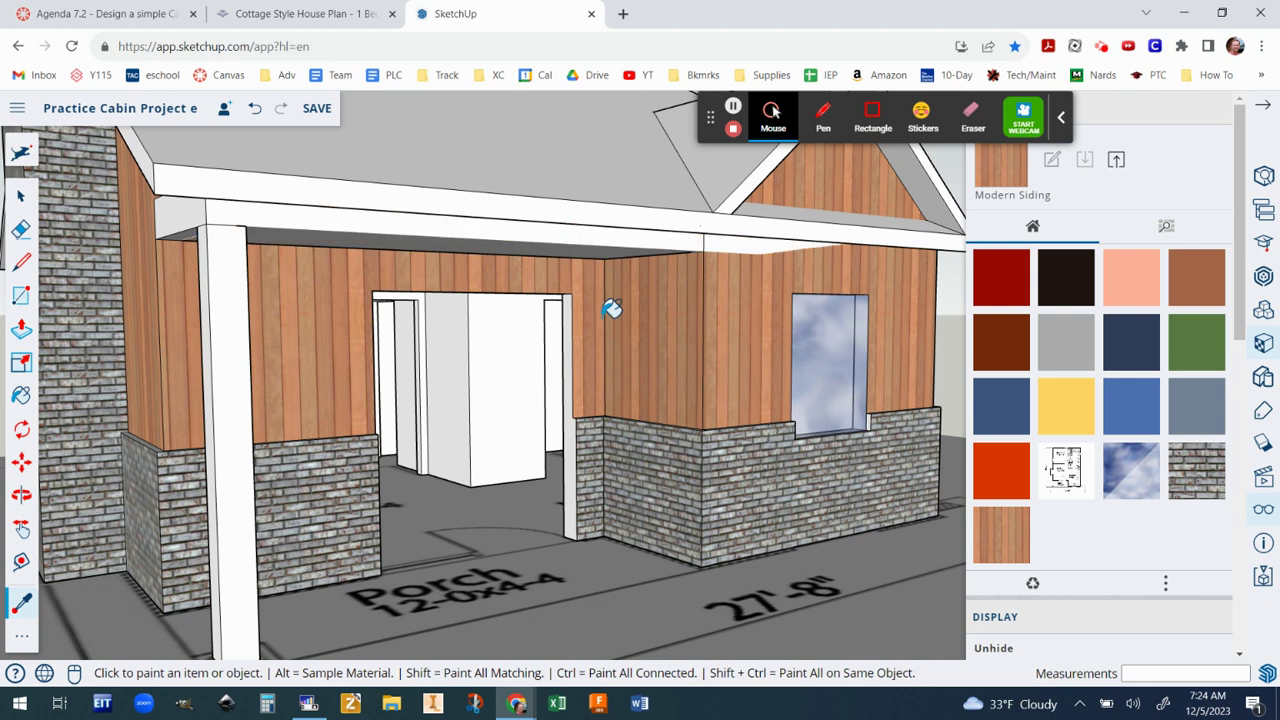
scroll(672, 327, down, 5)
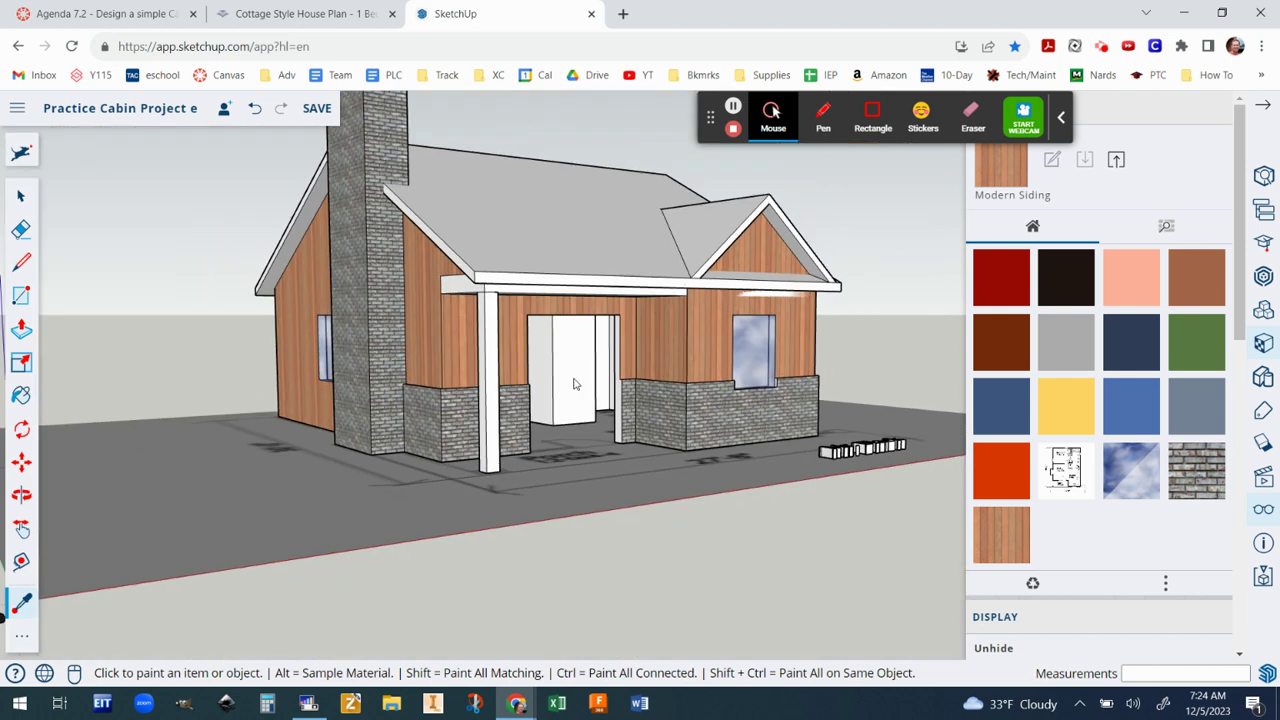
middle_drag(574, 384, 1007, 337)
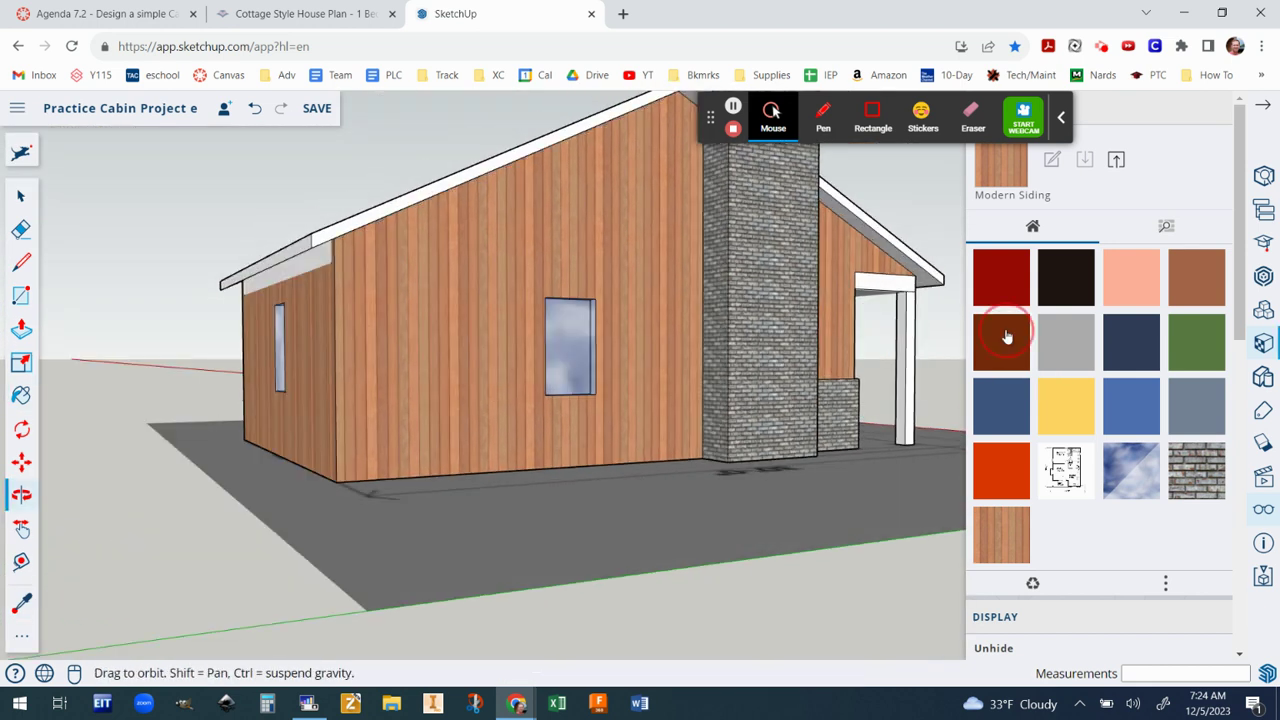
click(1007, 337)
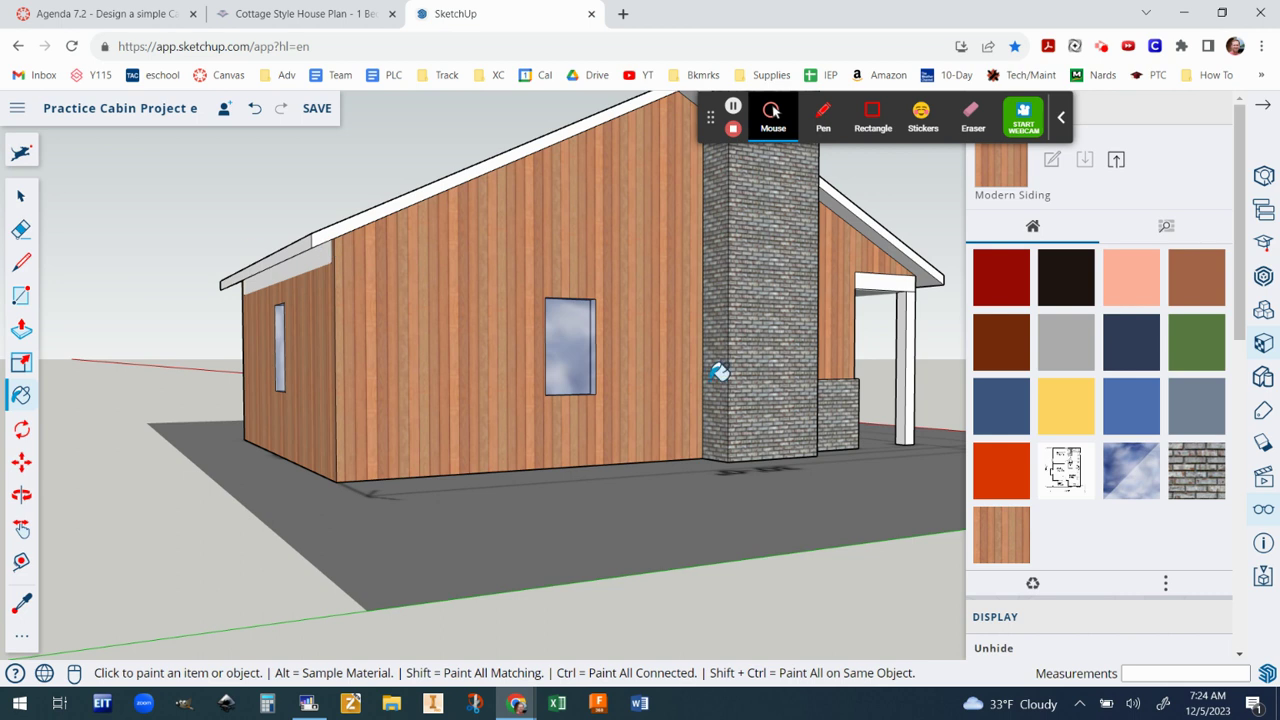
middle_drag(810, 385, 615, 471)
Step: In Browse, collapse Colors, expand Roofing and select Roofing Shingles Asphalt
scroll(760, 395, down, 3)
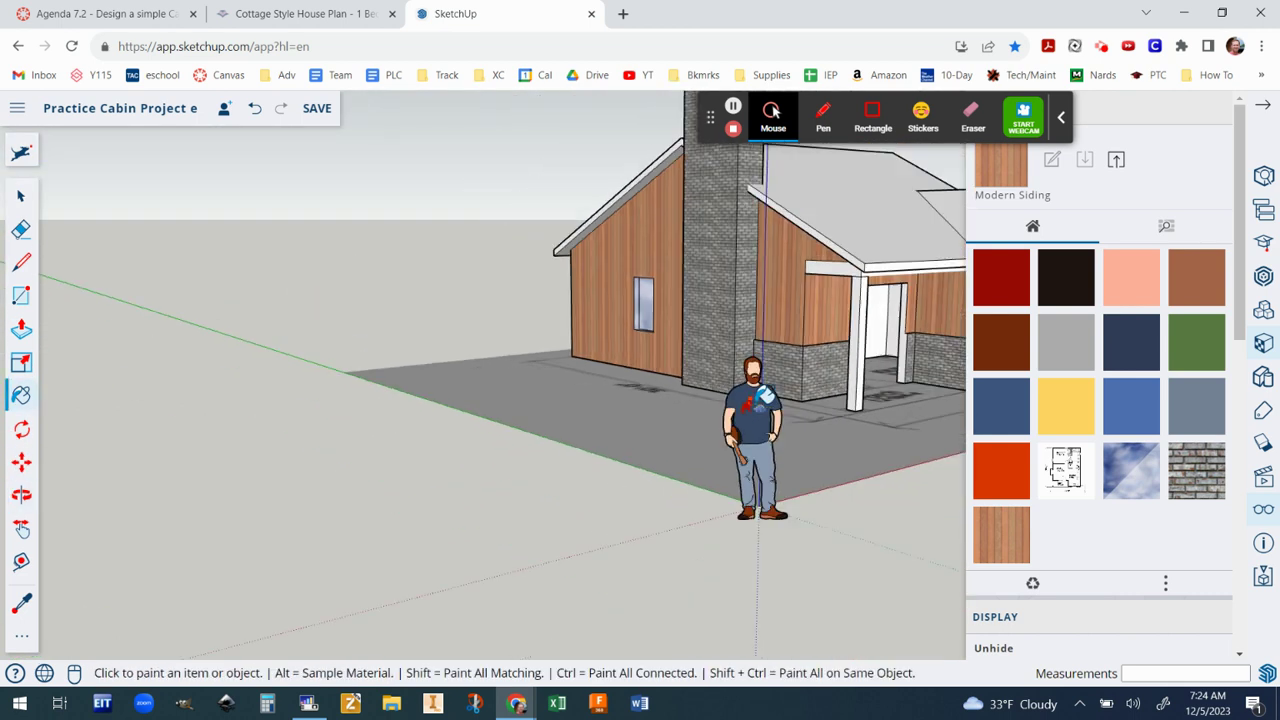
scroll(763, 398, down, 3)
middle_drag(643, 403, 602, 420)
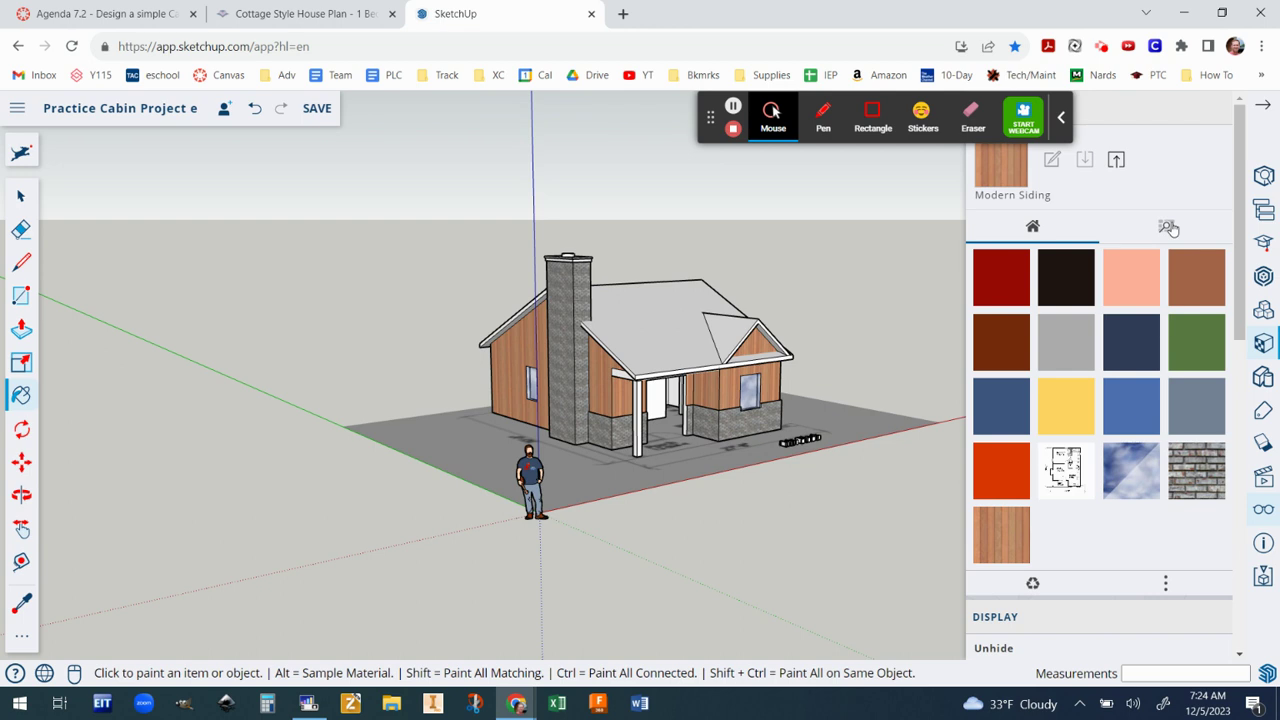
click(1167, 229)
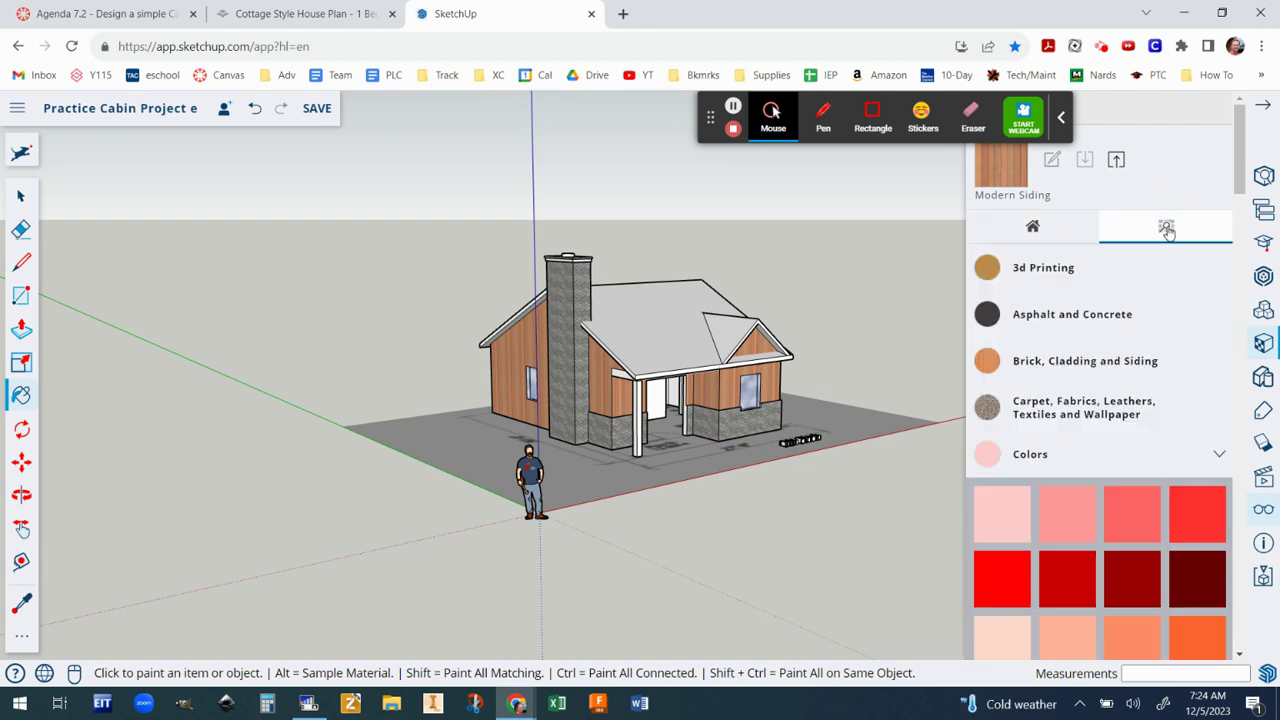
click(1216, 452)
scroll(1212, 452, down, 4)
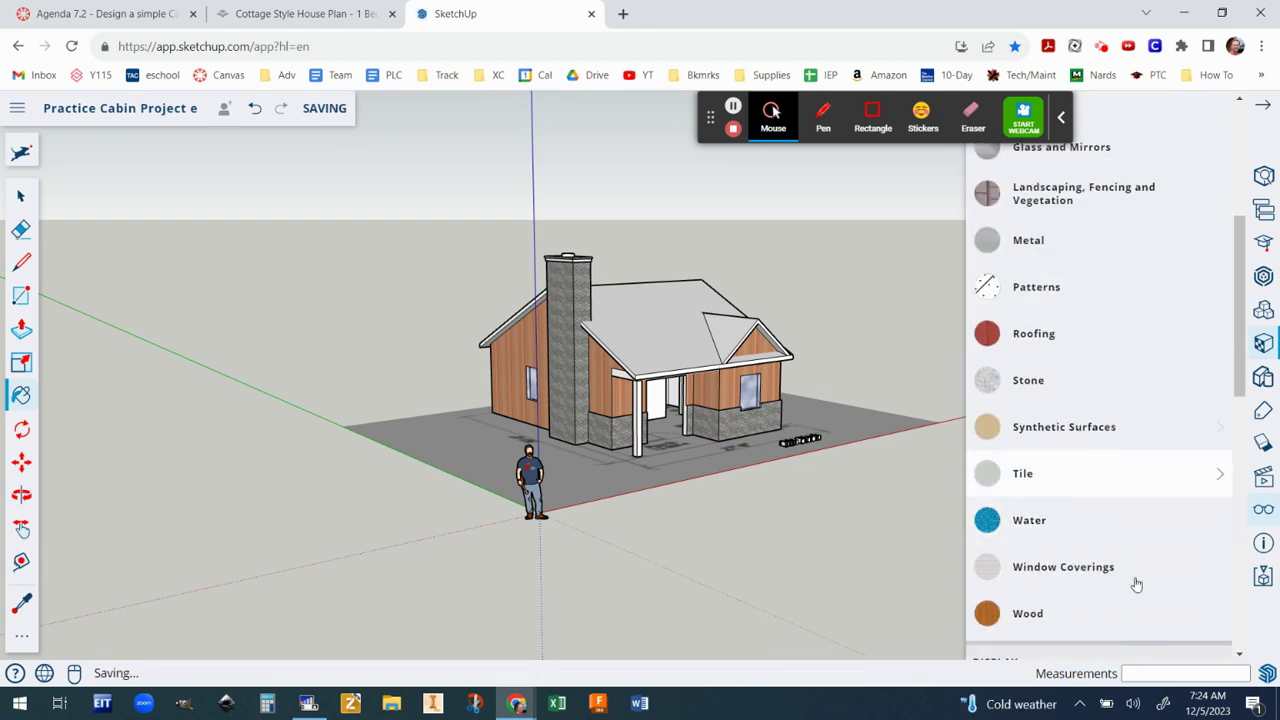
scroll(1137, 486, up, 1)
click(1130, 364)
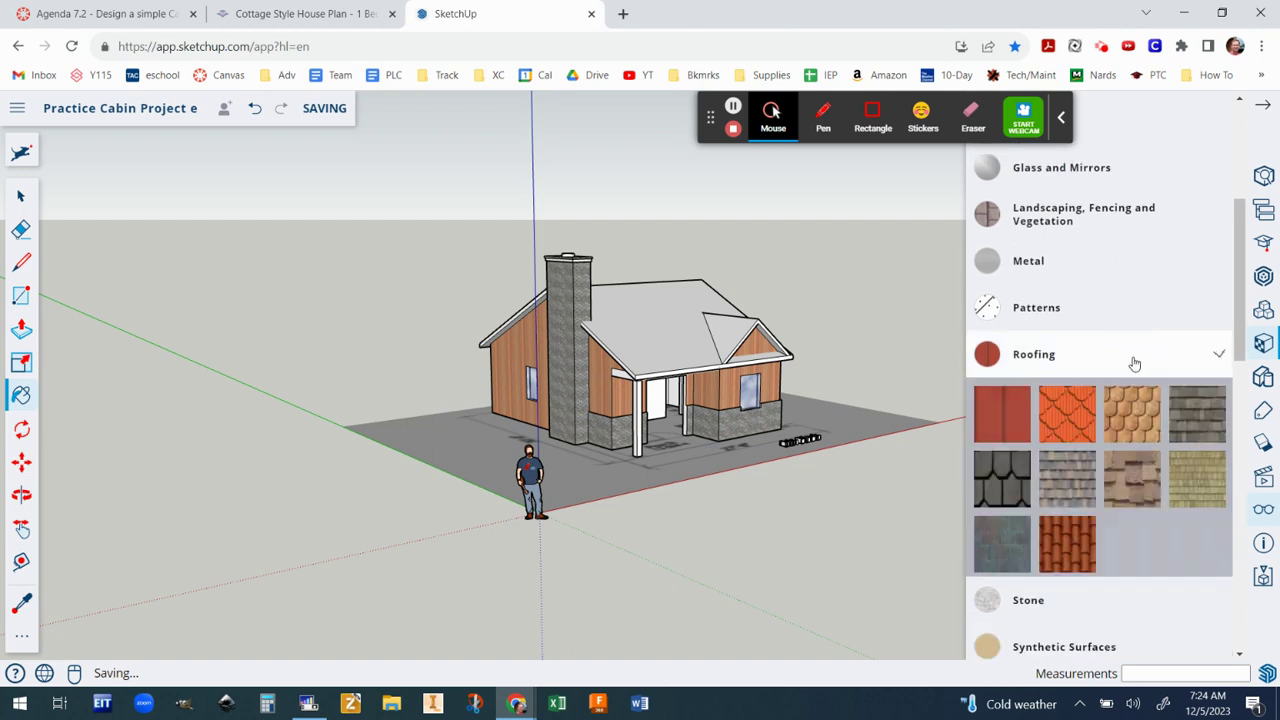
click(1192, 432)
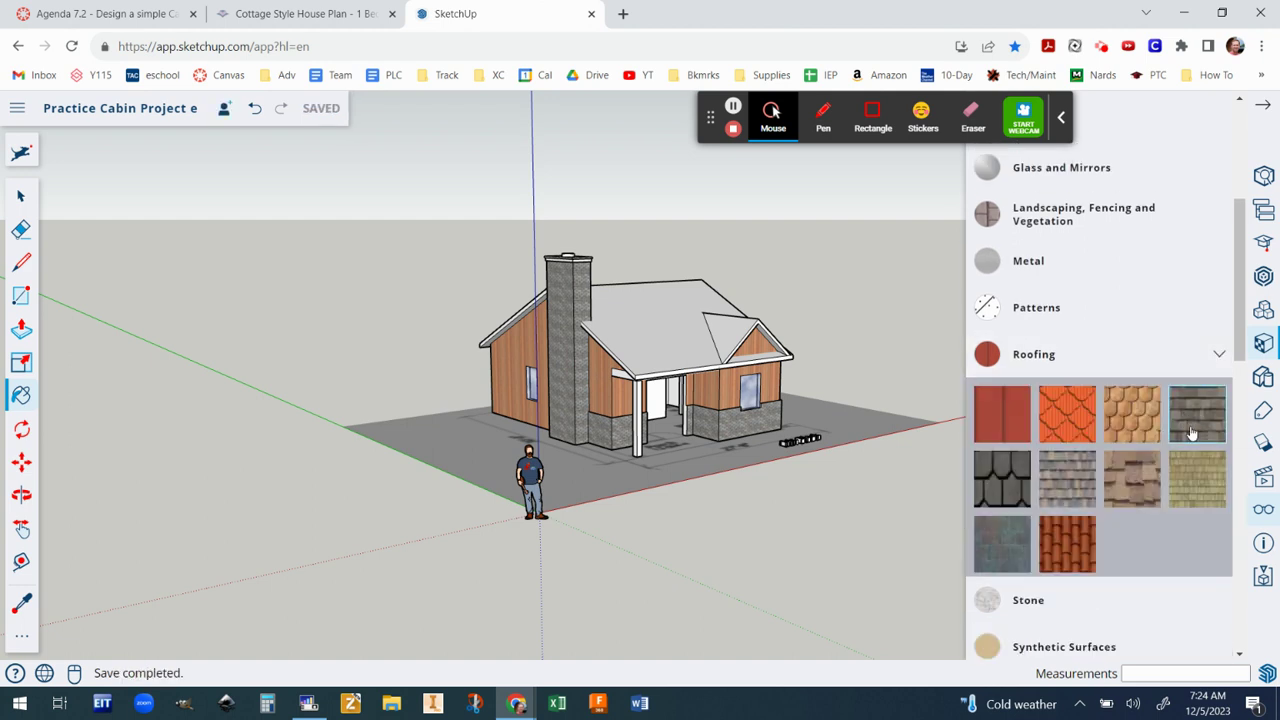
Step: Paint the roof with dark shingles, then repaint it with grey architectural shingles
click(659, 320)
scroll(712, 323, up, 5)
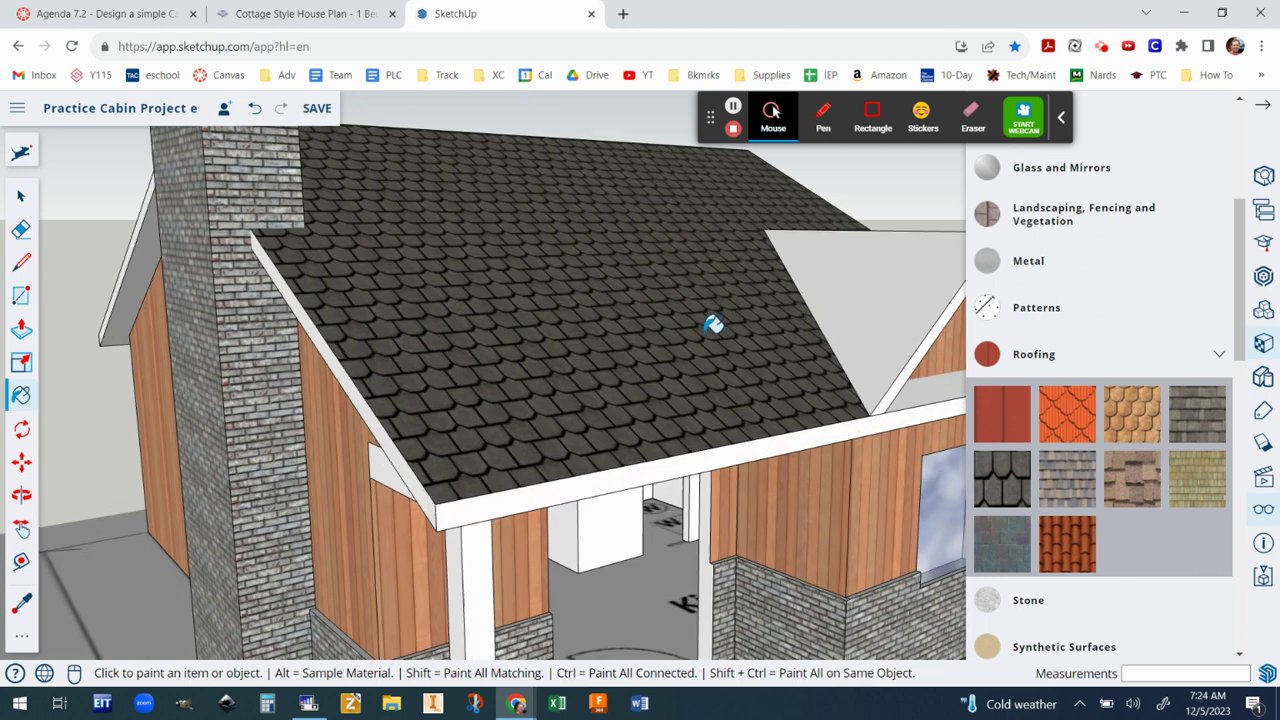
scroll(712, 323, down, 5)
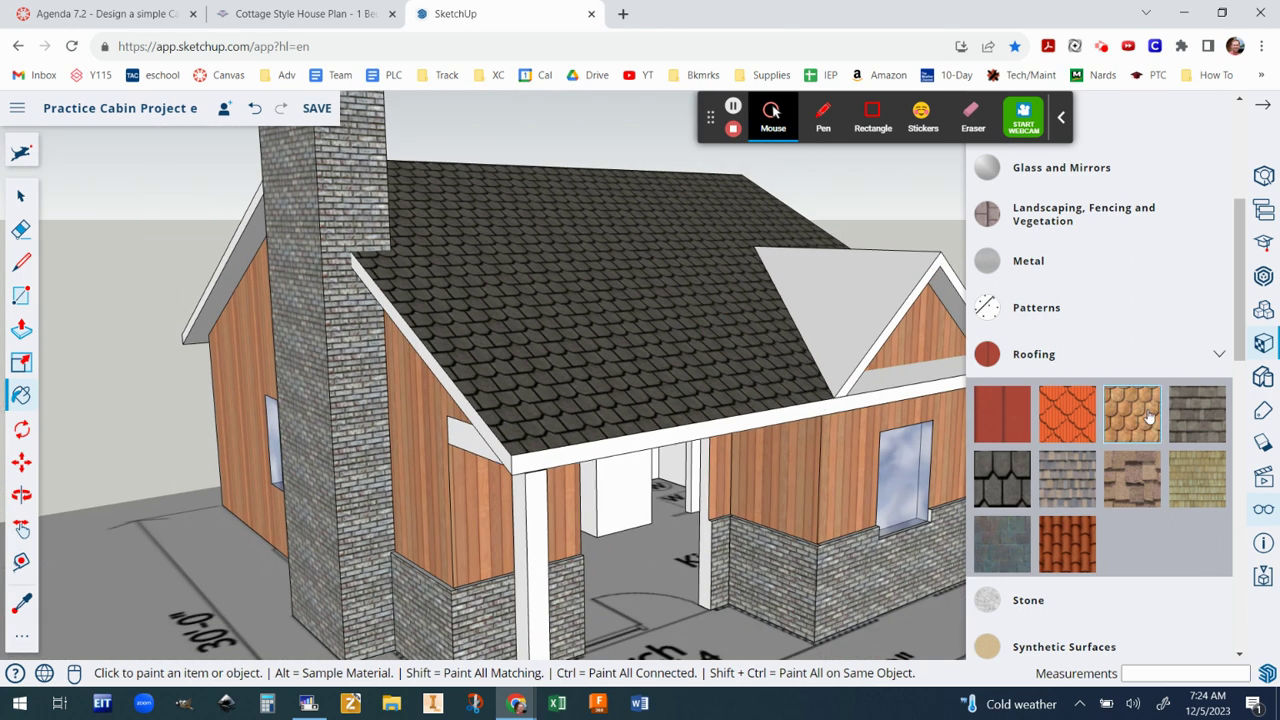
click(1196, 412)
click(659, 374)
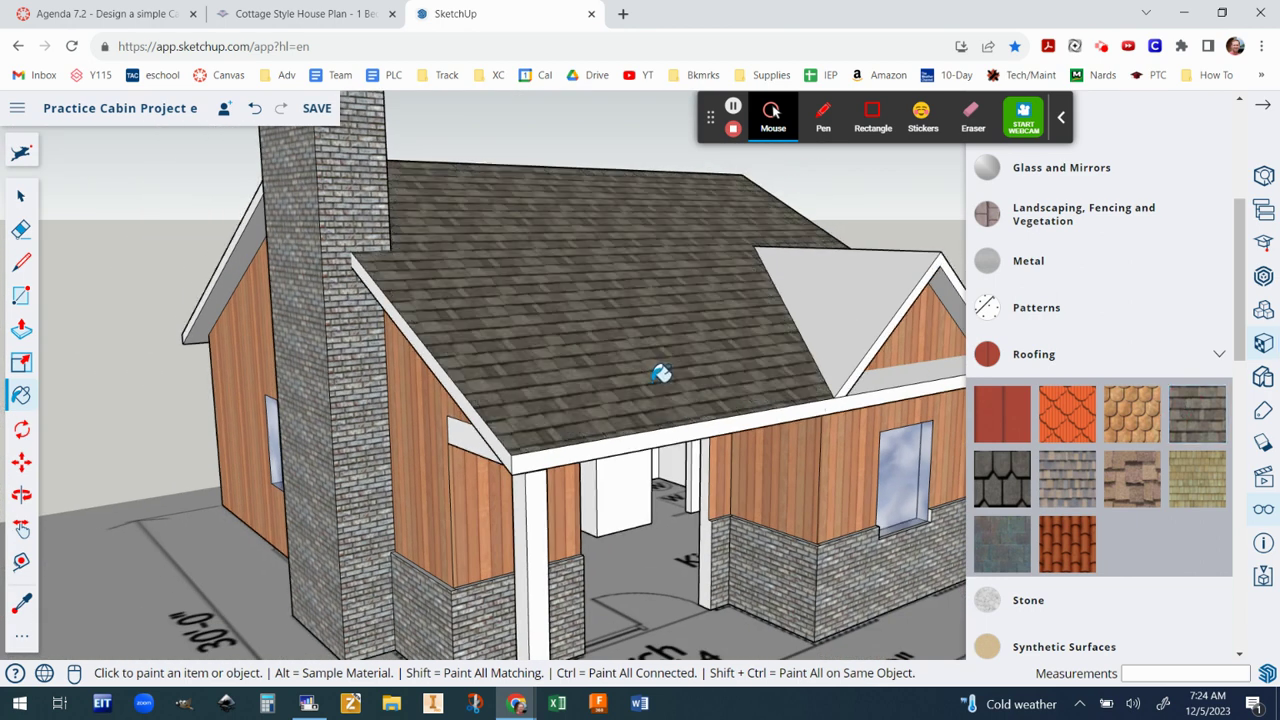
Step: Shingle the front gable roof and the surface beneath it, then orbit to check
middle_drag(863, 291, 150, 370)
click(660, 343)
click(555, 428)
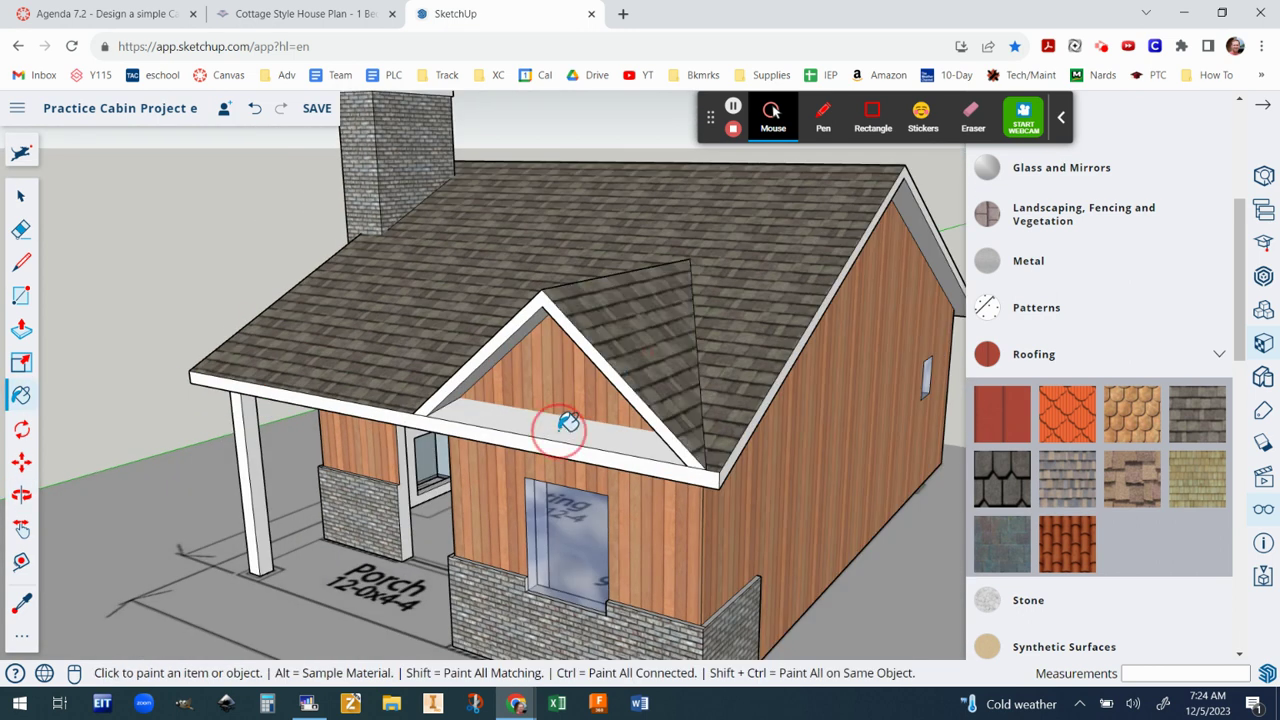
mouse_move(690, 463)
middle_down()
mouse_move(5, 548)
mouse_move(857, 414)
middle_up()
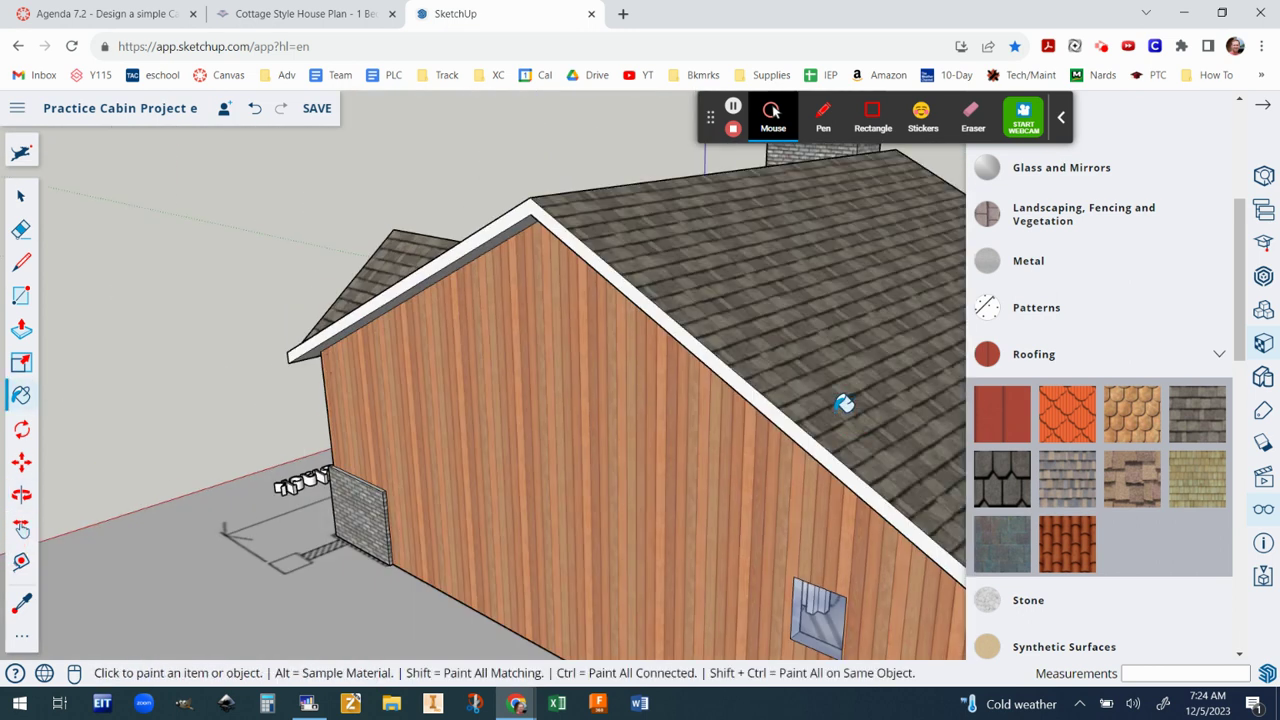
scroll(486, 343, down, 6)
middle_drag(377, 343, 600, 551)
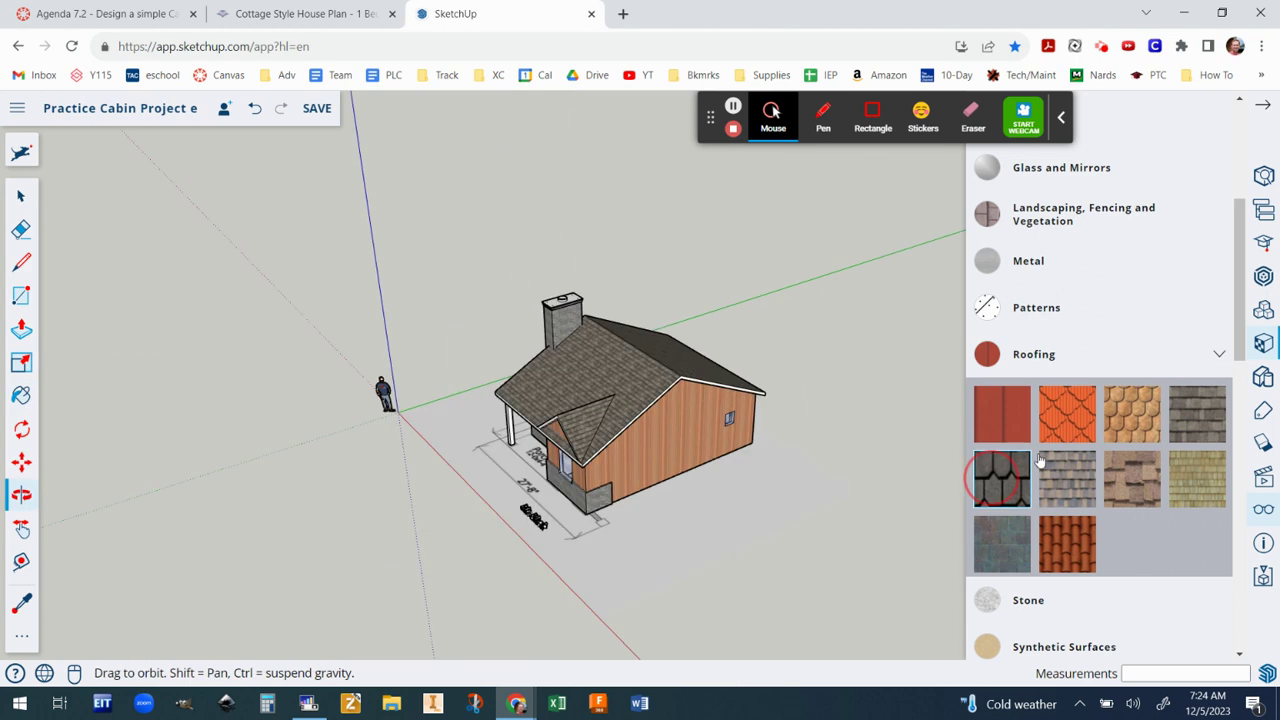
scroll(523, 471, up, 4)
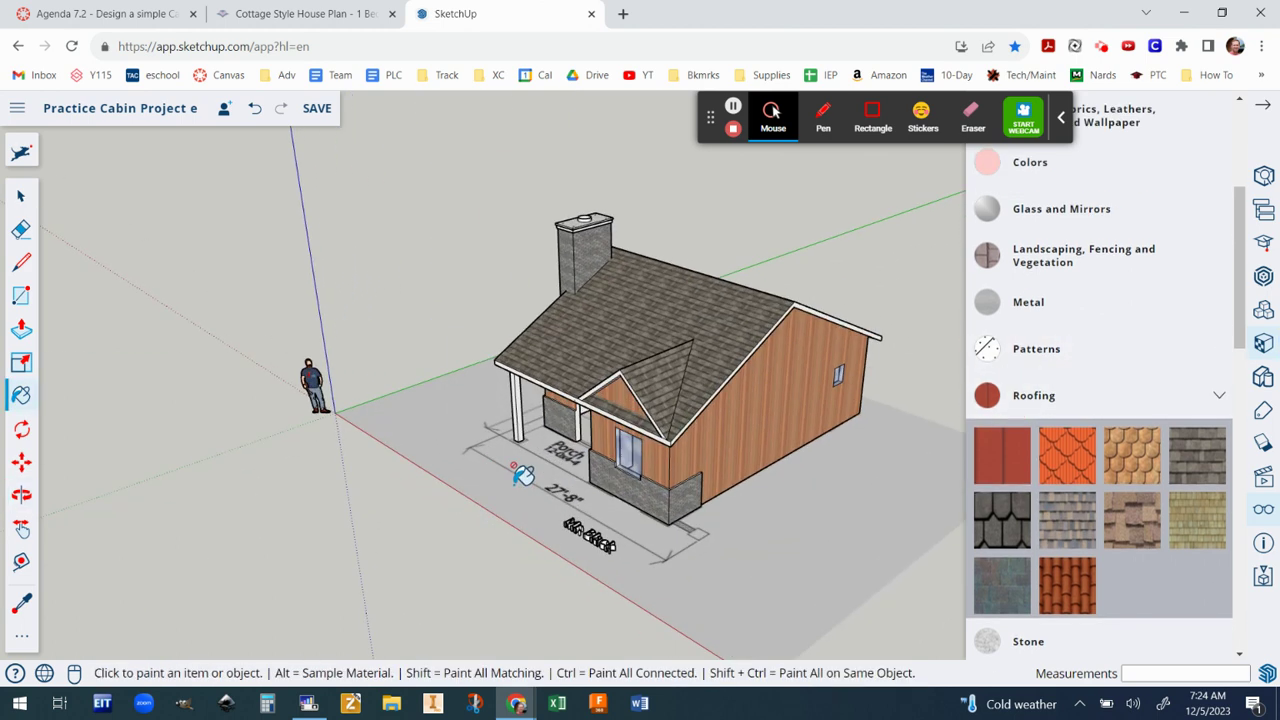
middle_drag(569, 480, 623, 411)
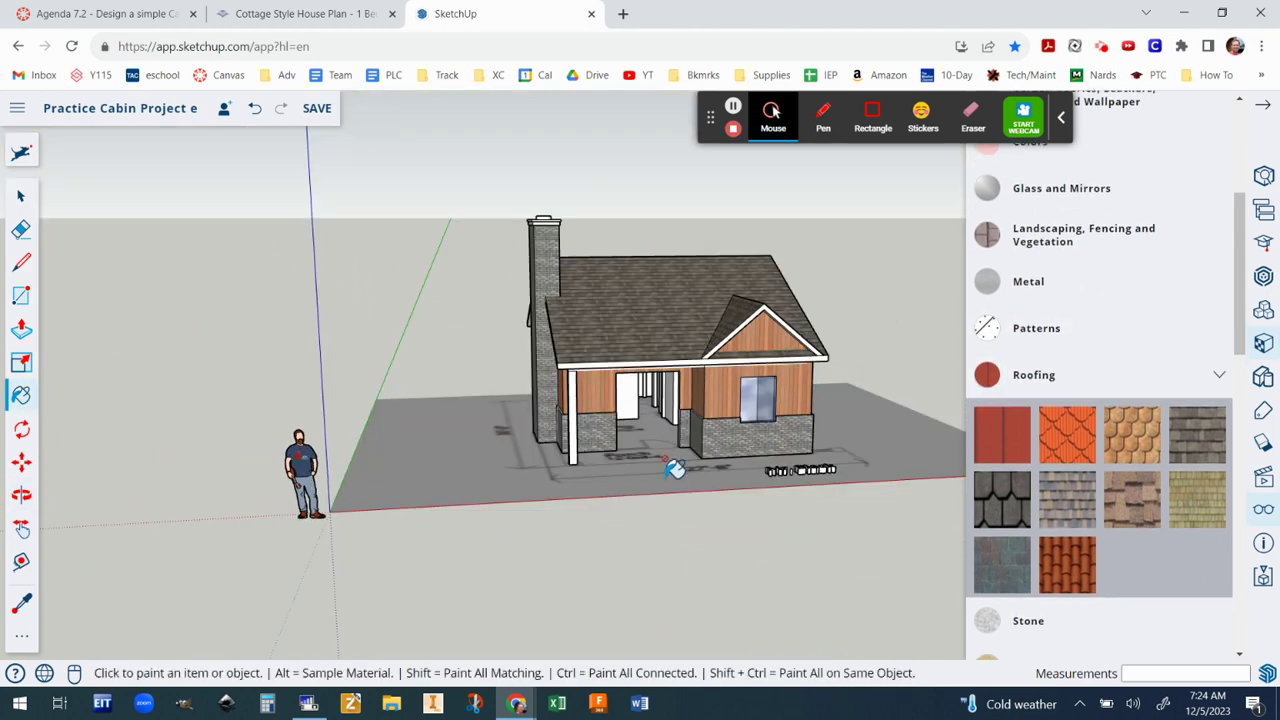
middle_drag(677, 466, 788, 475)
scroll(788, 475, up, 4)
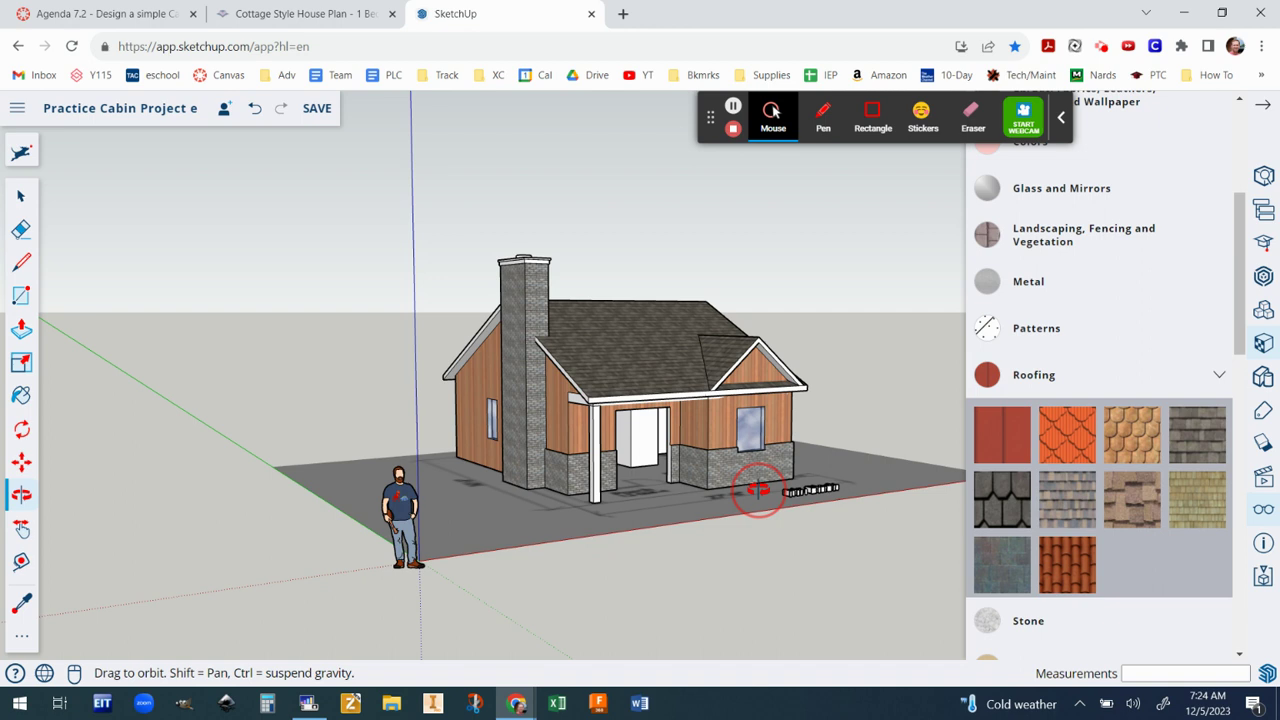
key(b)
middle_drag(748, 421, 697, 456)
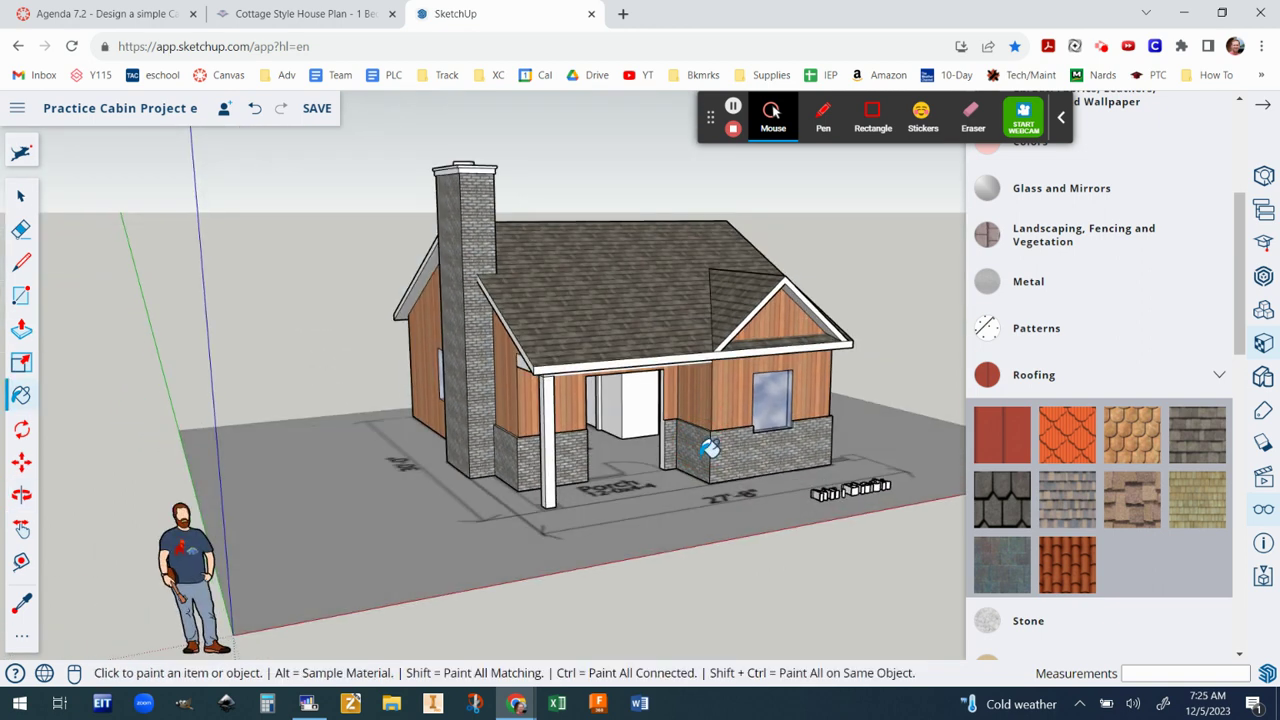
scroll(715, 448, up, 2)
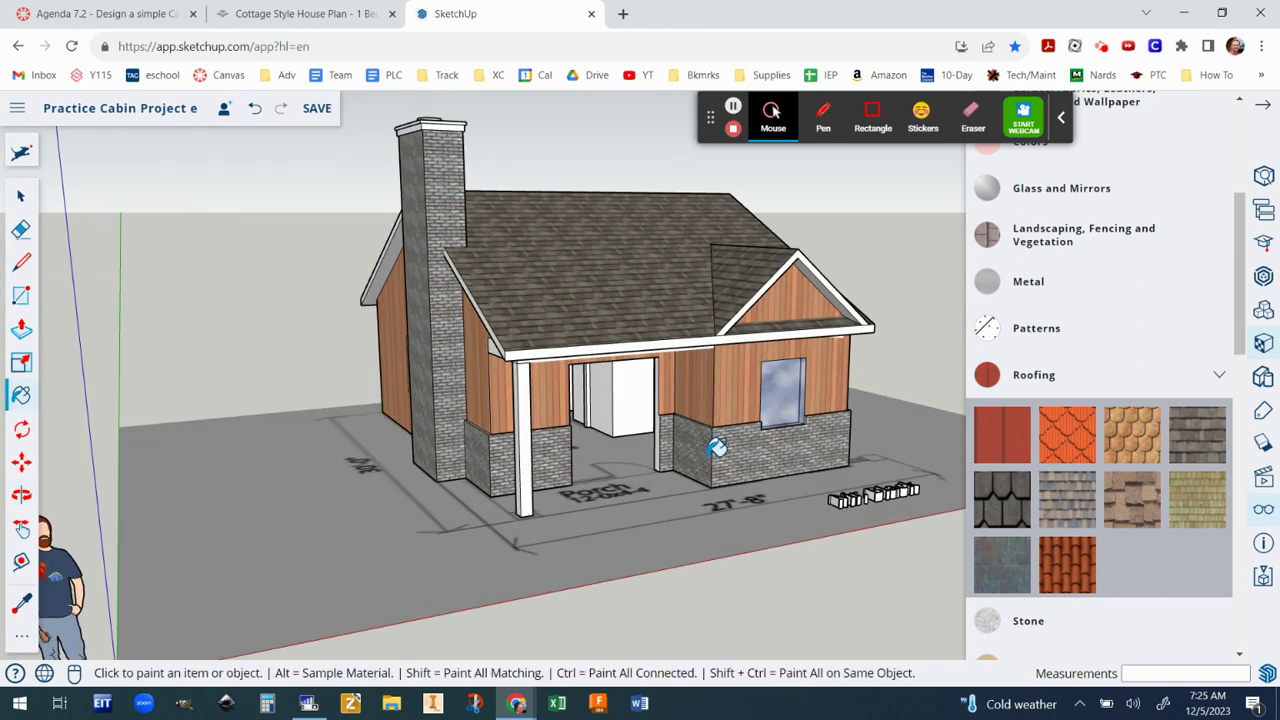